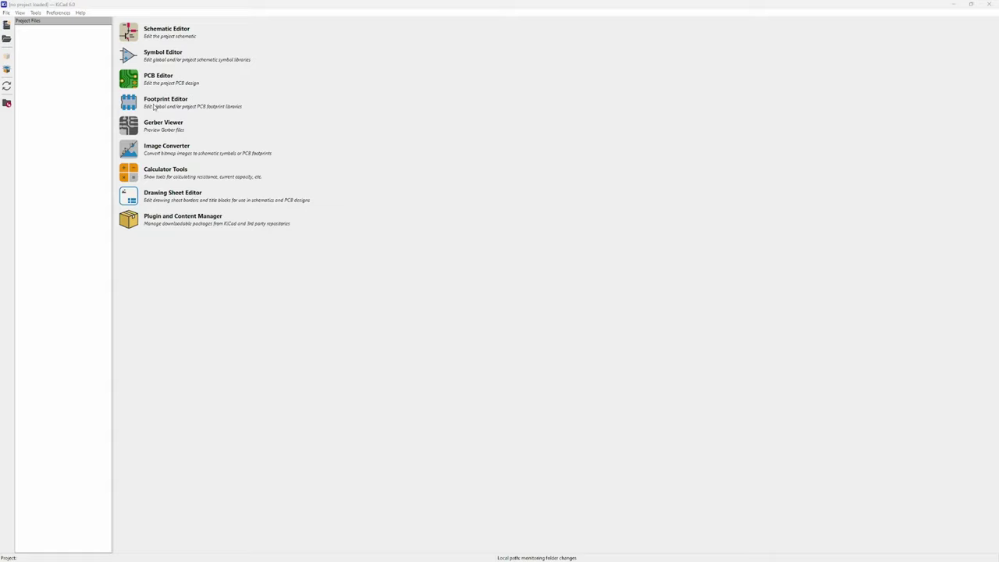
Open the existing main_board project from the OceanAI PCBs main_board folder and open its main_board.kicad_sch schematic
{"action": "left_click", "coordinate": [6, 13]}
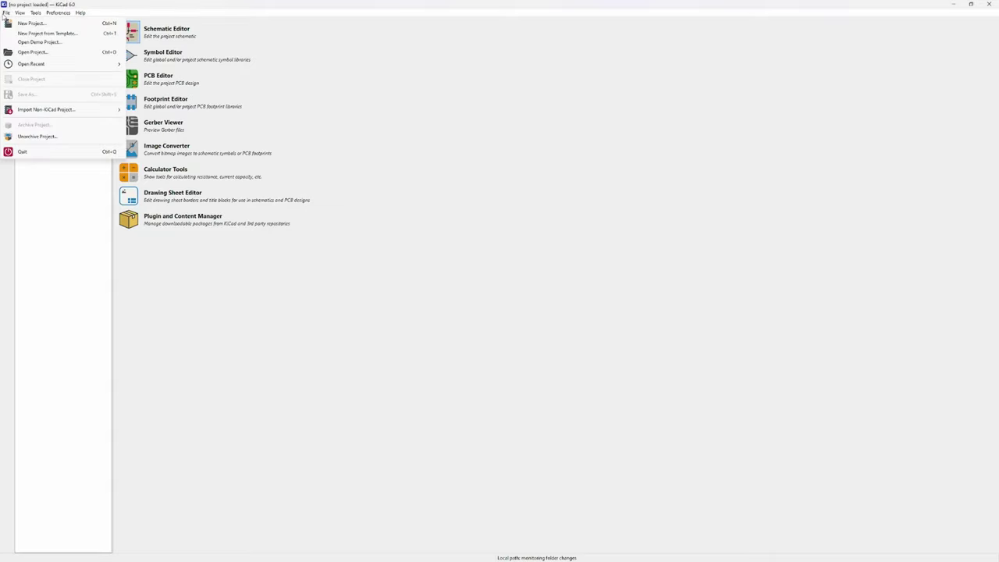
{"action": "left_click", "coordinate": [41, 53]}
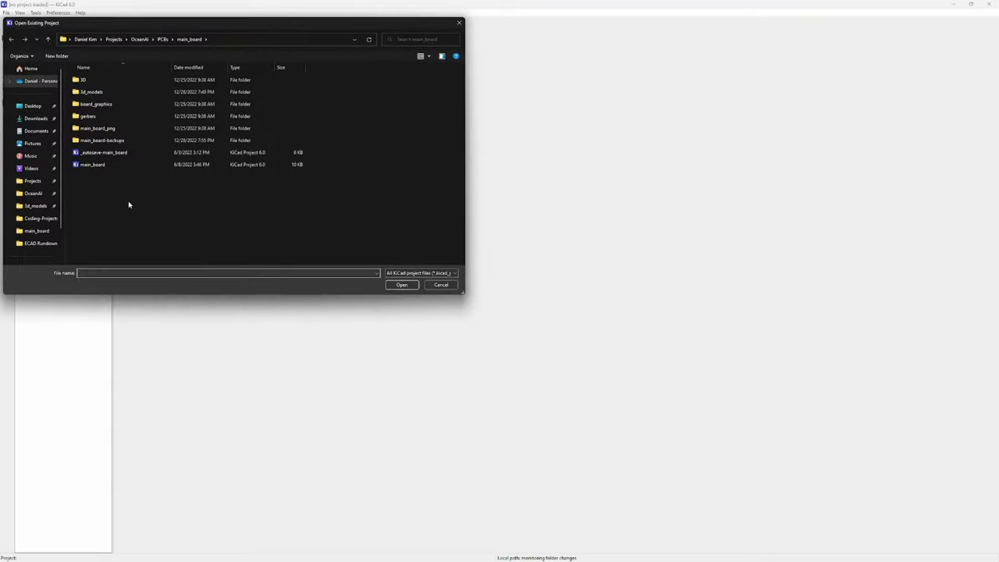
{"action": "left_click", "coordinate": [139, 40]}
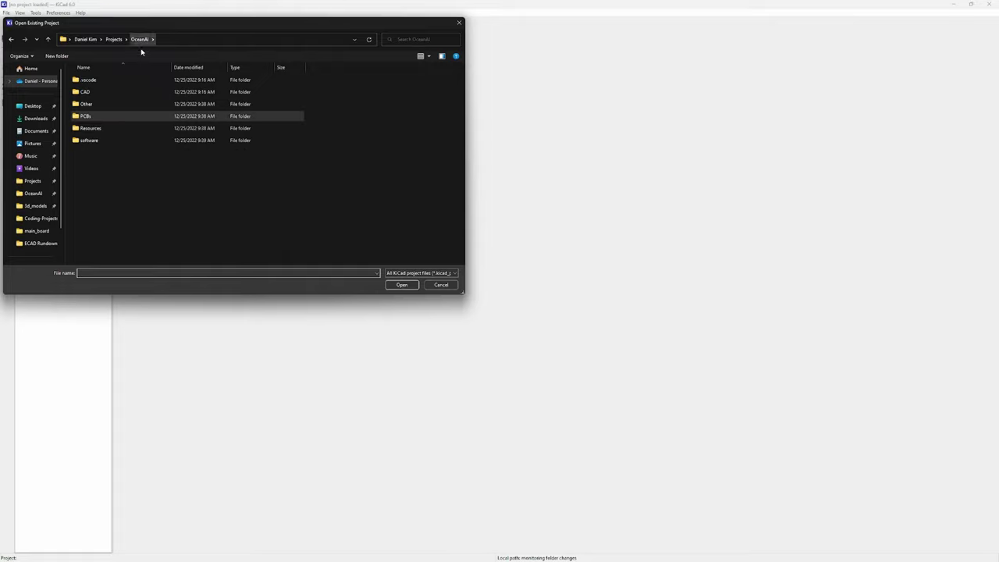
{"action": "double_click", "coordinate": [96, 117]}
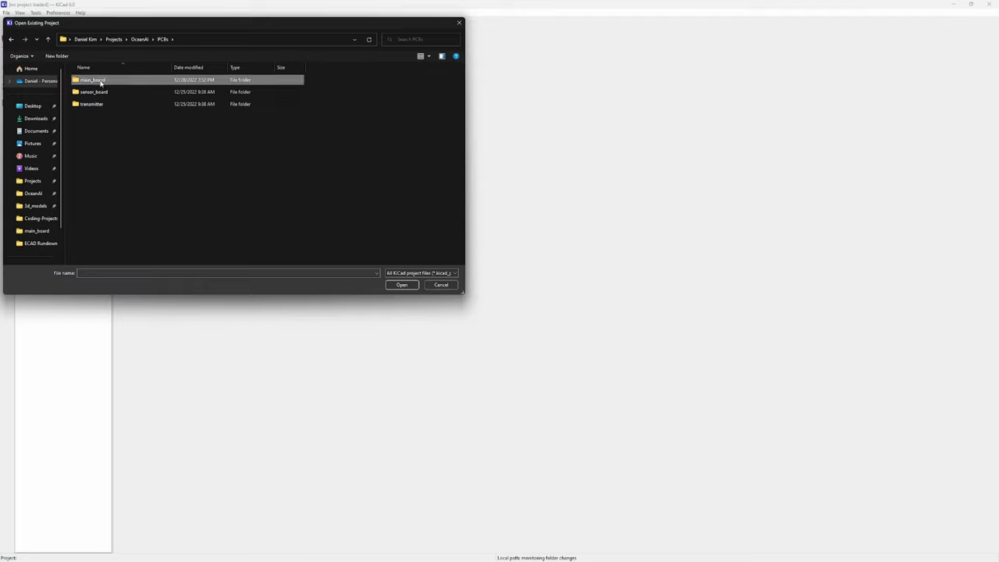
{"action": "double_click", "coordinate": [99, 81]}
{"action": "left_click", "coordinate": [106, 165]}
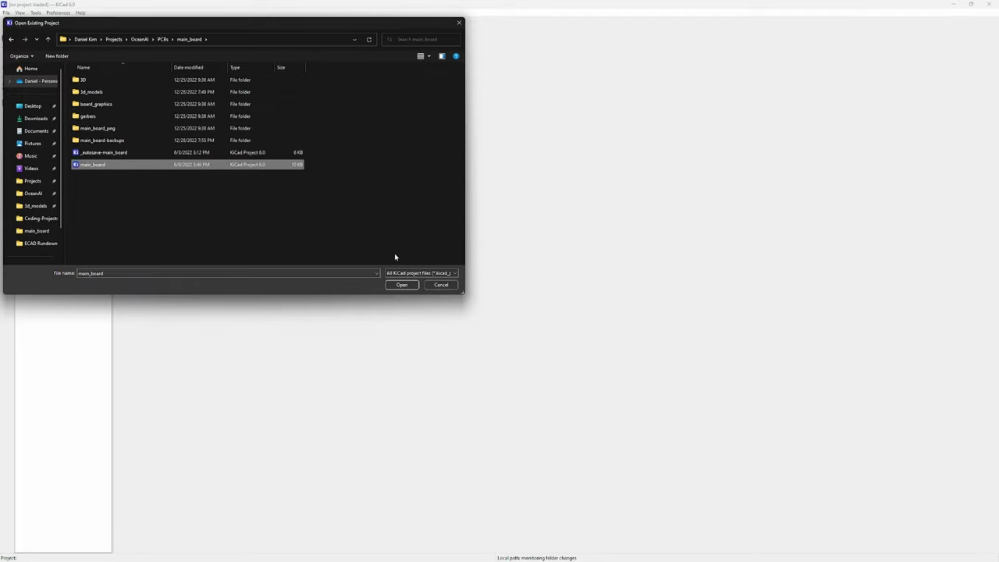
{"action": "left_click", "coordinate": [401, 285]}
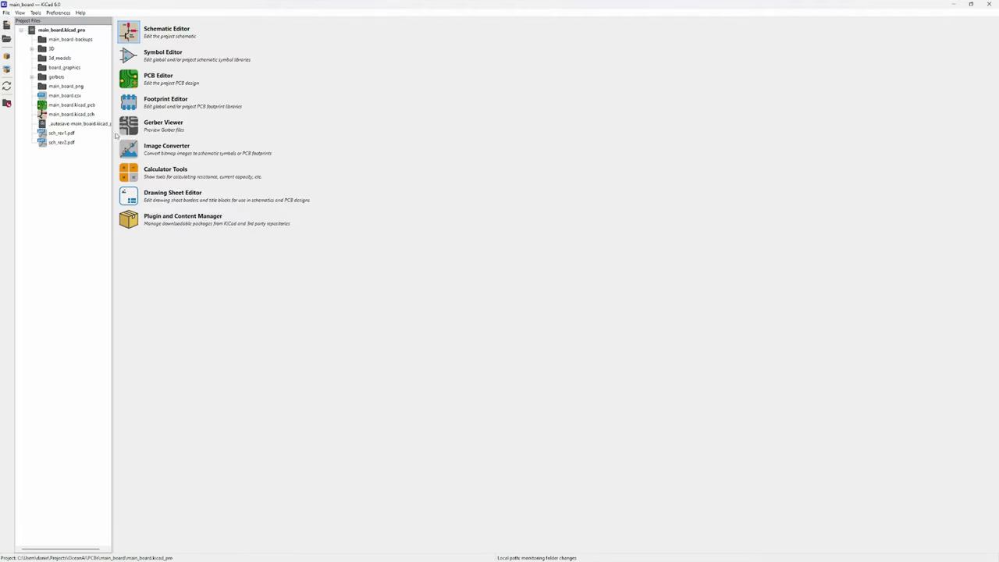
{"action": "left_click", "coordinate": [80, 116]}
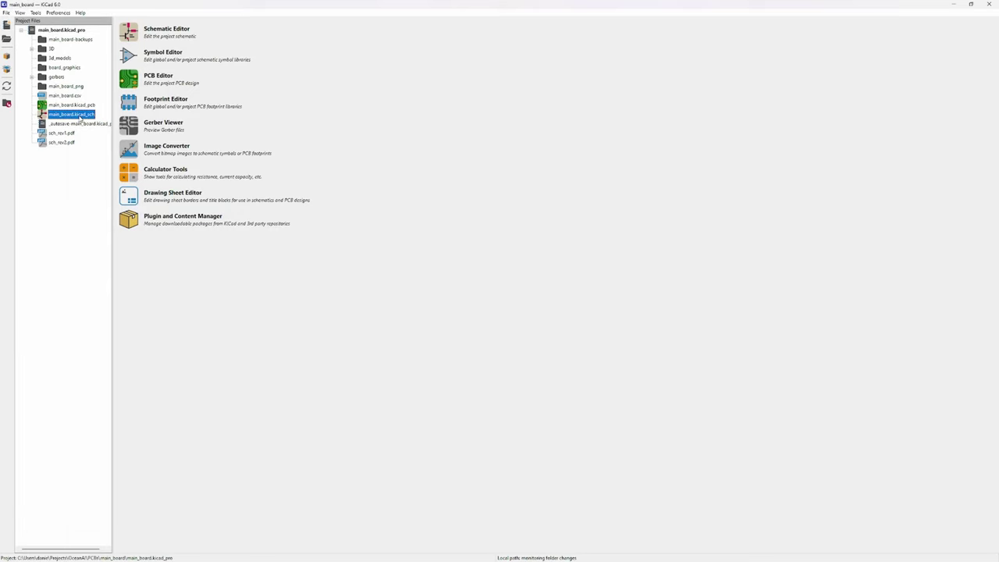
{"action": "double_click", "coordinate": [80, 117]}
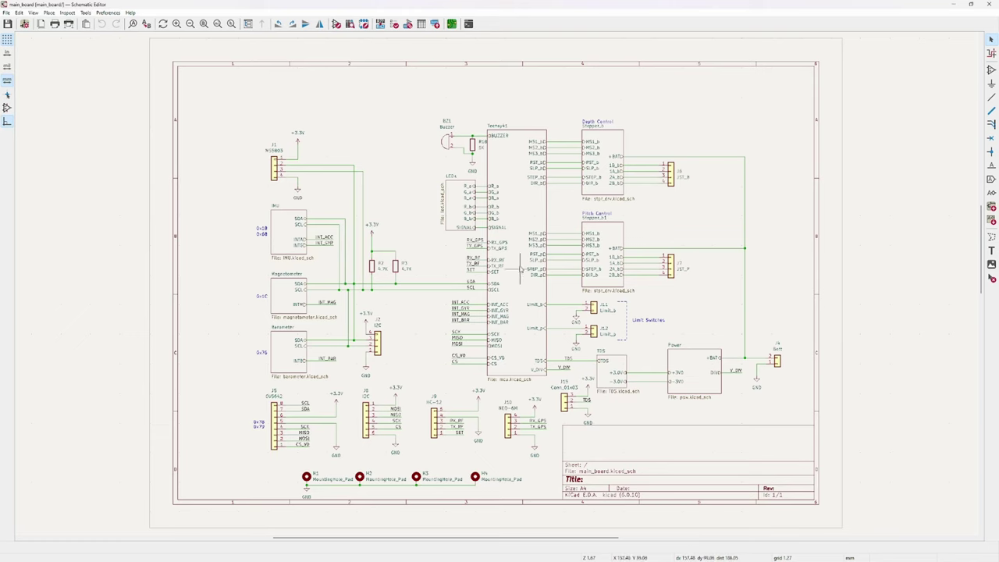
Open the Teensy41 subsheet, examine the microcontroller's pin connections, and return to the root sheet
{"action": "double_click", "coordinate": [519, 191]}
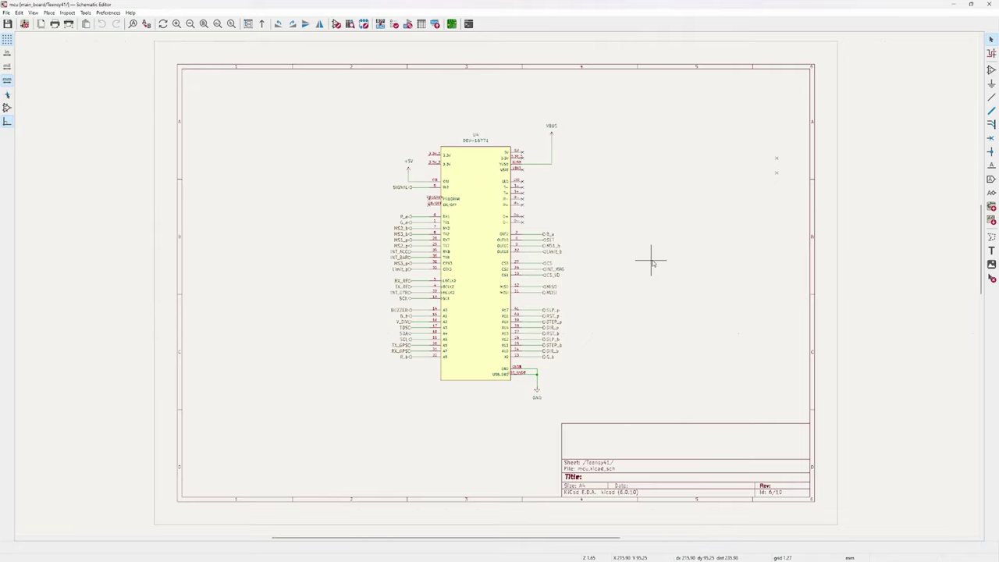
{"action": "left_click_drag", "start_coordinate": [593, 328], "coordinate": [595, 334]}
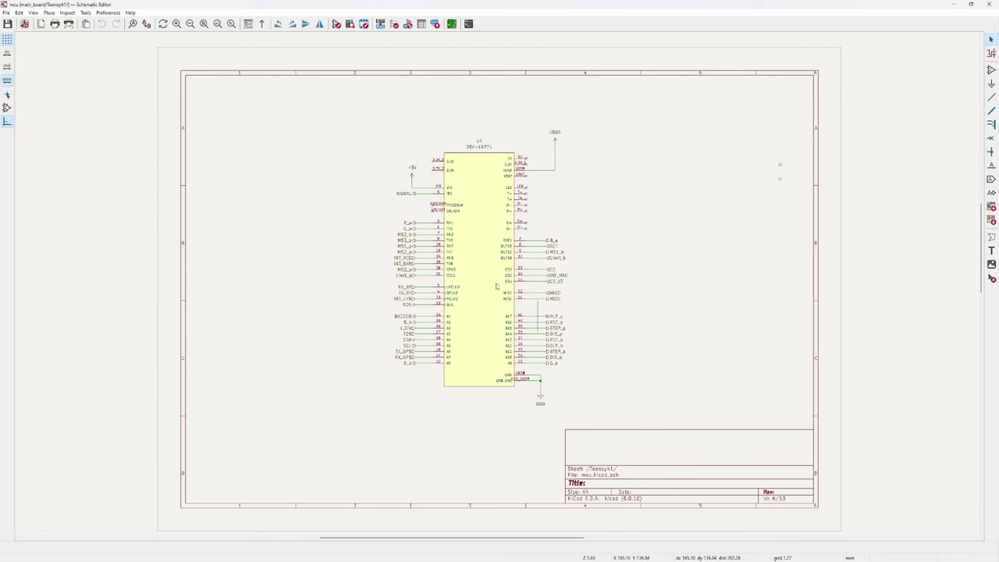
{"action": "scroll", "coordinate": [495, 286], "scroll_direction": "up", "scroll_amount": 3}
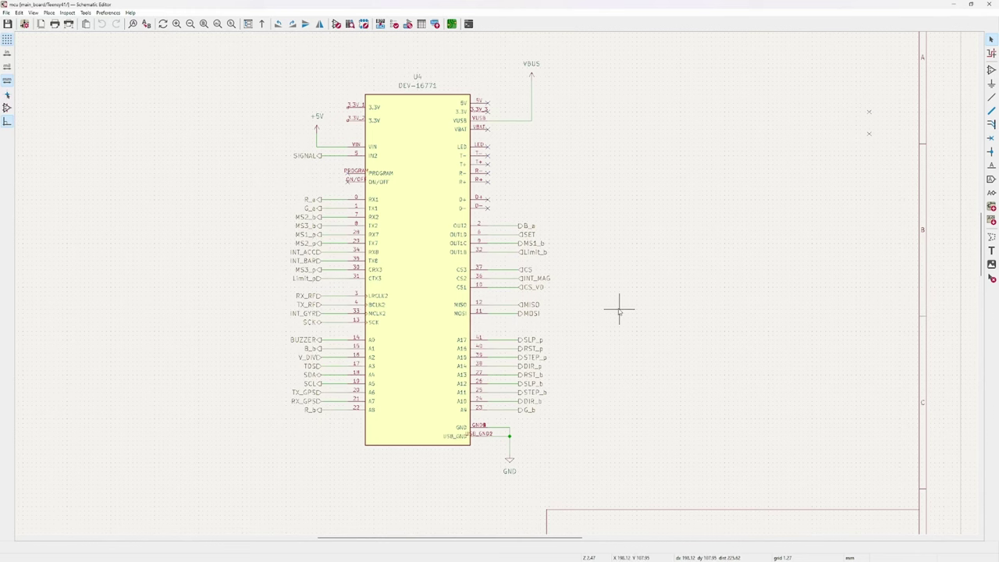
{"action": "key", "text": "alt+BackSpace"}
Open the IMU subsheet, examine the BMI088 wiring and its decoupling capacitors, and return to the root sheet
{"action": "scroll", "coordinate": [478, 296], "scroll_direction": "up", "scroll_amount": 2}
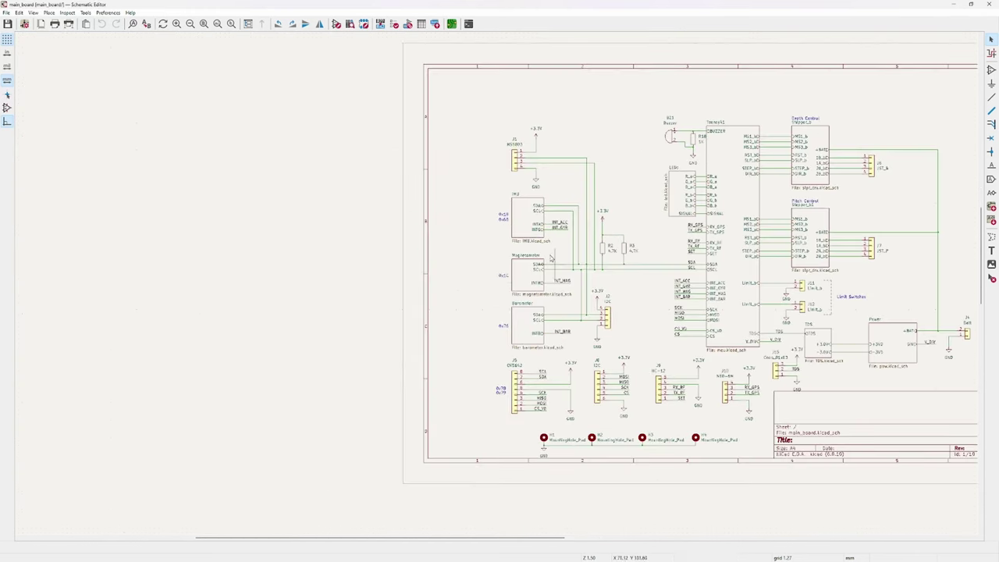
{"action": "scroll", "coordinate": [589, 221], "scroll_direction": "up", "scroll_amount": 3}
{"action": "scroll", "coordinate": [510, 220], "scroll_direction": "down", "scroll_amount": 1}
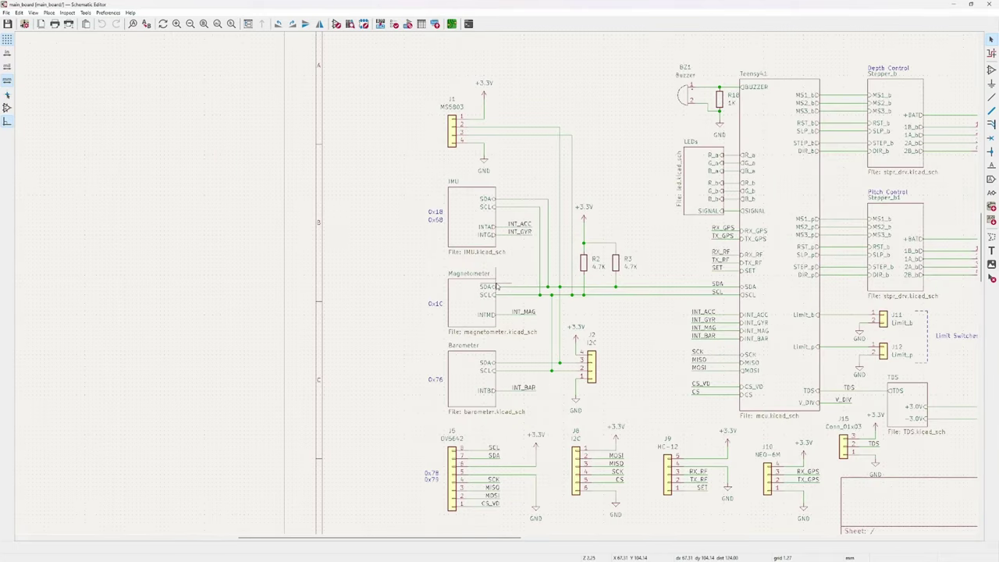
{"action": "double_click", "coordinate": [469, 227]}
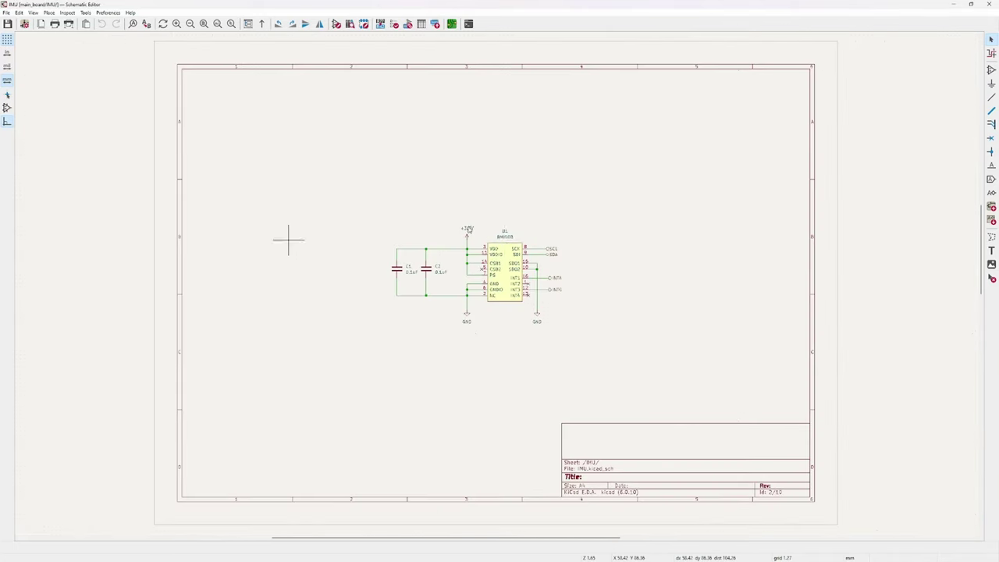
{"action": "scroll", "coordinate": [494, 285], "scroll_direction": "up", "scroll_amount": 4}
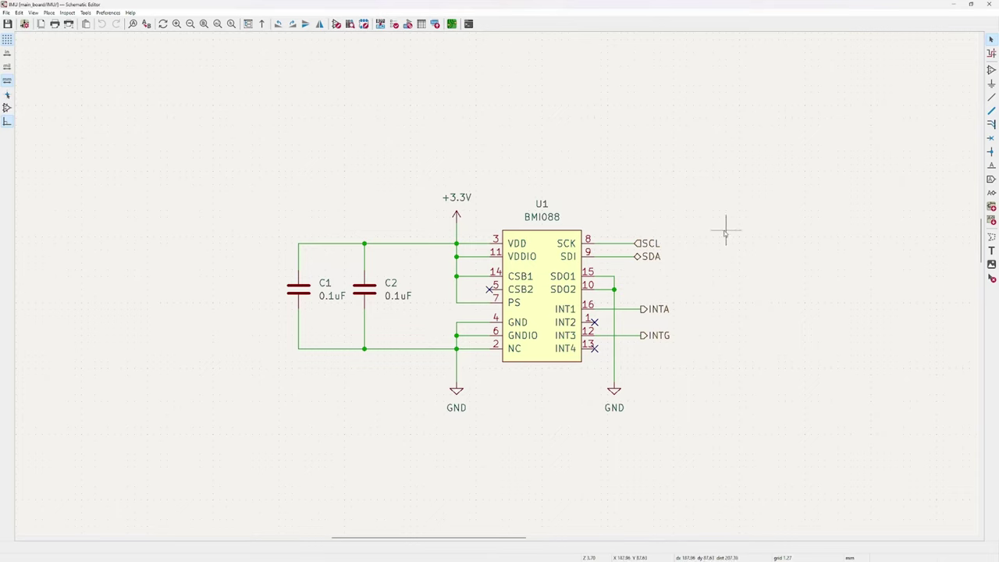
{"action": "key", "text": "alt+BackSpace"}
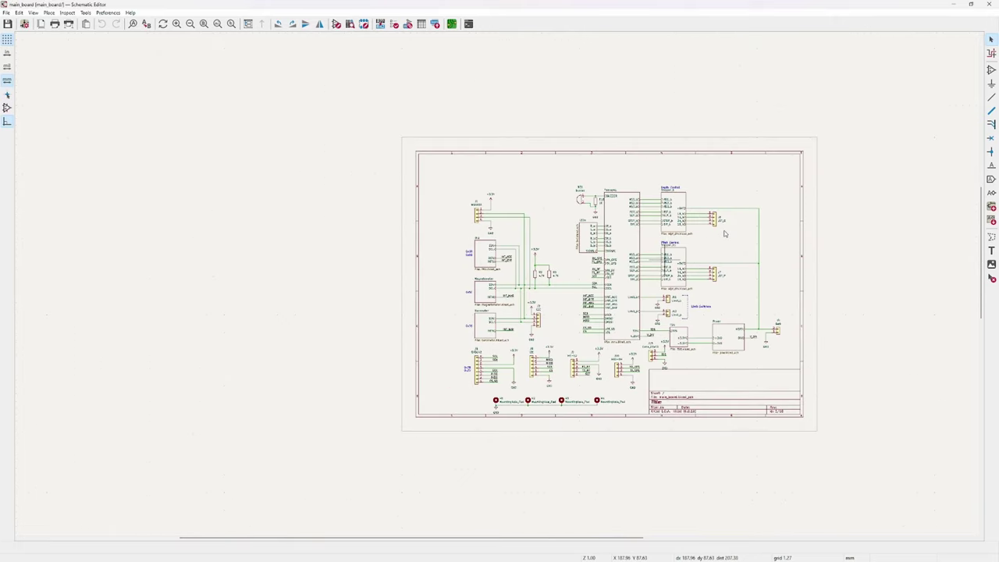
Open the Magnetometer subsheet, examine the LIS3MDLTR's power, I2C and interrupt connections and capacitors, and return to the root sheet
{"action": "scroll", "coordinate": [472, 269], "scroll_direction": "up", "scroll_amount": 3}
{"action": "left_click_drag", "start_coordinate": [472, 269], "coordinate": [466, 297]}
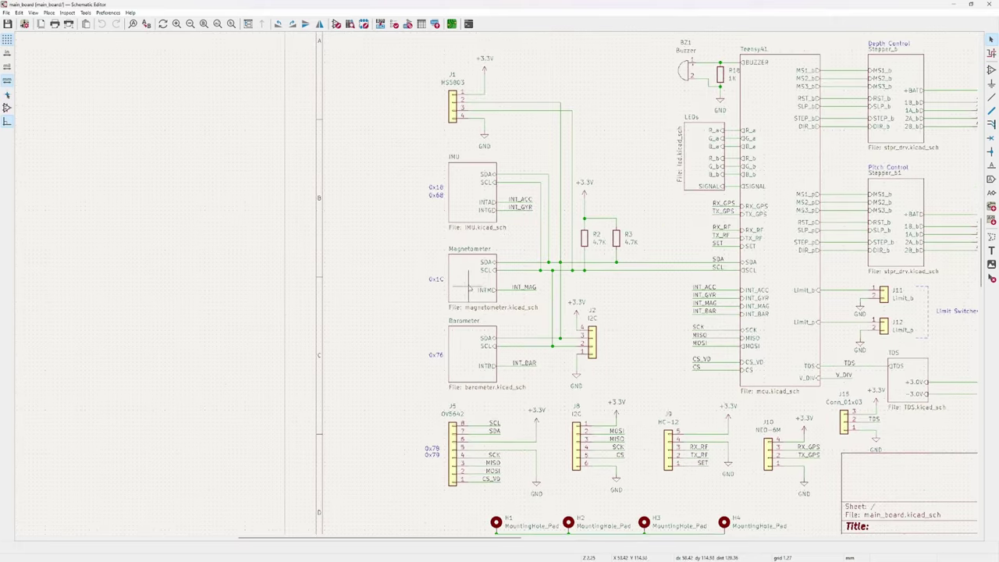
{"action": "double_click", "coordinate": [472, 278]}
{"action": "scroll", "coordinate": [500, 285], "scroll_direction": "up", "scroll_amount": 5}
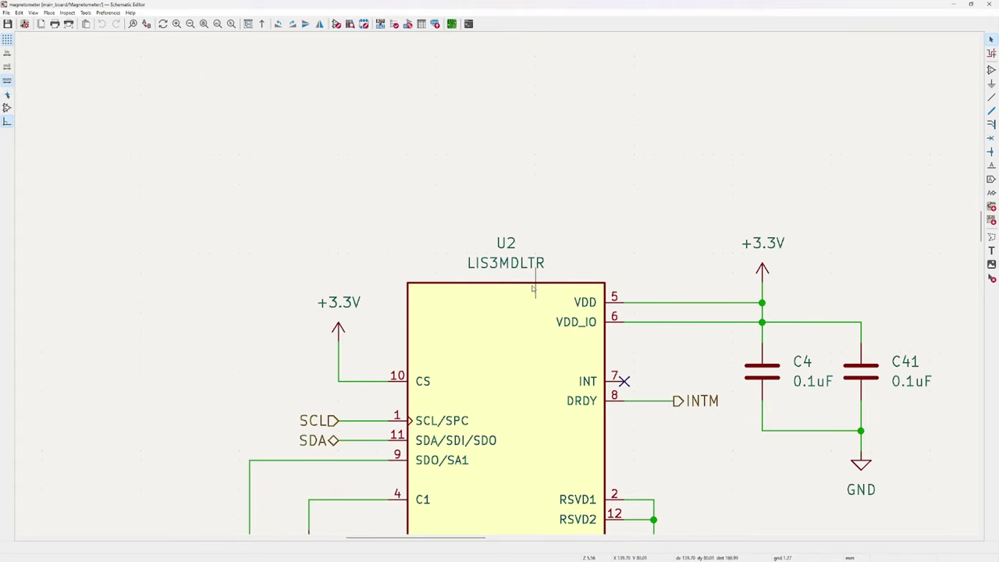
{"action": "scroll", "coordinate": [534, 289], "scroll_direction": "down", "scroll_amount": 2}
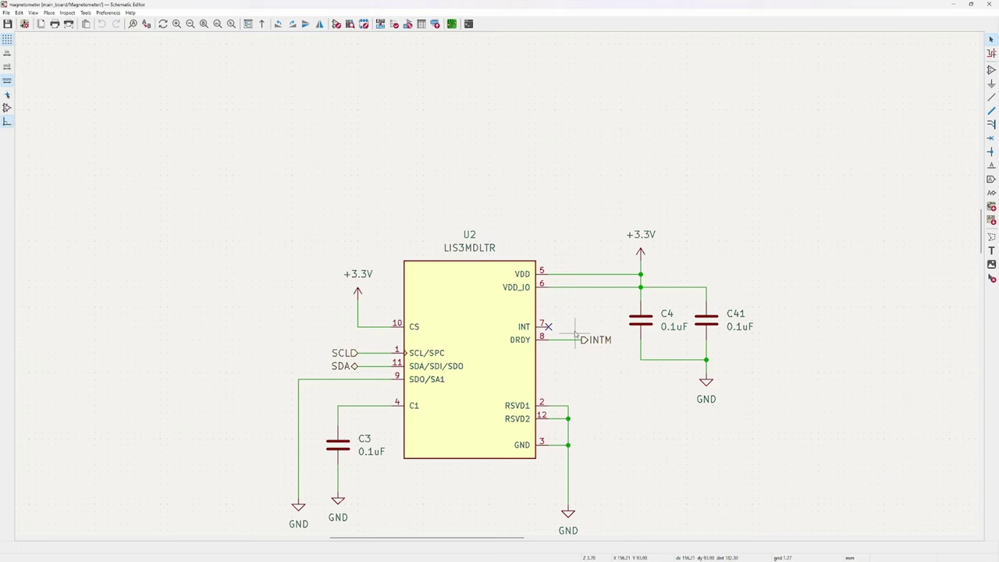
{"action": "scroll", "coordinate": [614, 320], "scroll_direction": "down", "scroll_amount": 2}
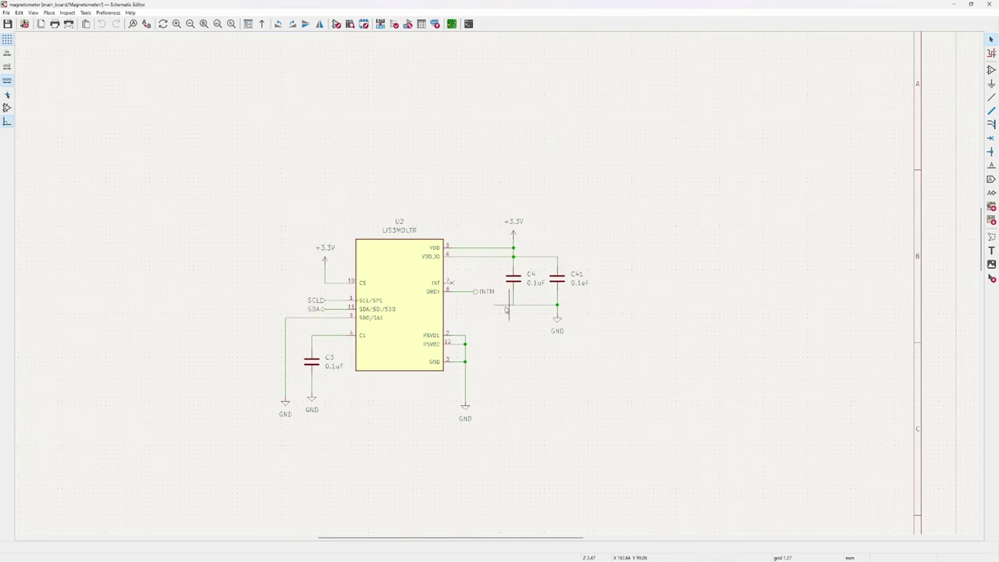
{"action": "left_click_drag", "start_coordinate": [506, 308], "coordinate": [546, 305]}
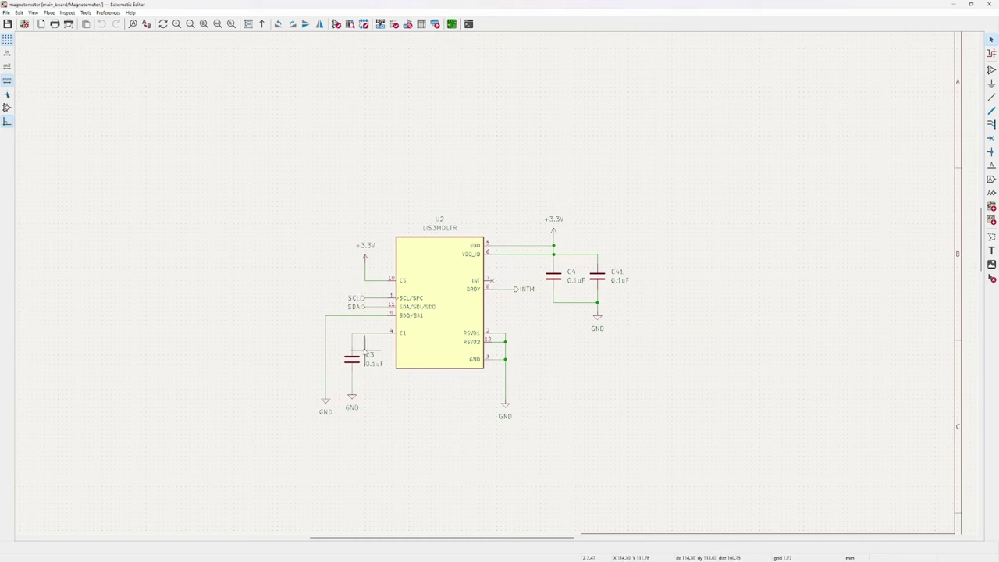
{"action": "scroll", "coordinate": [374, 319], "scroll_direction": "up", "scroll_amount": 2}
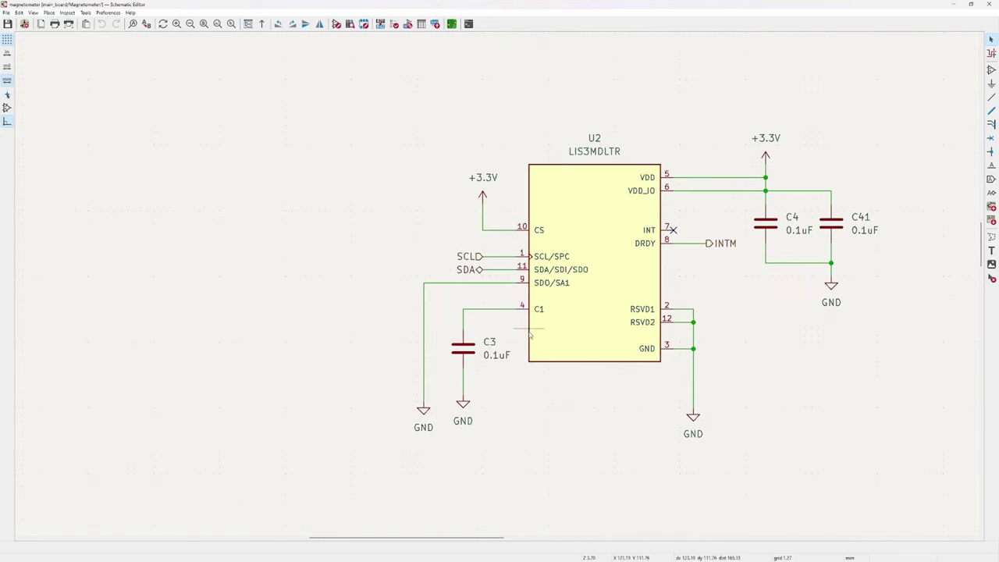
{"action": "left_click_drag", "start_coordinate": [587, 388], "coordinate": [468, 481]}
{"action": "scroll", "coordinate": [542, 369], "scroll_direction": "up", "scroll_amount": 2}
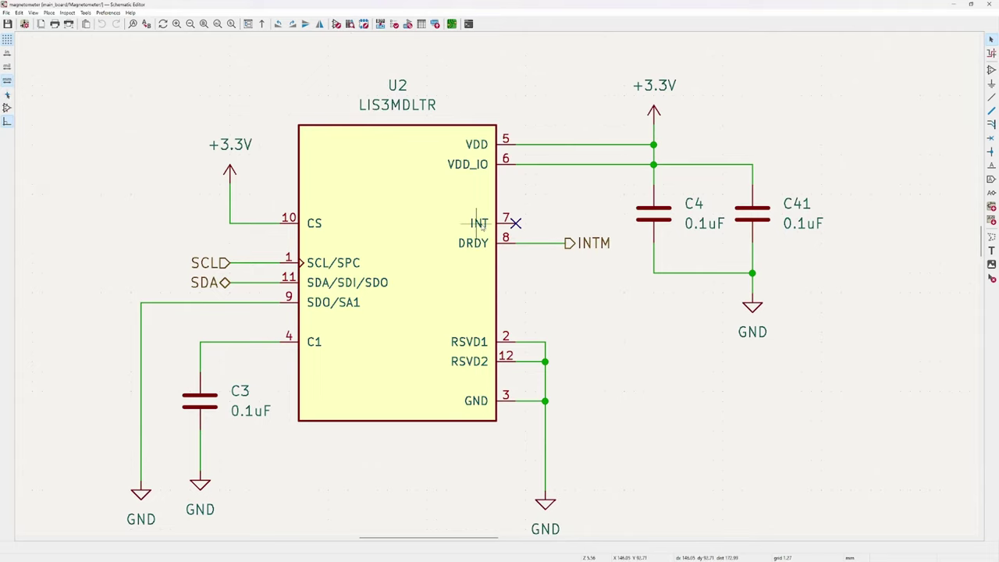
{"action": "scroll", "coordinate": [486, 229], "scroll_direction": "up", "scroll_amount": 1}
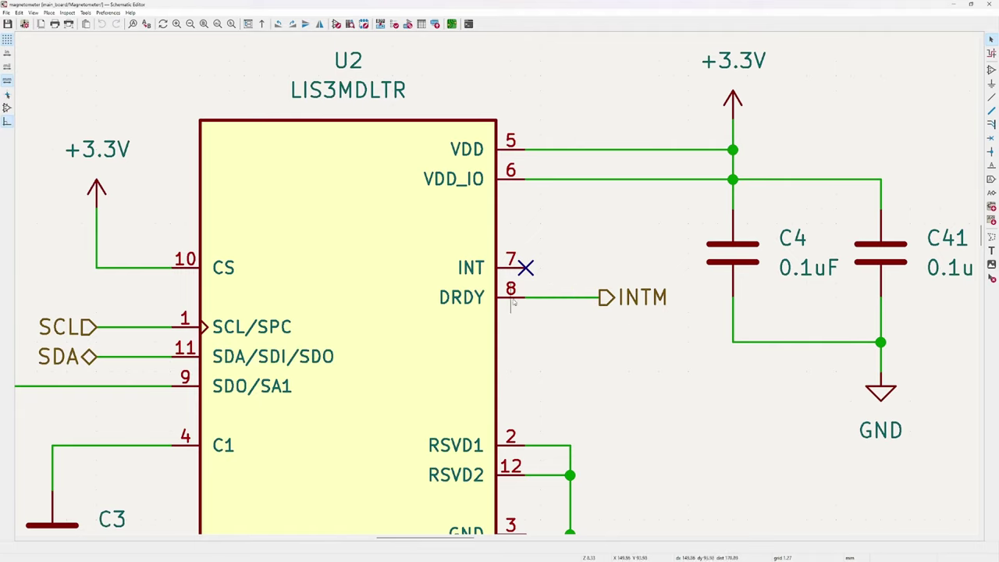
{"action": "scroll", "coordinate": [571, 327], "scroll_direction": "down", "scroll_amount": 1}
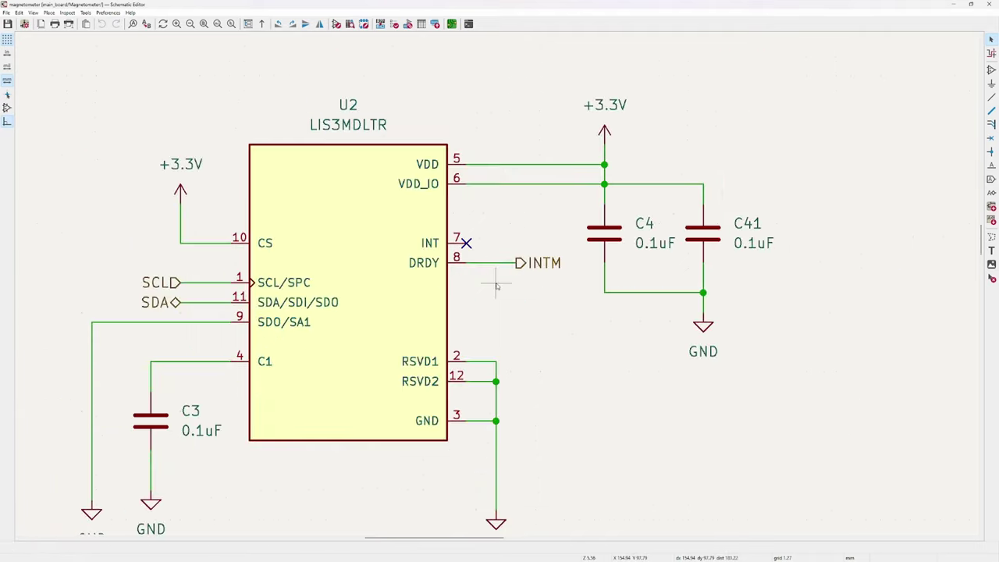
{"action": "key", "text": "alt+BackSpace"}
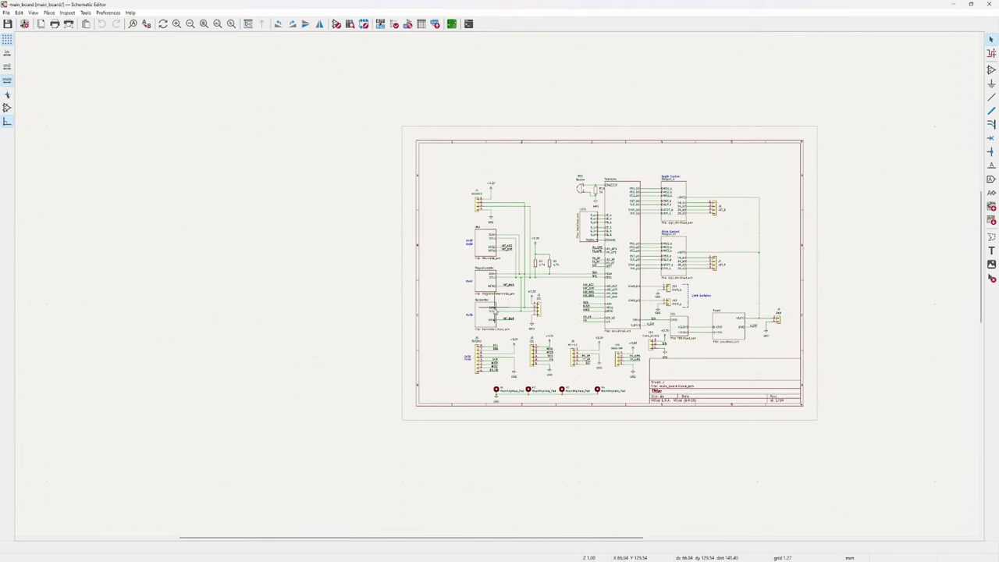
Open the Barometer subsheet, examine the BMP388 circuit's power and signal connections, and return to the root sheet
{"action": "double_click", "coordinate": [479, 320]}
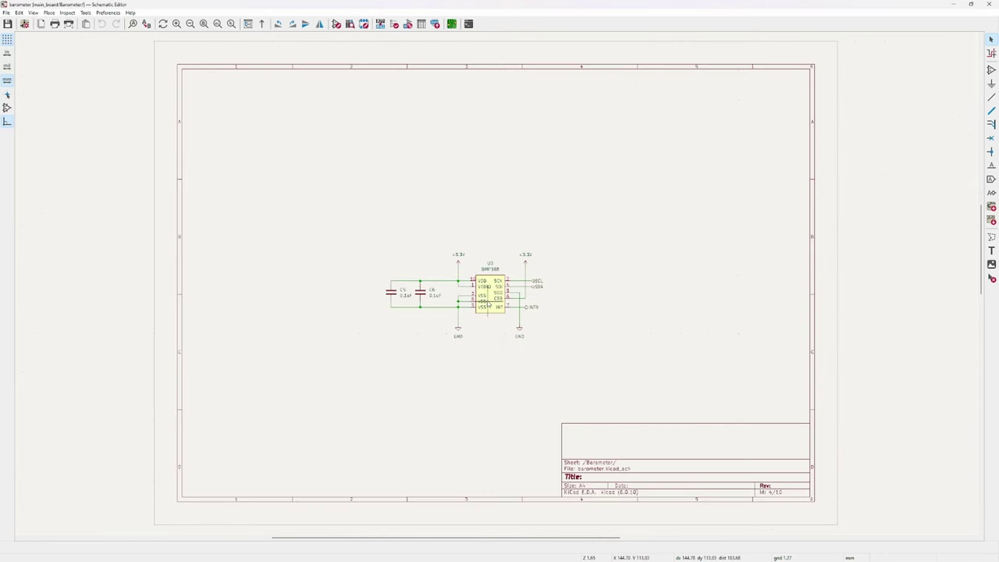
{"action": "scroll", "coordinate": [486, 287], "scroll_direction": "up", "scroll_amount": 4}
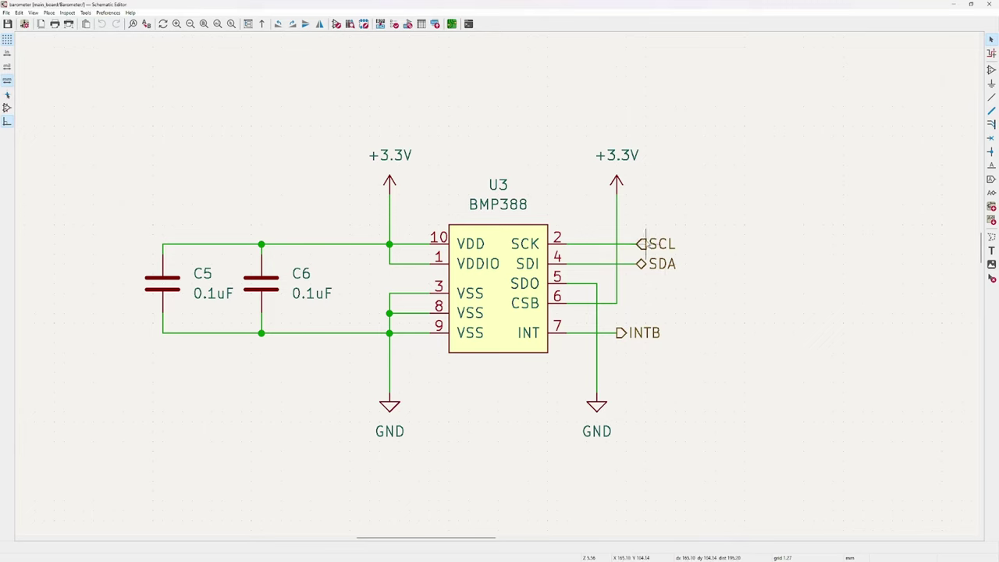
{"action": "scroll", "coordinate": [645, 244], "scroll_direction": "down", "scroll_amount": 2}
{"action": "key", "text": "alt+BackSpace"}
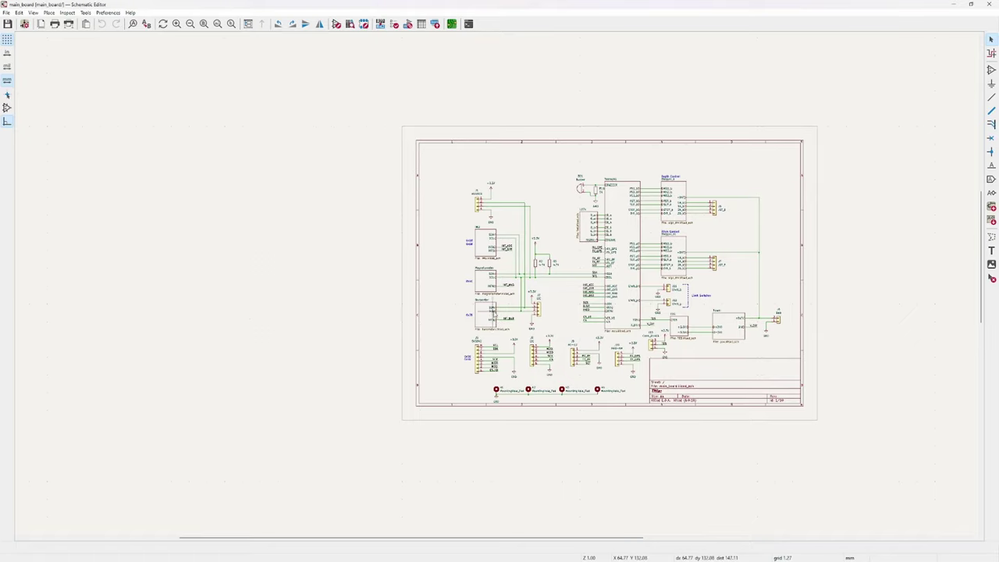
Examine the MS5803 connector J1 wiring on the root sheet, and close the browser window with the ms5803 search results to return to the schematic
{"action": "scroll", "coordinate": [490, 300], "scroll_direction": "up", "scroll_amount": 5}
{"action": "scroll", "coordinate": [519, 232], "scroll_direction": "down", "scroll_amount": 4}
{"action": "scroll", "coordinate": [516, 244], "scroll_direction": "up", "scroll_amount": 2}
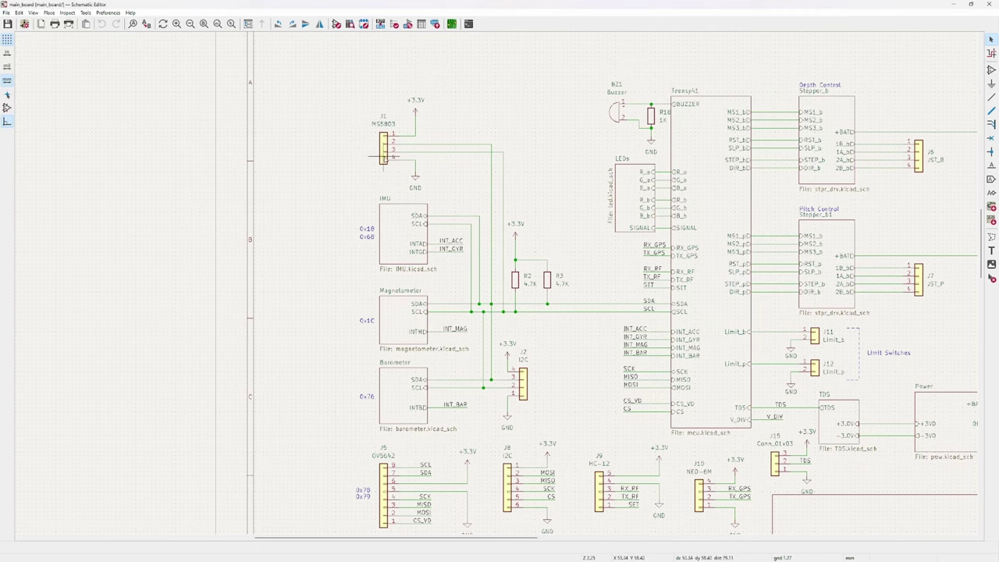
{"action": "scroll", "coordinate": [393, 156], "scroll_direction": "up", "scroll_amount": 2}
{"action": "left_click", "coordinate": [496, 234]}
{"action": "scroll", "coordinate": [497, 274], "scroll_direction": "up", "scroll_amount": 3}
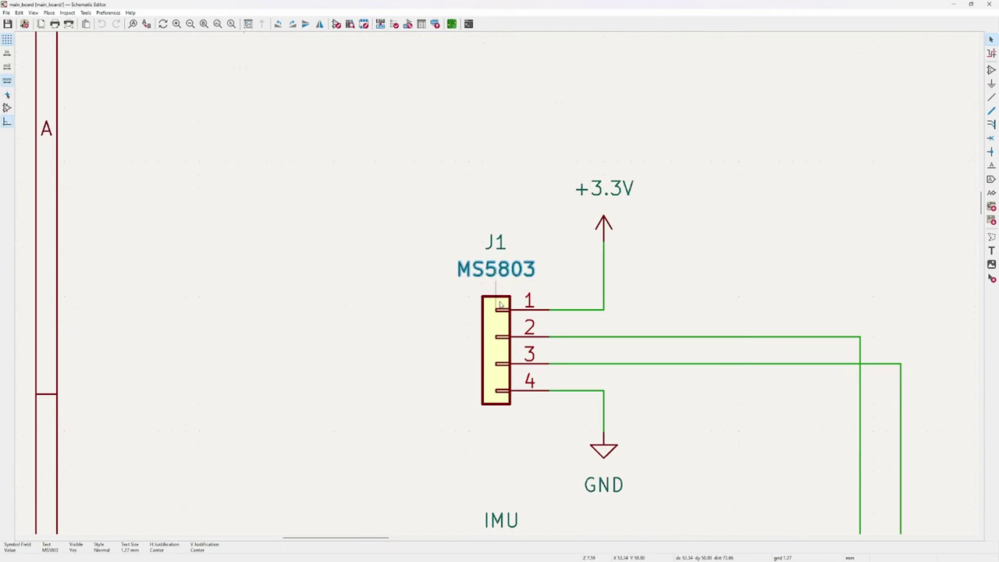
{"action": "scroll", "coordinate": [497, 275], "scroll_direction": "down", "scroll_amount": 1}
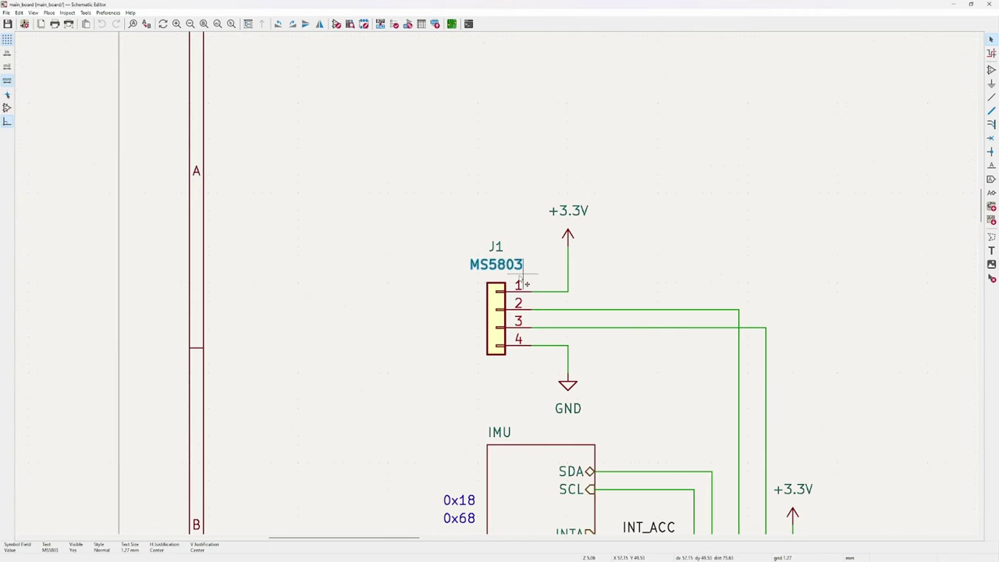
{"action": "scroll", "coordinate": [500, 288], "scroll_direction": "down", "scroll_amount": 2}
{"action": "scroll", "coordinate": [497, 288], "scroll_direction": "down", "scroll_amount": 4}
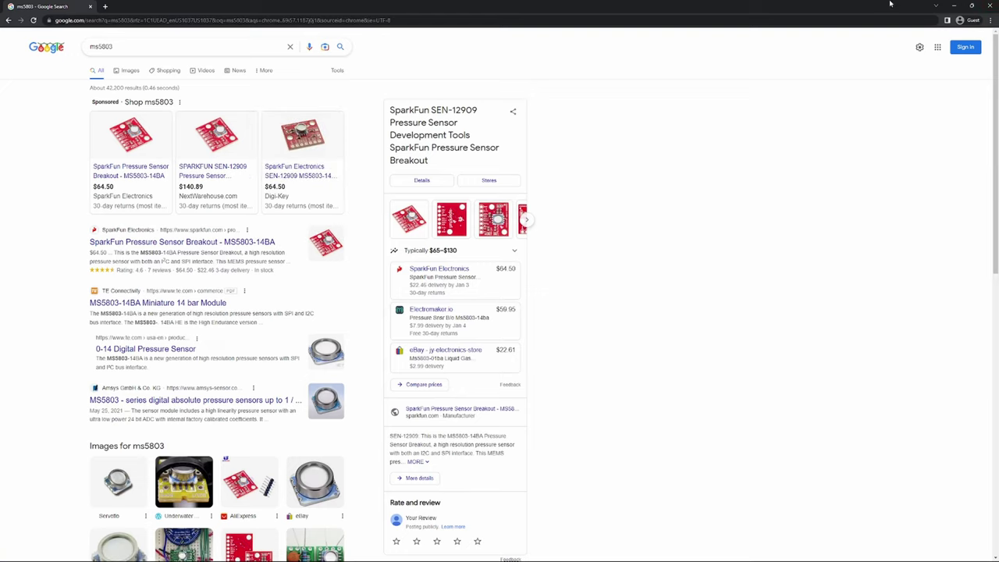
{"action": "left_click", "coordinate": [989, 5]}
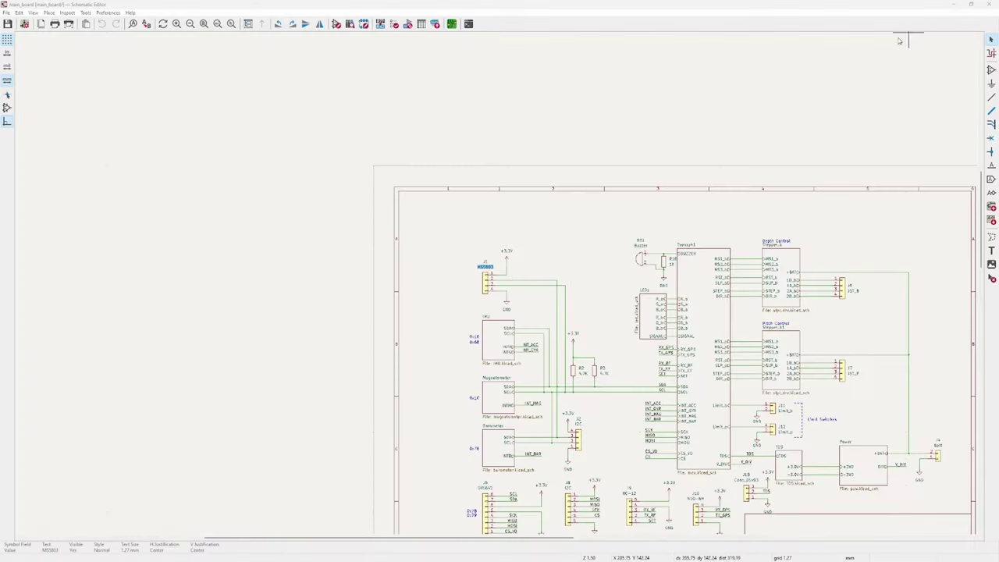
{"action": "scroll", "coordinate": [515, 297], "scroll_direction": "up", "scroll_amount": 1}
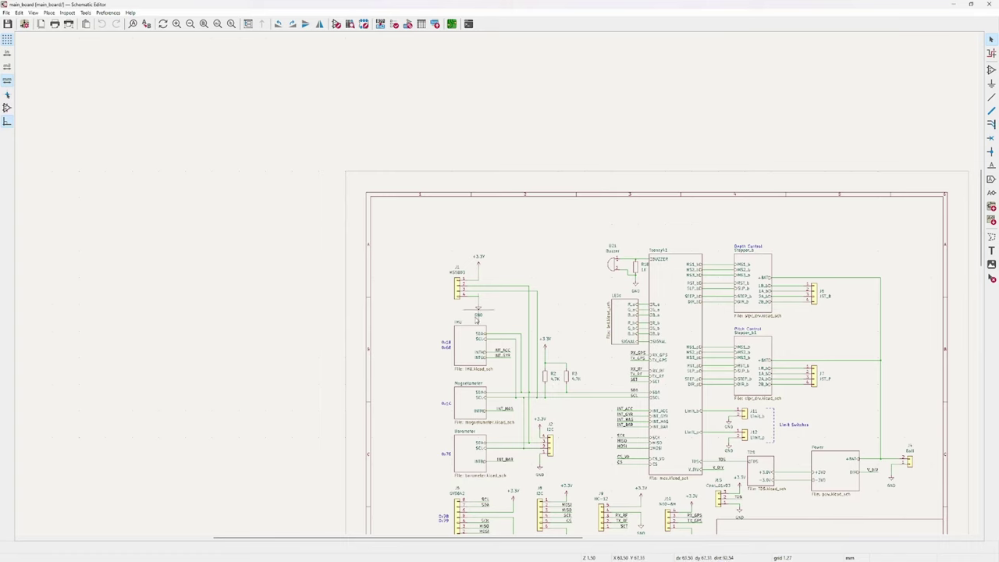
Change the value of the MS5803 connector J1 on the root sheet to I2C
{"action": "scroll", "coordinate": [462, 279], "scroll_direction": "up", "scroll_amount": 5}
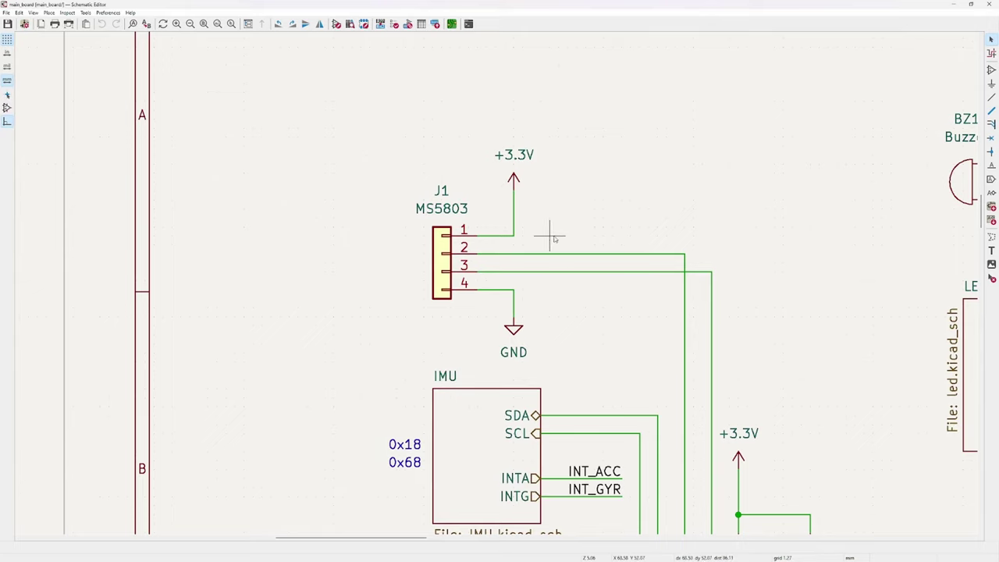
{"action": "double_click", "coordinate": [445, 216]}
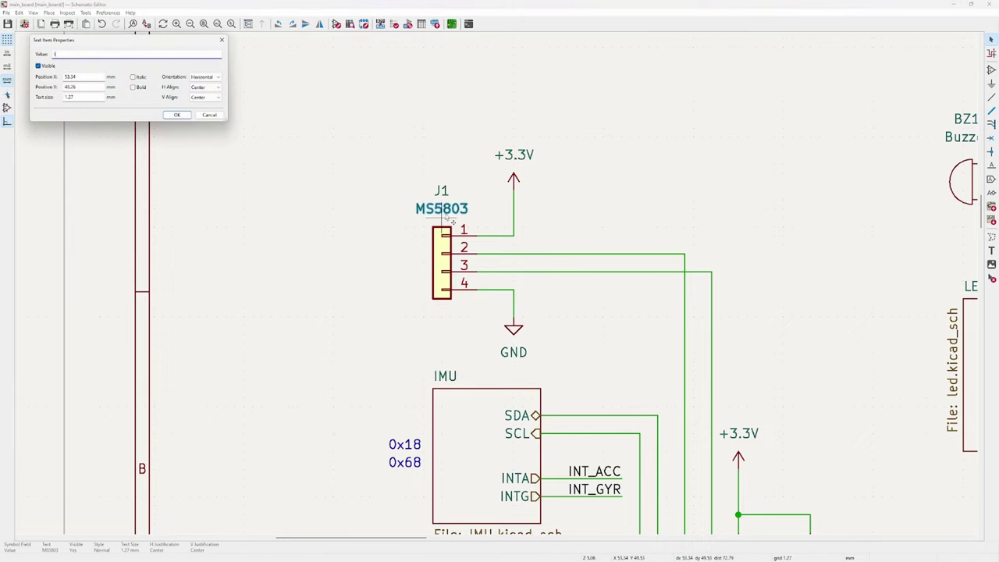
{"action": "key", "text": "Return"}
Examine the I2C header J2 and the row of module connectors below the sensor sheets
{"action": "scroll", "coordinate": [442, 217], "scroll_direction": "down", "scroll_amount": 6}
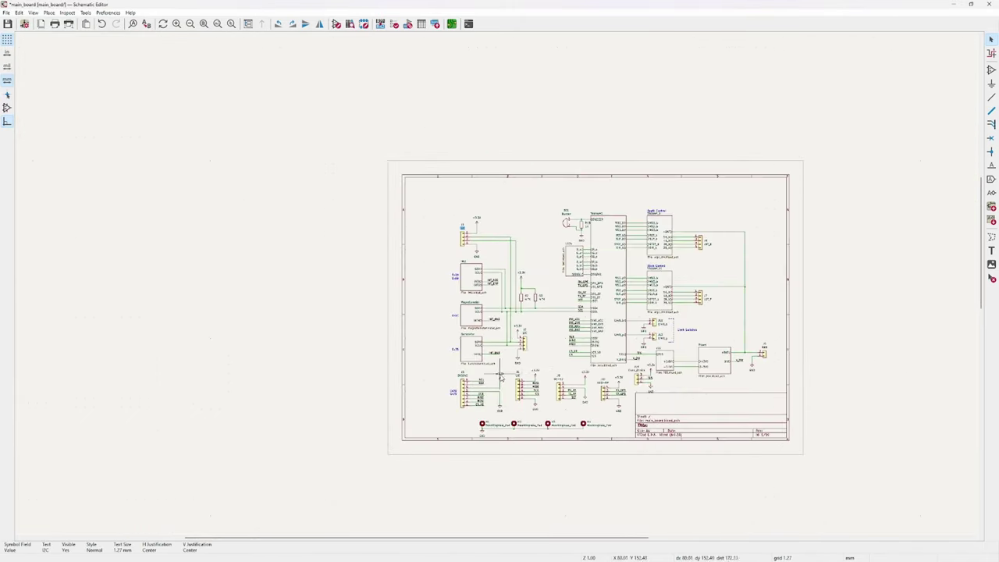
{"action": "scroll", "coordinate": [500, 363], "scroll_direction": "up", "scroll_amount": 4}
{"action": "left_click_drag", "start_coordinate": [534, 145], "coordinate": [592, 276]}
{"action": "left_click", "coordinate": [591, 276]}
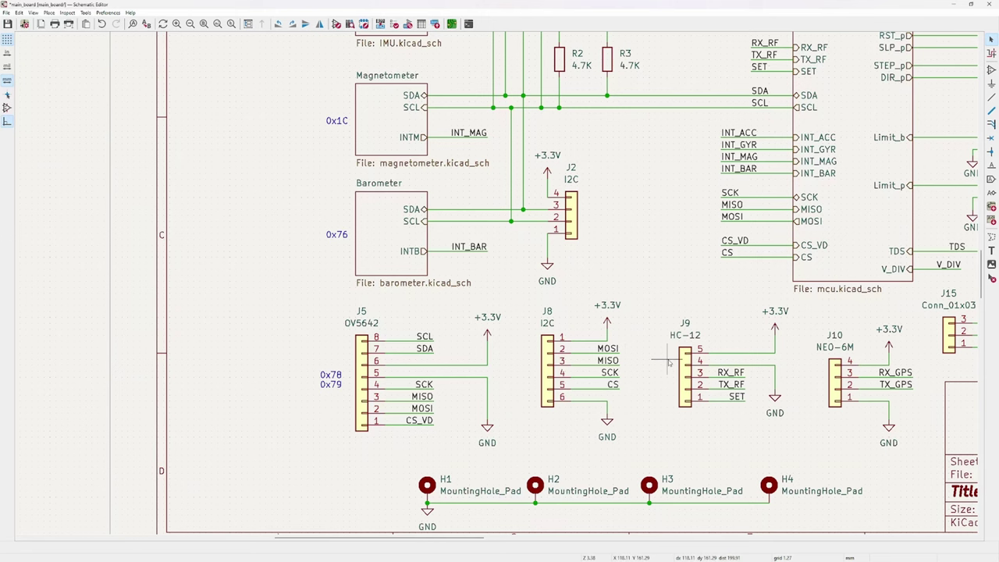
{"action": "scroll", "coordinate": [646, 409], "scroll_direction": "down", "scroll_amount": 1}
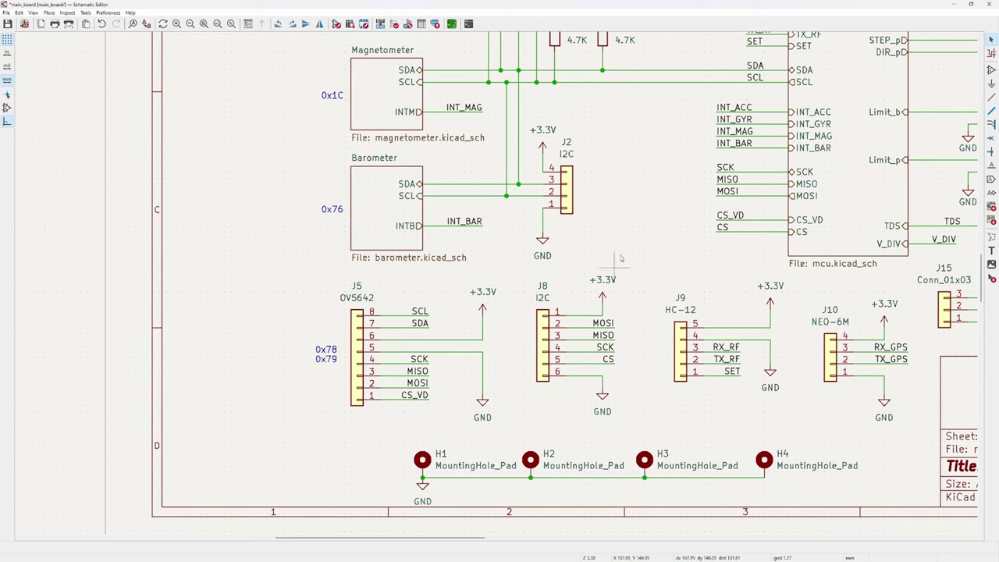
{"action": "scroll", "coordinate": [601, 250], "scroll_direction": "up", "scroll_amount": 3}
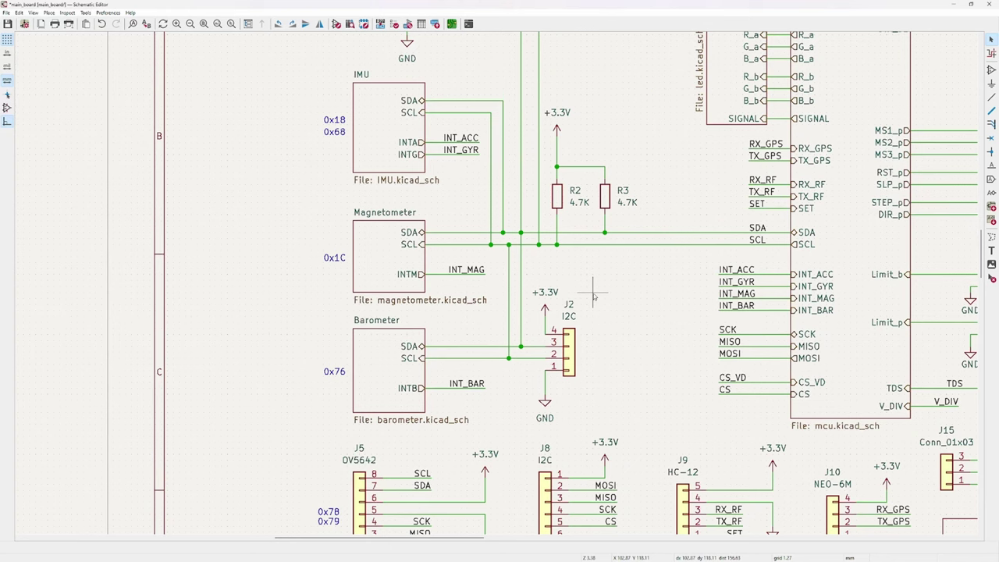
{"action": "scroll", "coordinate": [593, 297], "scroll_direction": "down", "scroll_amount": 6}
{"action": "scroll", "coordinate": [487, 305], "scroll_direction": "up", "scroll_amount": 3}
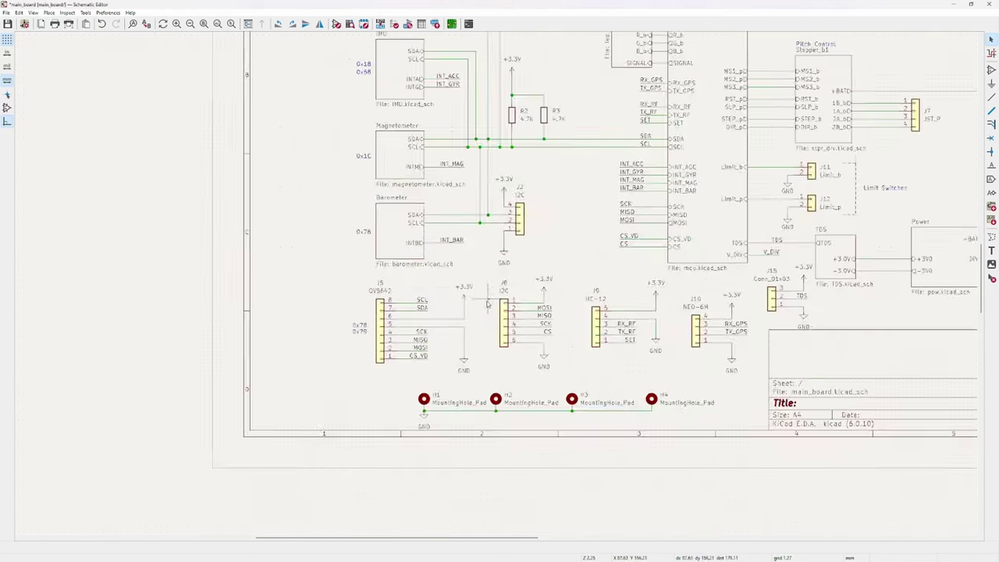
Examine the OV5642 camera connector J5, dismiss the feedback prompt on the ov5642 search results, and minimize the browser to return to the schematic
{"action": "scroll", "coordinate": [487, 304], "scroll_direction": "up", "scroll_amount": 6}
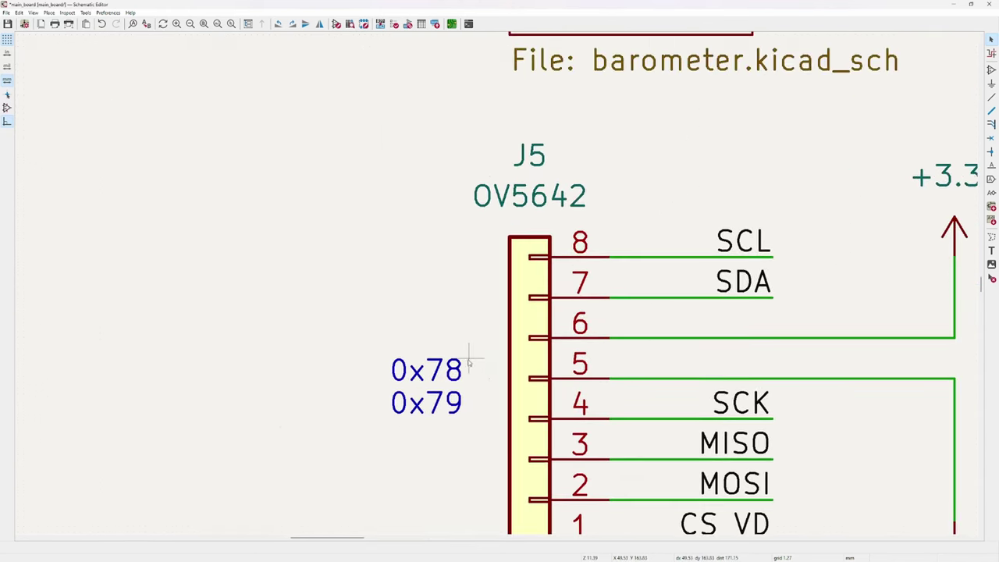
{"action": "scroll", "coordinate": [469, 362], "scroll_direction": "down", "scroll_amount": 5}
{"action": "left_click_drag", "start_coordinate": [457, 252], "coordinate": [553, 380]}
{"action": "left_click", "coordinate": [571, 401]}
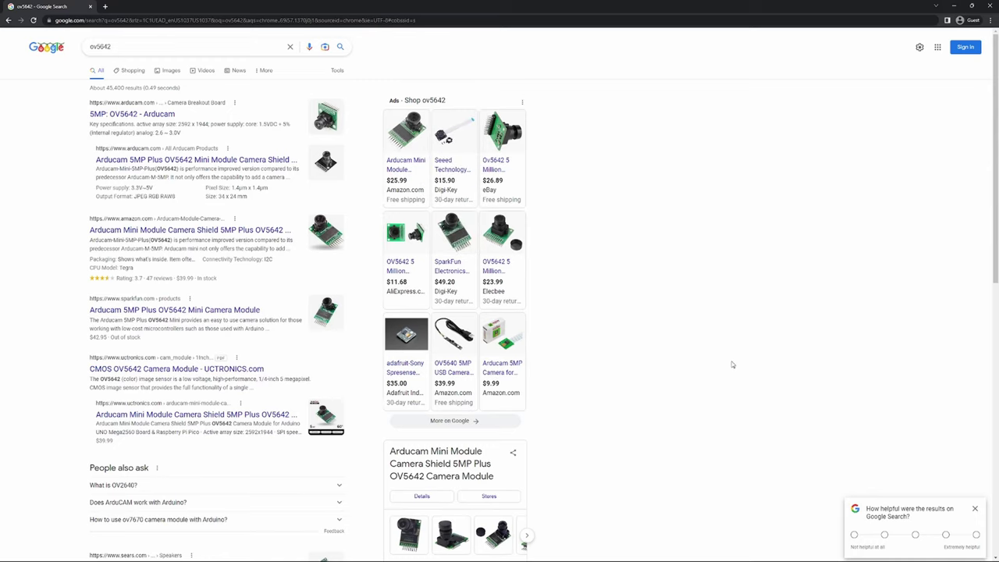
{"action": "left_click", "coordinate": [975, 510]}
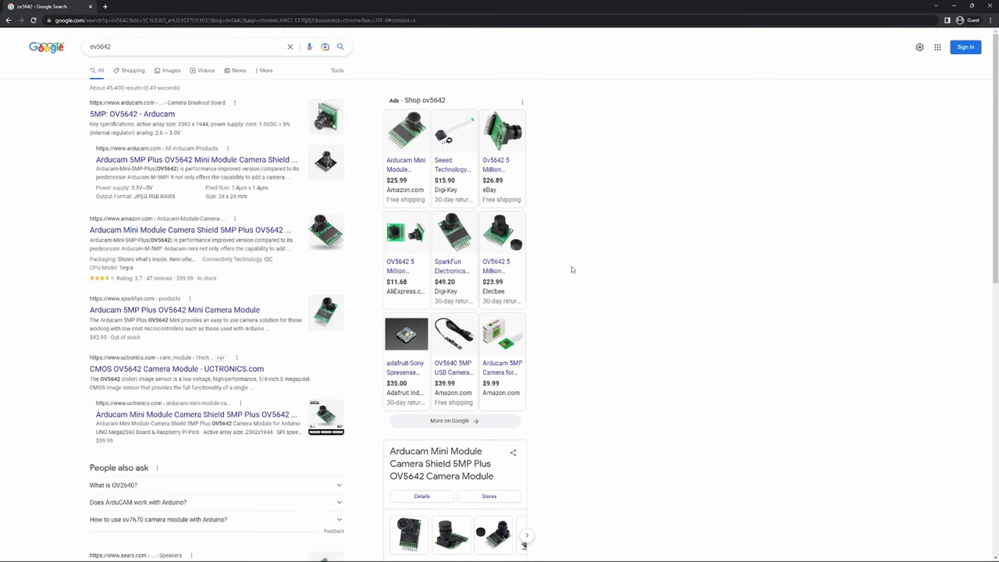
{"action": "left_click", "coordinate": [954, 5]}
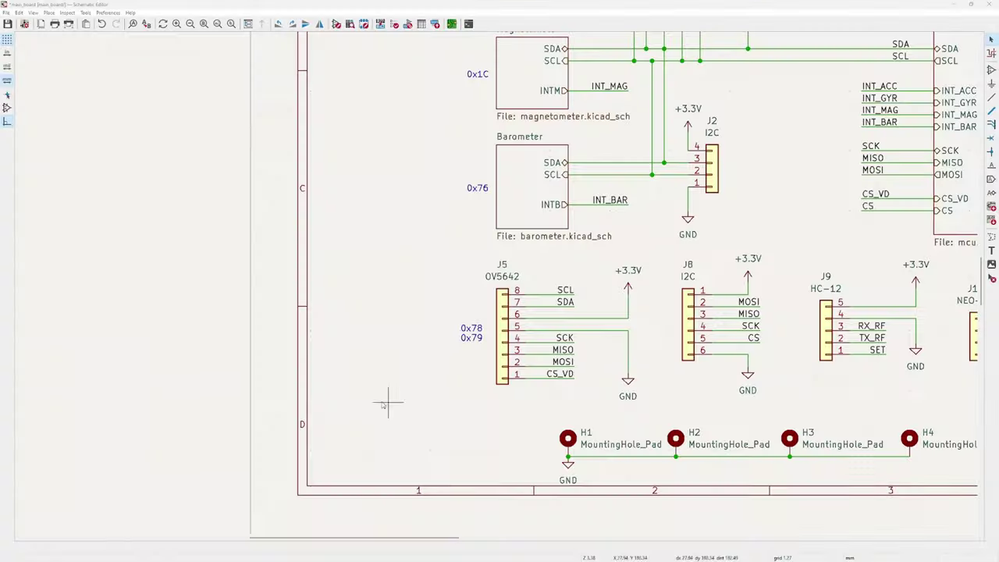
Examine the I2C address notes beside the IMU, Magnetometer and Barometer sheets and the OV5642 connector
{"action": "scroll", "coordinate": [472, 156], "scroll_direction": "up", "scroll_amount": 3}
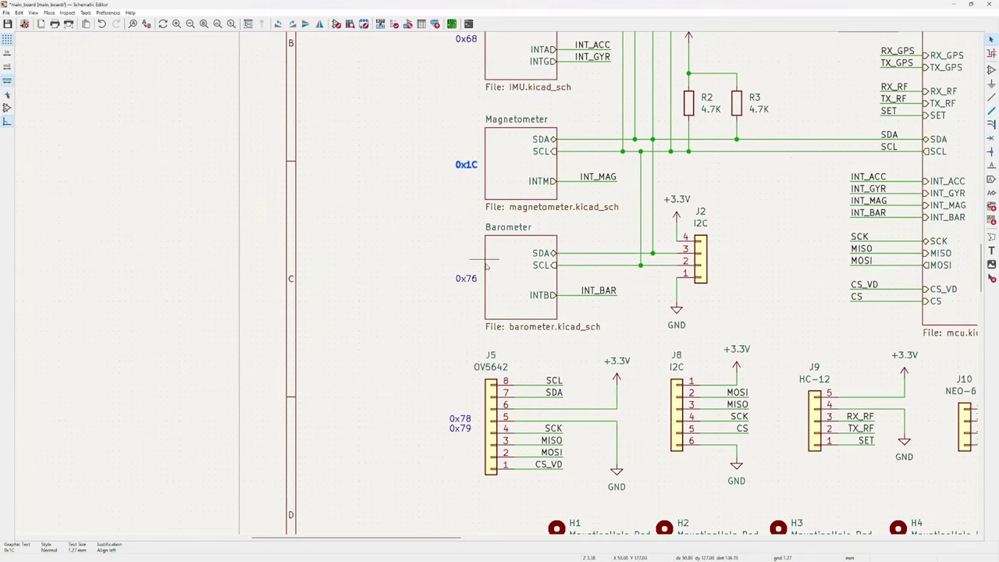
{"action": "left_click_drag", "start_coordinate": [449, 303], "coordinate": [447, 309]}
{"action": "scroll", "coordinate": [448, 310], "scroll_direction": "down", "scroll_amount": 2}
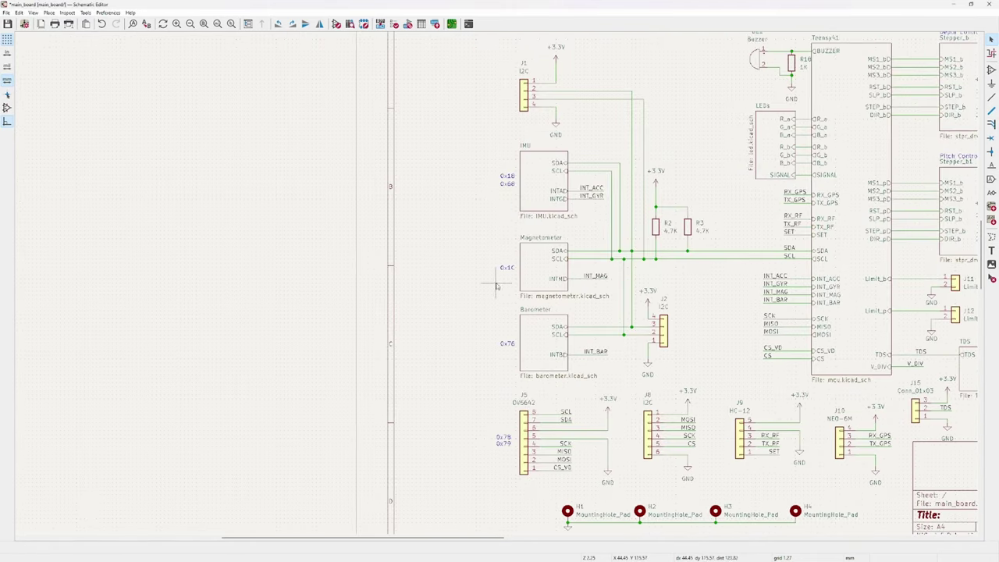
{"action": "left_click", "coordinate": [508, 177]}
{"action": "left_click", "coordinate": [483, 195]}
{"action": "left_click_drag", "start_coordinate": [500, 155], "coordinate": [506, 213]}
{"action": "left_click", "coordinate": [515, 448]}
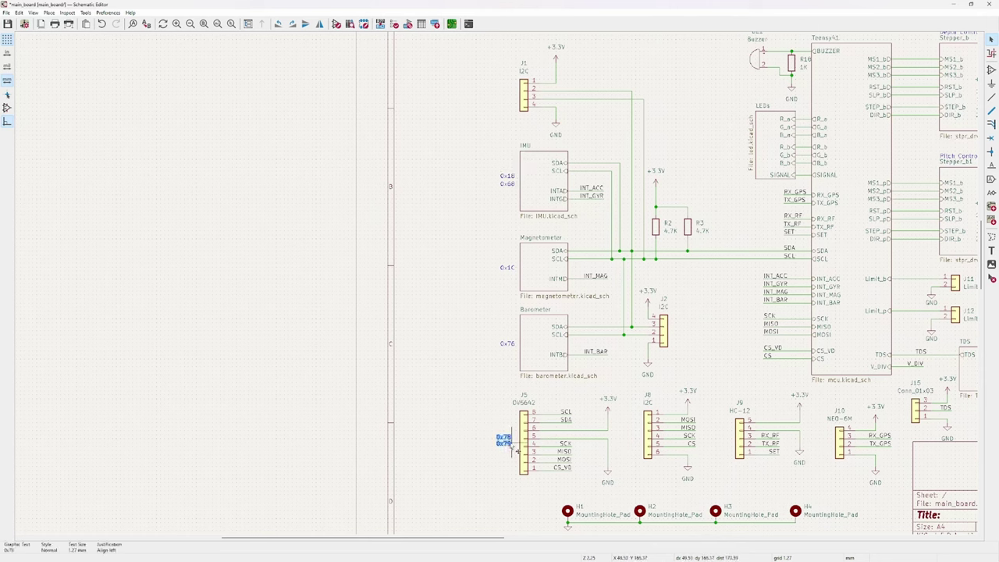
{"action": "left_click", "coordinate": [504, 427]}
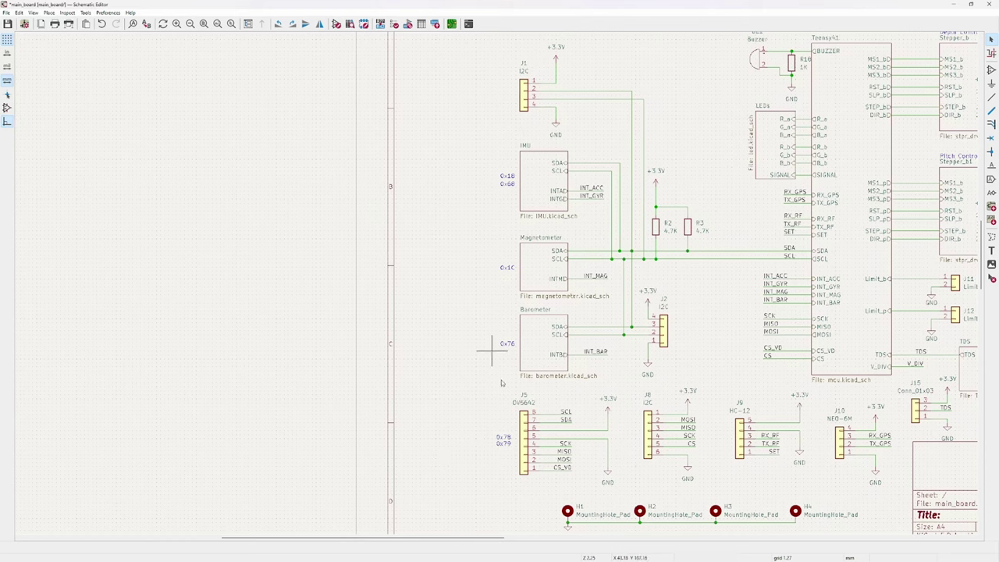
{"action": "left_click_drag", "start_coordinate": [523, 420], "coordinate": [488, 434]}
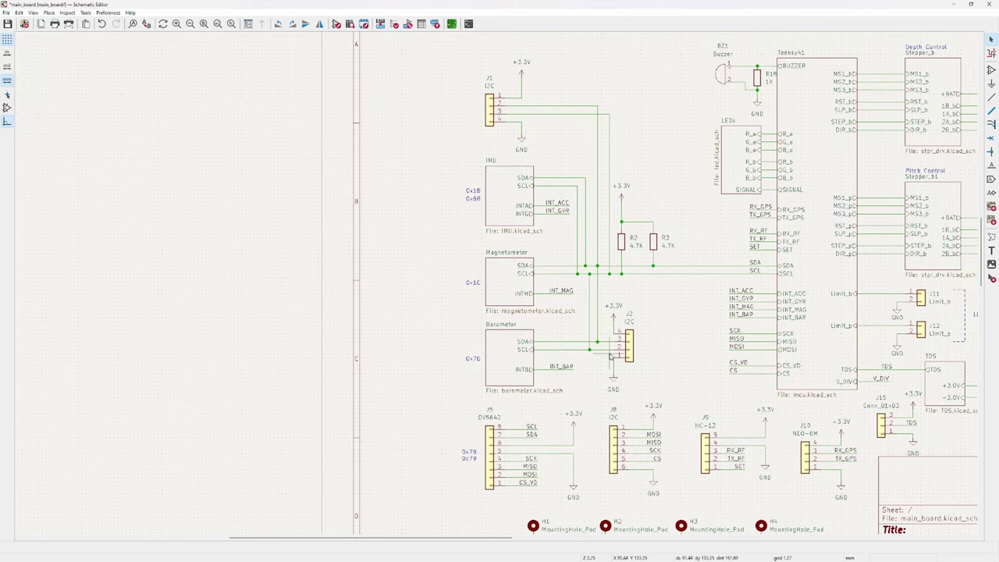
Inspect the spare I2C header J2, comparing the address notes from J5 up to the IMU for conflicts
{"action": "left_click", "coordinate": [636, 352]}
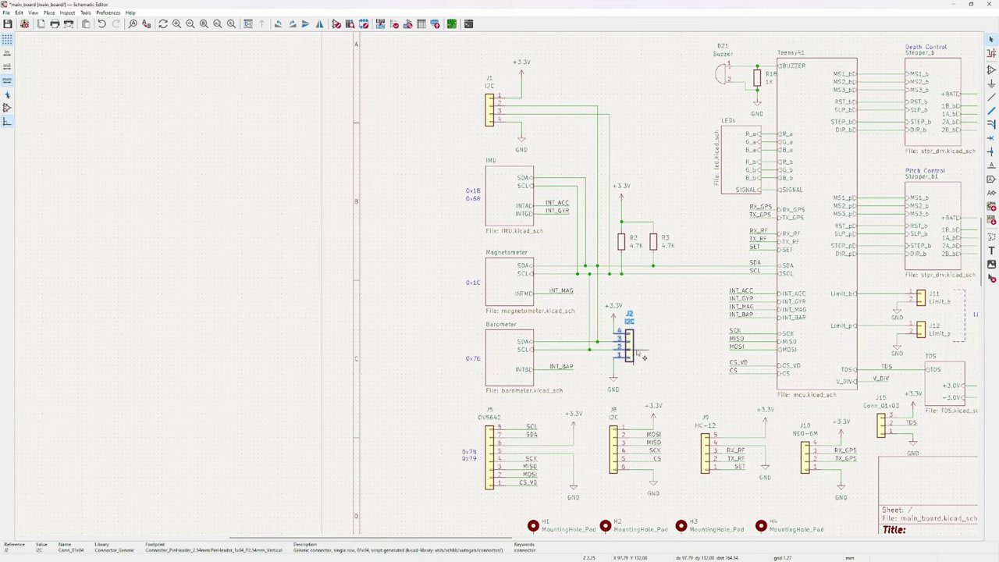
{"action": "left_click", "coordinate": [443, 472]}
{"action": "left_click", "coordinate": [469, 457]}
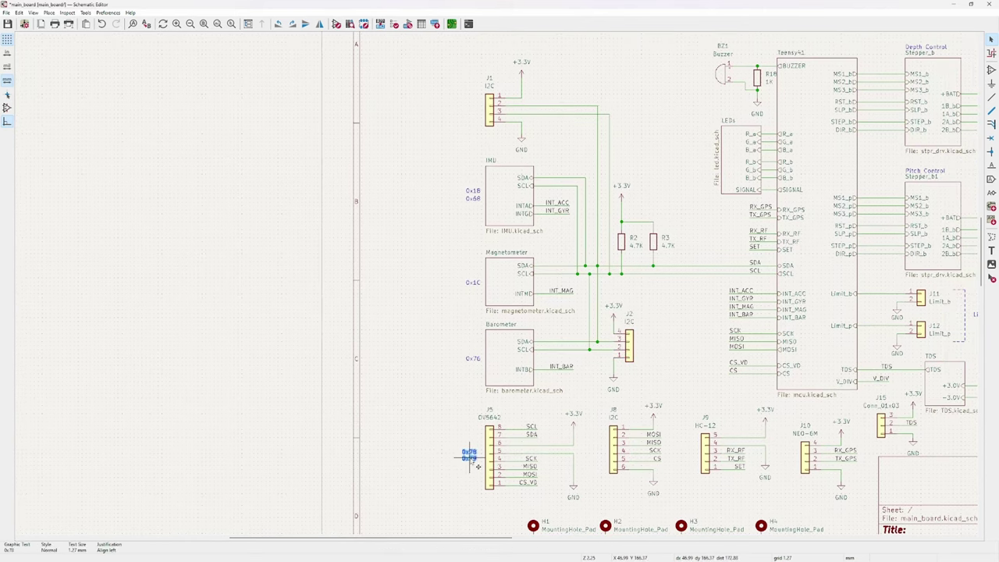
{"action": "left_click", "coordinate": [473, 359]}
{"action": "left_click", "coordinate": [473, 284]}
{"action": "left_click", "coordinate": [473, 200]}
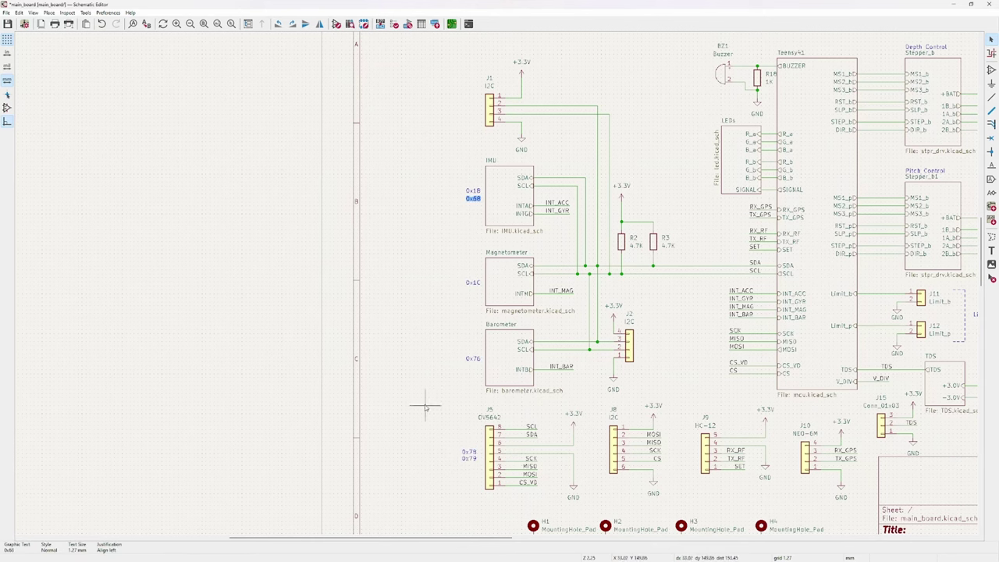
{"action": "left_click", "coordinate": [423, 406]}
Set the value of connector J8 to SPI and examine its MOSI, MISO, SCK and CS wiring
{"action": "left_click_drag", "start_coordinate": [561, 469], "coordinate": [434, 384]}
{"action": "scroll", "coordinate": [434, 411], "scroll_direction": "up", "scroll_amount": 3}
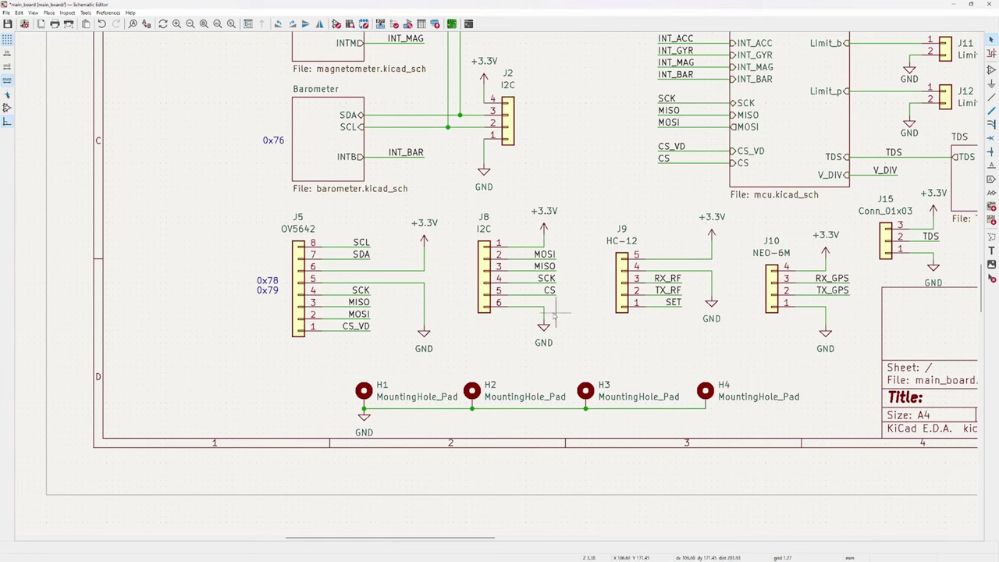
{"action": "double_click", "coordinate": [484, 228]}
{"action": "type", "text": "SPI"}
{"action": "key", "text": "Return"}
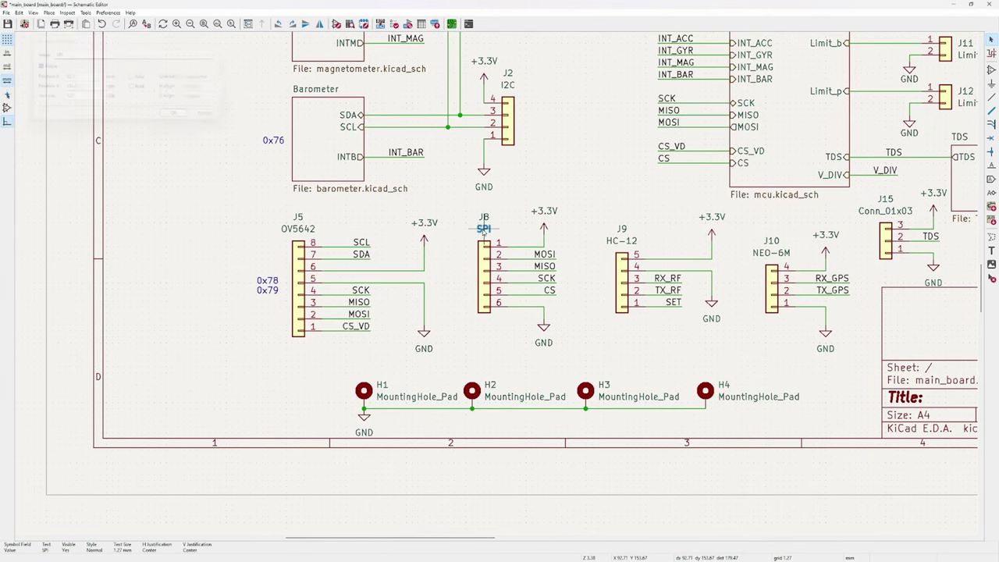
{"action": "left_click", "coordinate": [552, 279]}
{"action": "left_click_drag", "start_coordinate": [466, 200], "coordinate": [566, 344]}
{"action": "left_click", "coordinate": [568, 347]}
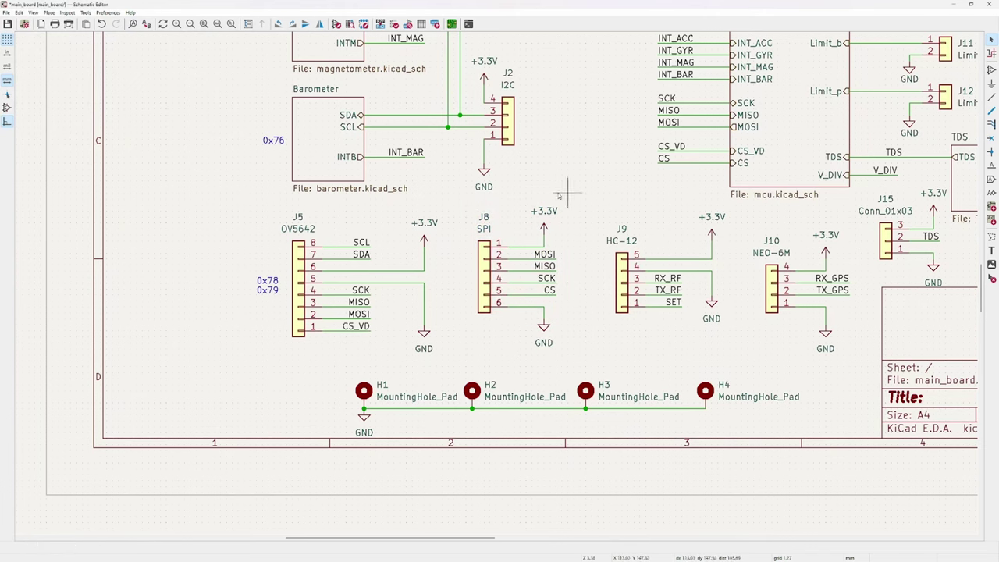
Examine the HC-12 radio connector J9 with its RX_RF, TX_RF and SET lines and power connections
{"action": "scroll", "coordinate": [622, 272], "scroll_direction": "up", "scroll_amount": 1}
{"action": "left_click_drag", "start_coordinate": [497, 286], "coordinate": [314, 309]}
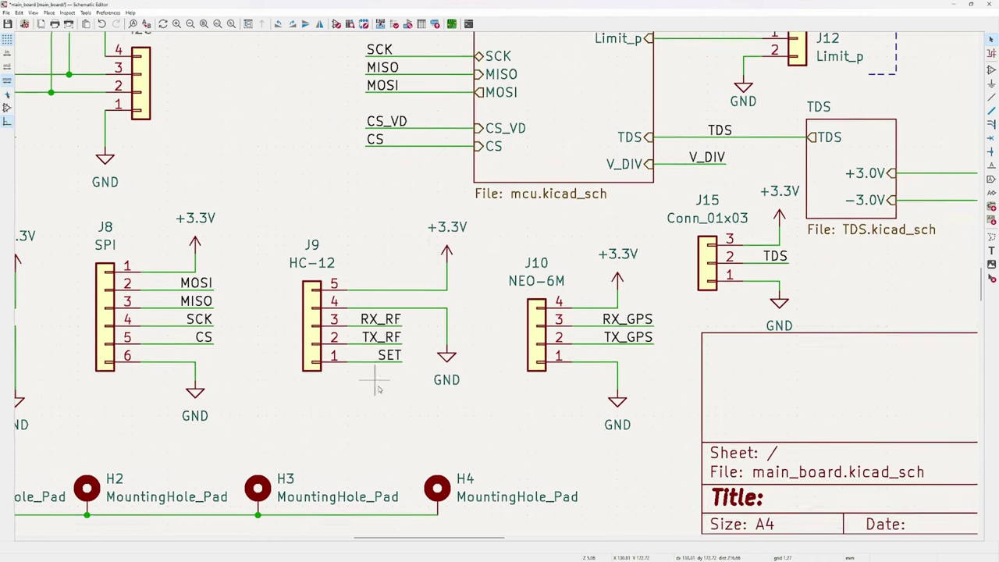
{"action": "scroll", "coordinate": [380, 372], "scroll_direction": "up", "scroll_amount": 1}
{"action": "left_click", "coordinate": [320, 286]}
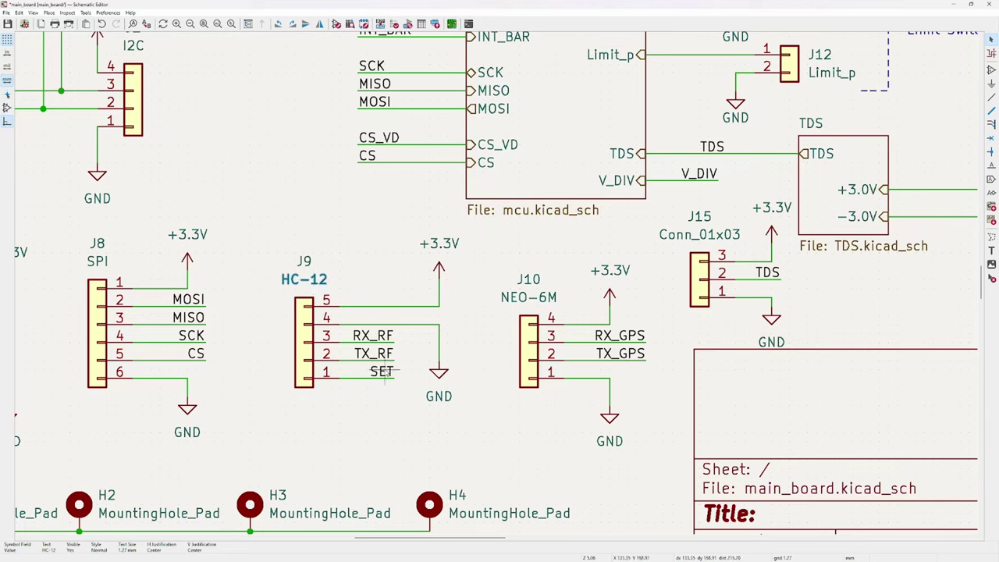
{"action": "left_click", "coordinate": [384, 422]}
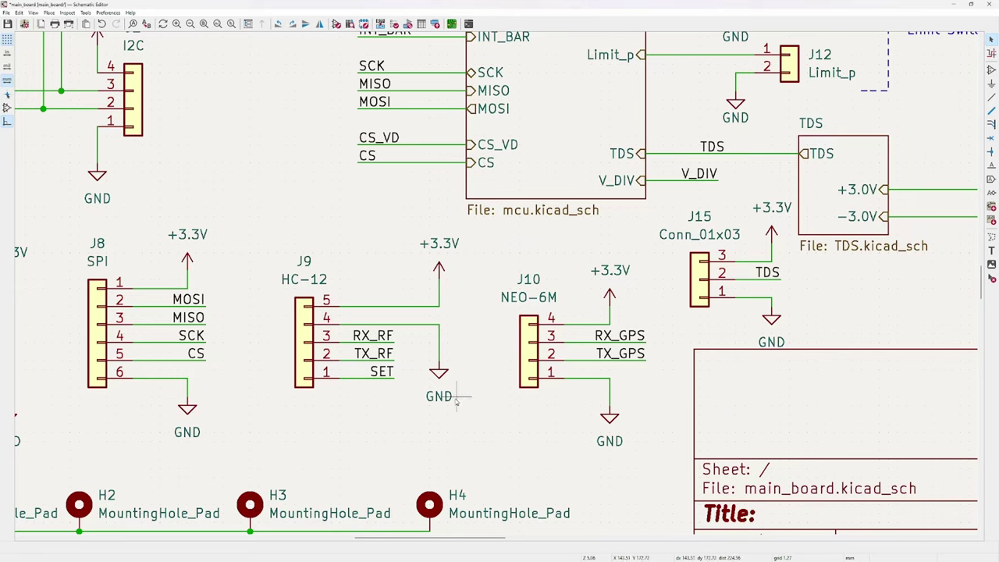
{"action": "left_click", "coordinate": [297, 285]}
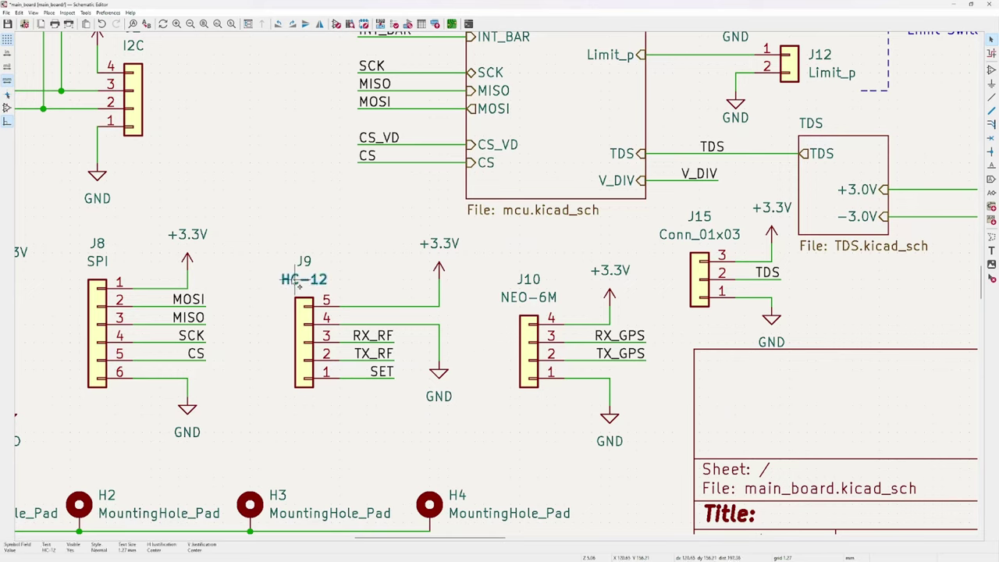
{"action": "left_click", "coordinate": [286, 301]}
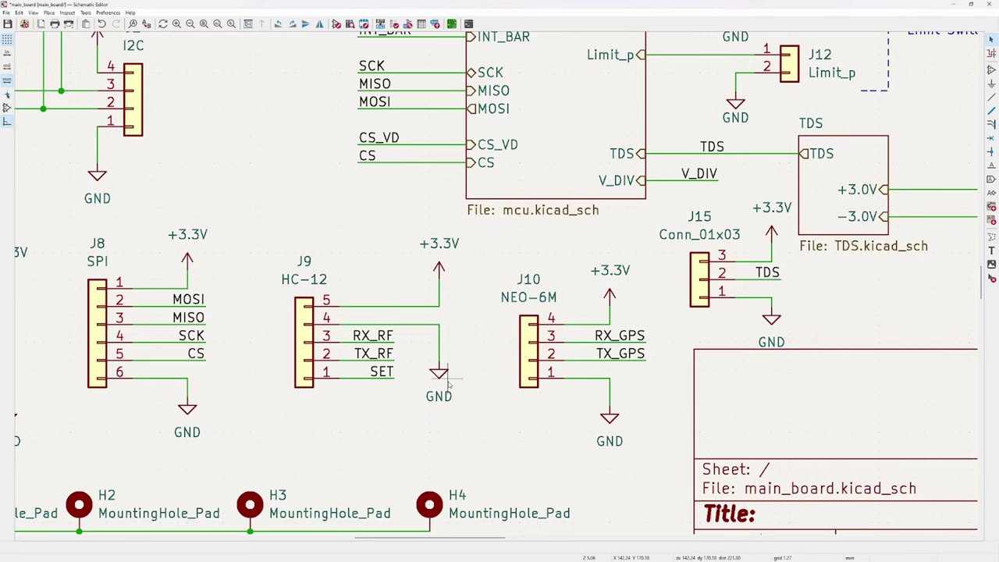
Examine the NEO-6M GPS connector J10 with its RX_GPS and TX_GPS lines and power connections
{"action": "left_click_drag", "start_coordinate": [511, 396], "coordinate": [496, 408]}
{"action": "left_click_drag", "start_coordinate": [527, 289], "coordinate": [613, 434]}
{"action": "left_click", "coordinate": [506, 355]}
{"action": "left_click", "coordinate": [492, 352]}
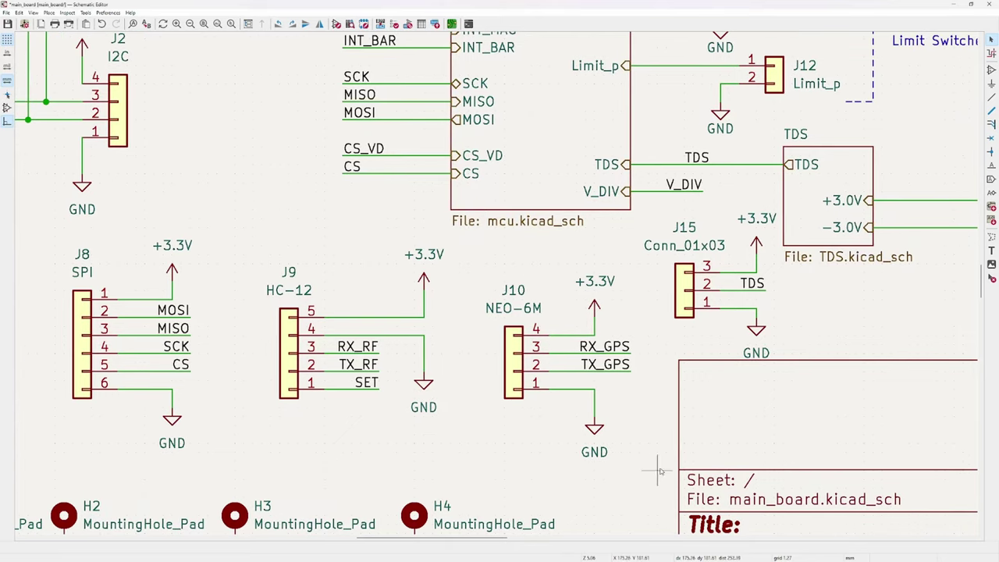
{"action": "left_click_drag", "start_coordinate": [647, 471], "coordinate": [521, 321]}
{"action": "left_click", "coordinate": [576, 424]}
{"action": "scroll", "coordinate": [548, 417], "scroll_direction": "up", "scroll_amount": 1}
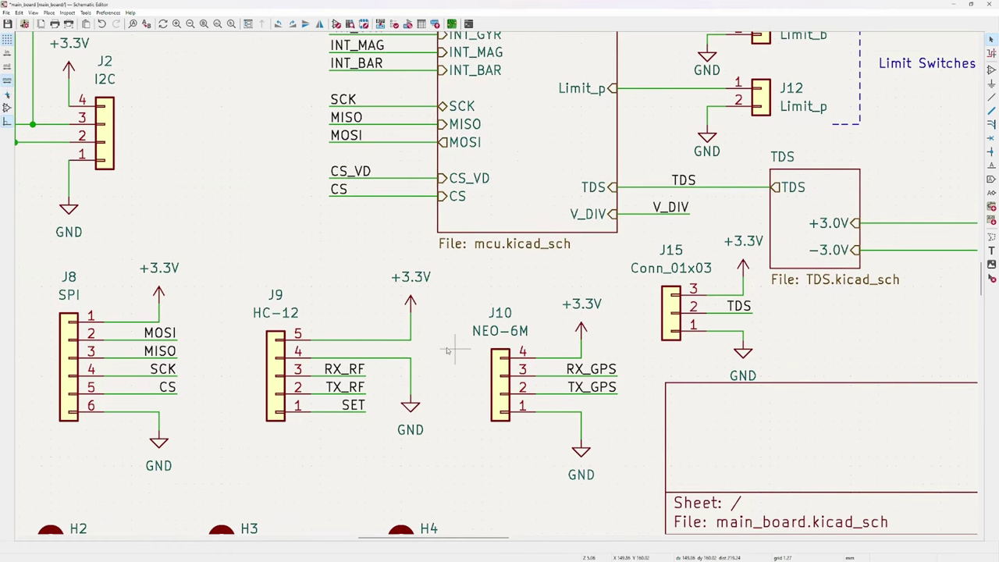
Examine the TDS sheet with connector J15, the limit switch connectors J11 and J12, and the Power sheet's connections
{"action": "scroll", "coordinate": [383, 443], "scroll_direction": "down", "scroll_amount": 2}
{"action": "left_click_drag", "start_coordinate": [563, 235], "coordinate": [497, 290]}
{"action": "left_click_drag", "start_coordinate": [709, 263], "coordinate": [620, 349]}
{"action": "scroll", "coordinate": [581, 327], "scroll_direction": "up", "scroll_amount": 1}
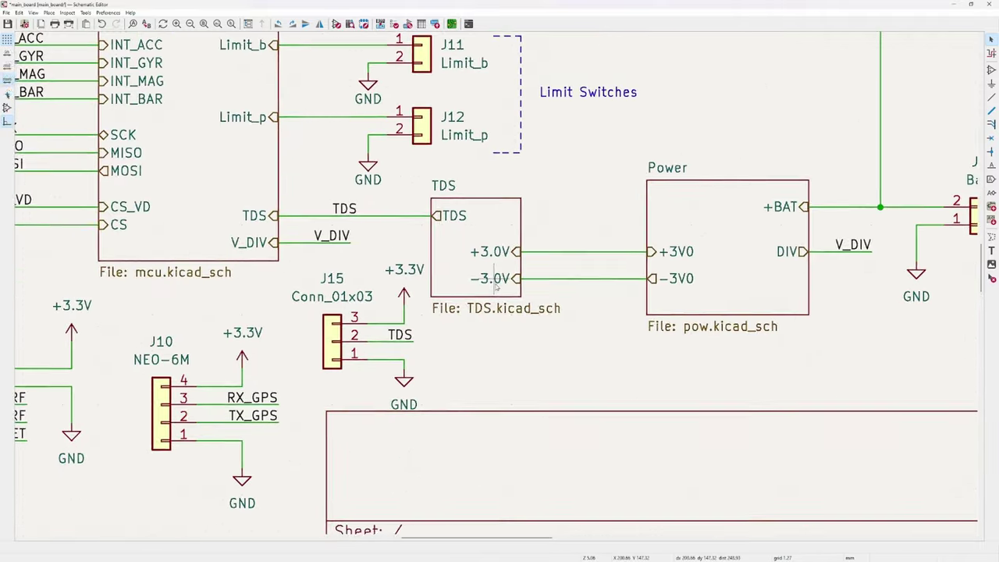
{"action": "left_click_drag", "start_coordinate": [495, 286], "coordinate": [484, 337]}
{"action": "scroll", "coordinate": [489, 185], "scroll_direction": "down", "scroll_amount": 1}
{"action": "scroll", "coordinate": [484, 336], "scroll_direction": "up", "scroll_amount": 3}
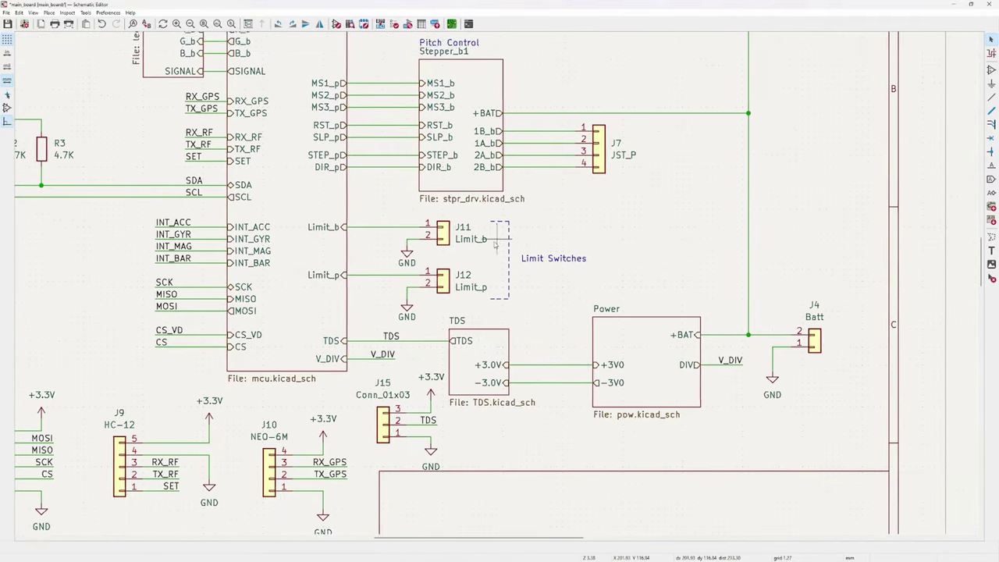
{"action": "scroll", "coordinate": [484, 335], "scroll_direction": "right", "scroll_amount": 3}
{"action": "scroll", "coordinate": [468, 313], "scroll_direction": "down", "scroll_amount": 2}
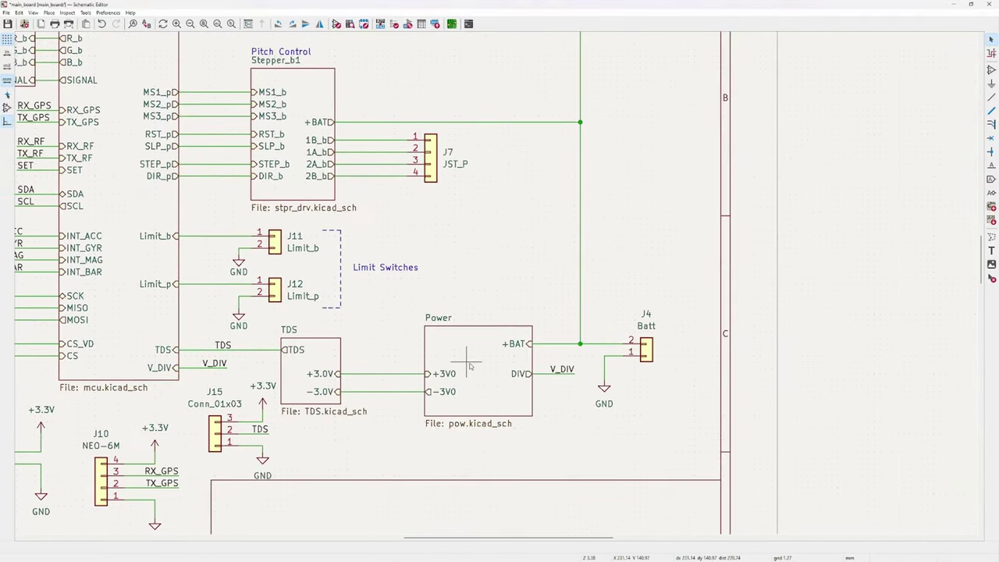
Open the Power subsheet and examine the LDO 5V regulator circuit and its input and output capacitors
{"action": "double_click", "coordinate": [476, 361]}
{"action": "left_click", "coordinate": [508, 357]}
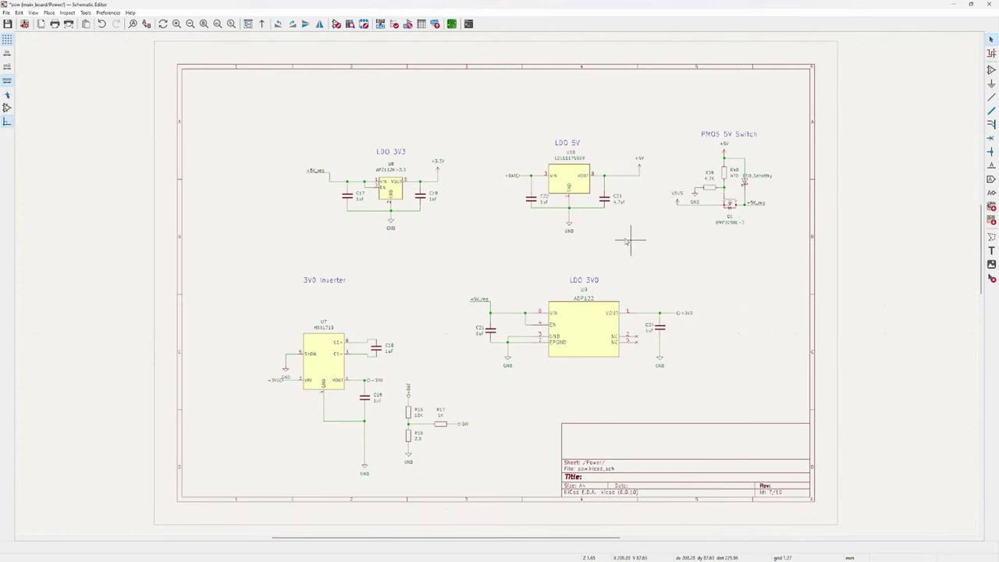
{"action": "scroll", "coordinate": [569, 206], "scroll_direction": "up", "scroll_amount": 1}
{"action": "key", "text": "w"}
{"action": "left_click", "coordinate": [494, 273]}
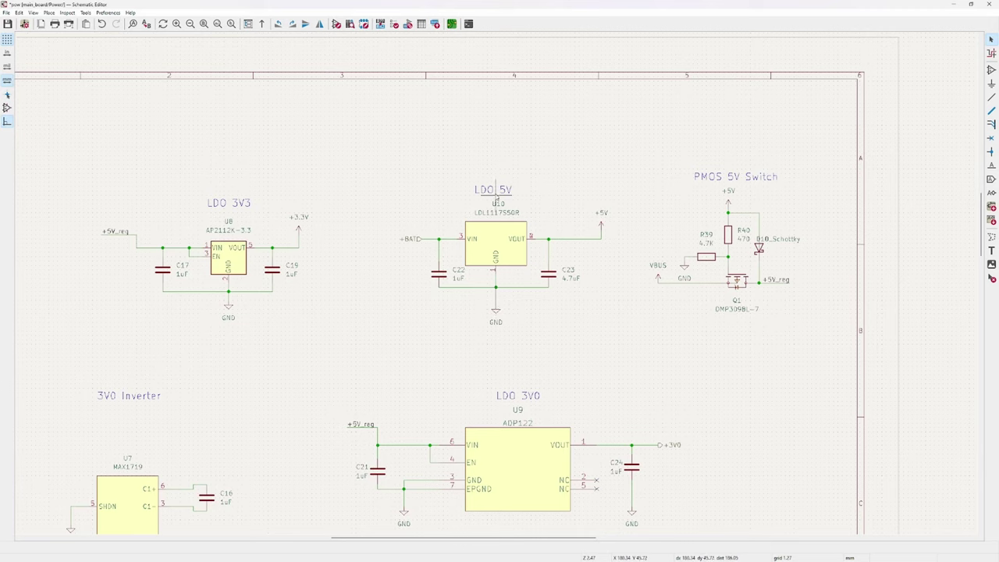
{"action": "left_click", "coordinate": [500, 244]}
{"action": "left_click", "coordinate": [592, 322]}
{"action": "scroll", "coordinate": [624, 412], "scroll_direction": "down", "scroll_amount": 2}
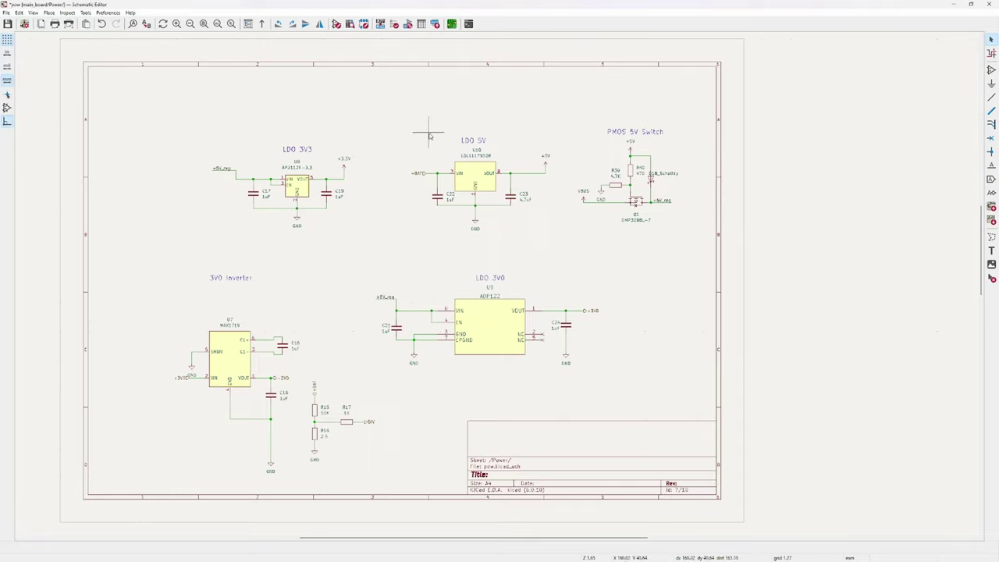
Examine the LDO 5V regulator circuit alongside the LDO 3V3 regulator circuit on the Power sheet
{"action": "left_click_drag", "start_coordinate": [406, 127], "coordinate": [551, 235]}
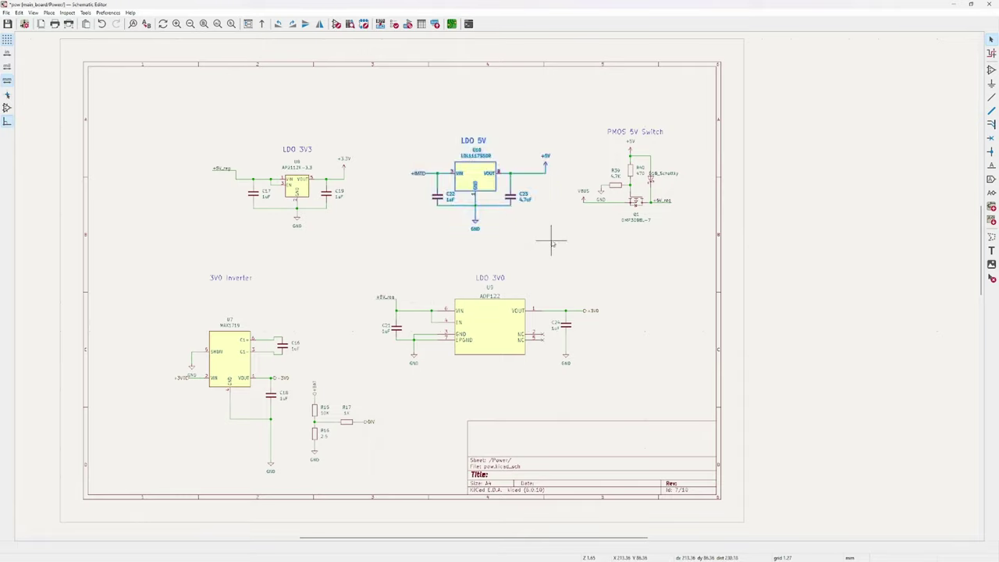
{"action": "left_click", "coordinate": [551, 245]}
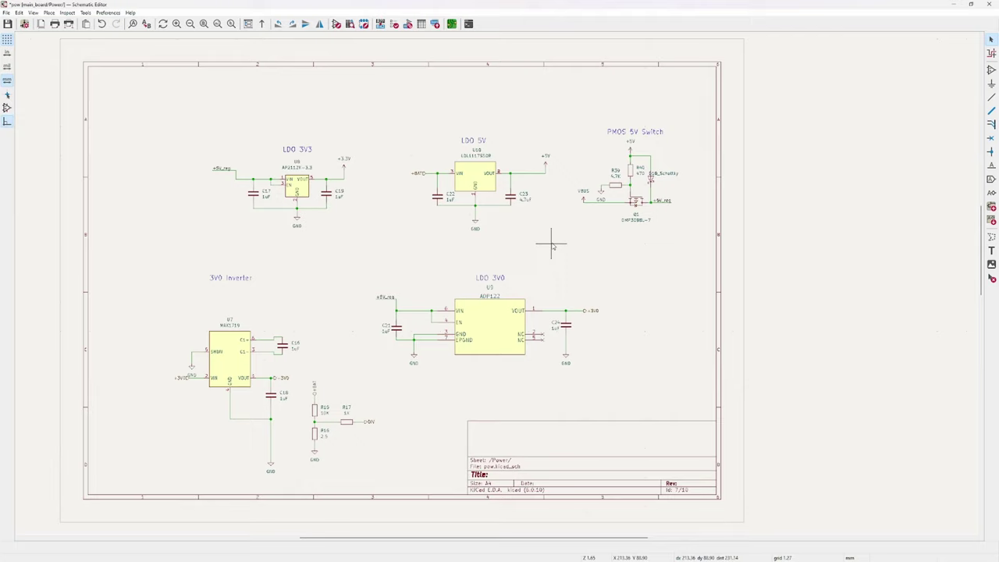
{"action": "left_click_drag", "start_coordinate": [551, 245], "coordinate": [403, 138]}
{"action": "left_click", "coordinate": [547, 232]}
{"action": "left_click_drag", "start_coordinate": [189, 130], "coordinate": [352, 231]}
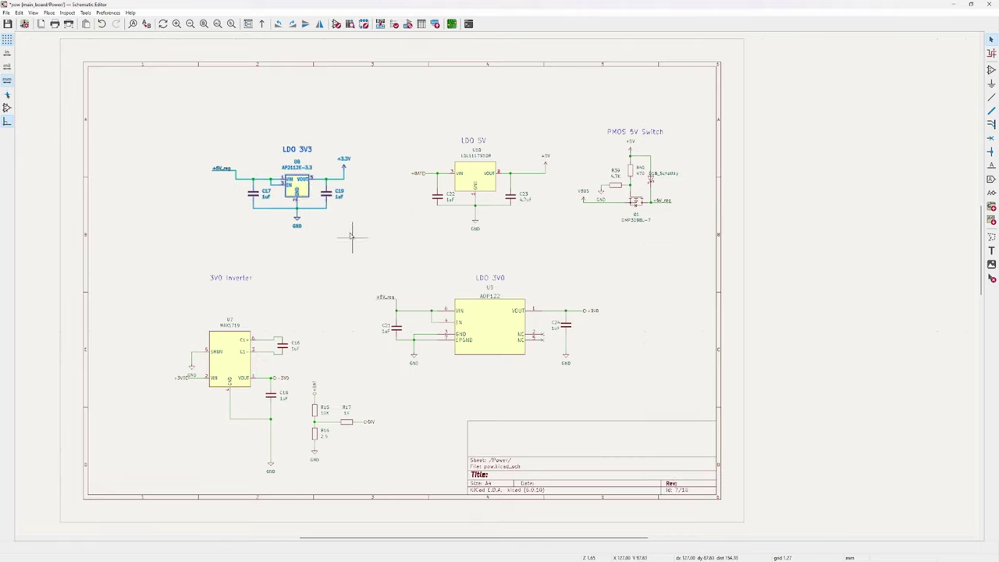
{"action": "key", "text": "Escape"}
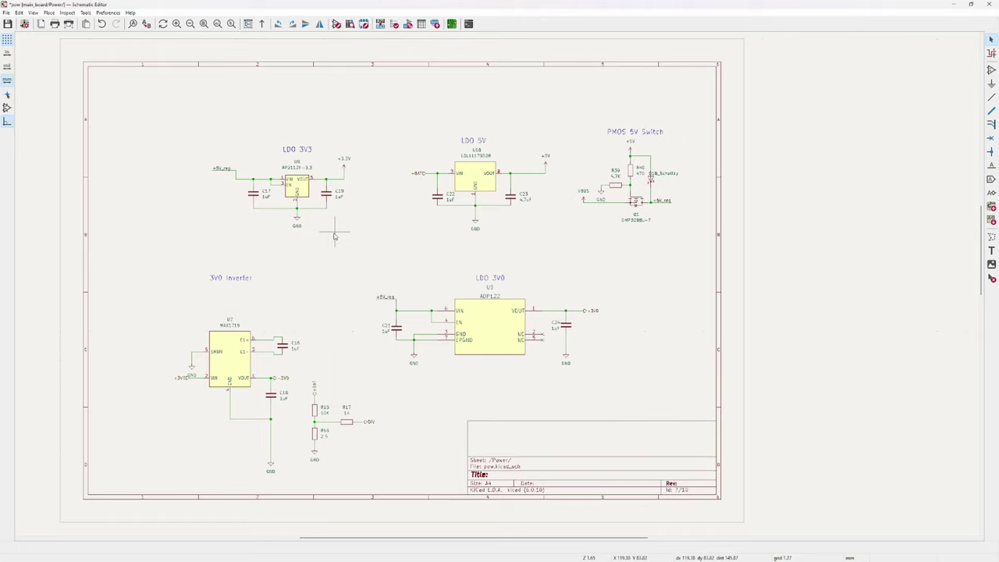
{"action": "left_click_drag", "start_coordinate": [394, 122], "coordinate": [564, 257]}
{"action": "key", "text": "Escape"}
Examine the ADP122 LDO 3V0 circuit and its relation to the 3V0 inverter
{"action": "left_click_drag", "start_coordinate": [358, 265], "coordinate": [607, 370]}
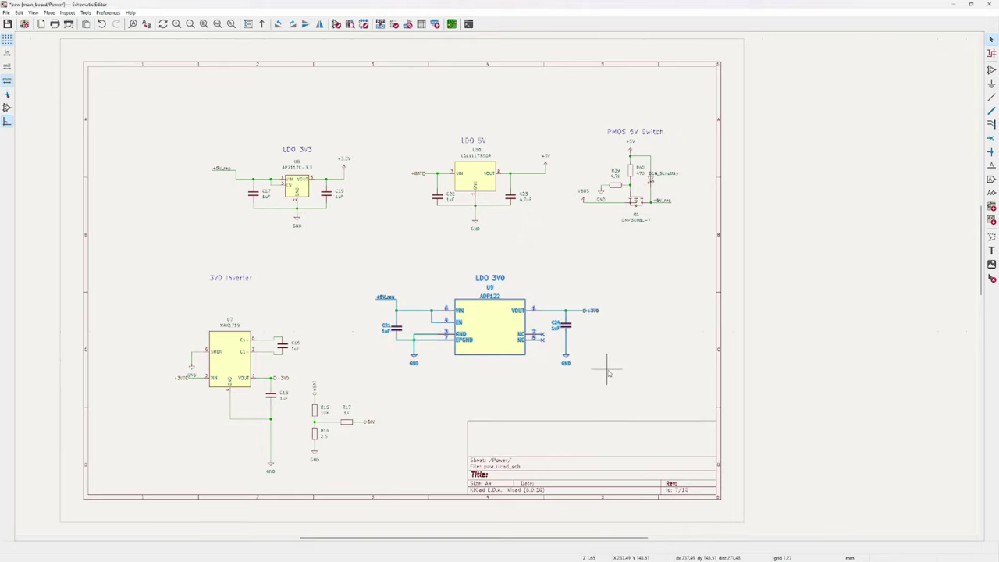
{"action": "key", "text": "Escape"}
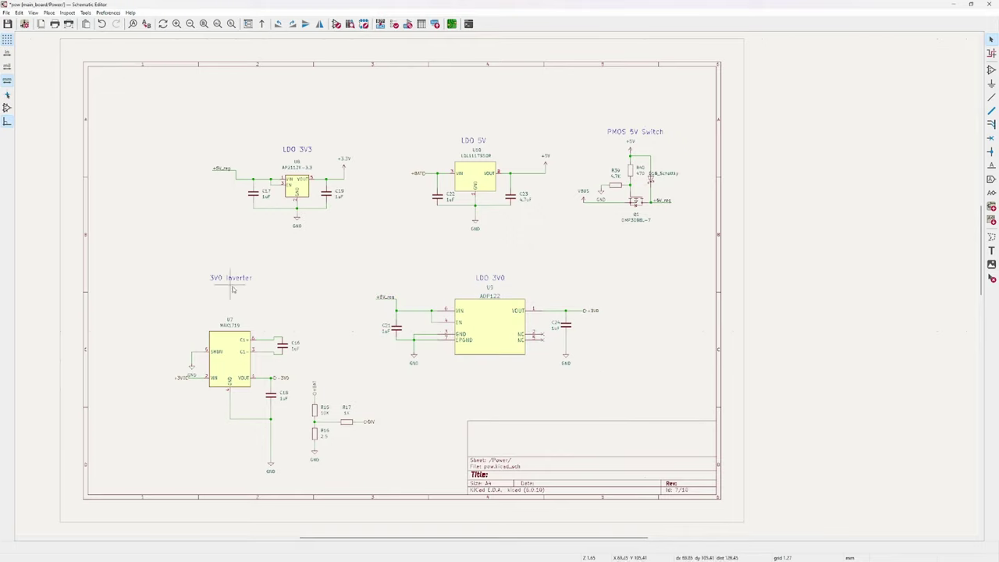
{"action": "left_click", "coordinate": [492, 279]}
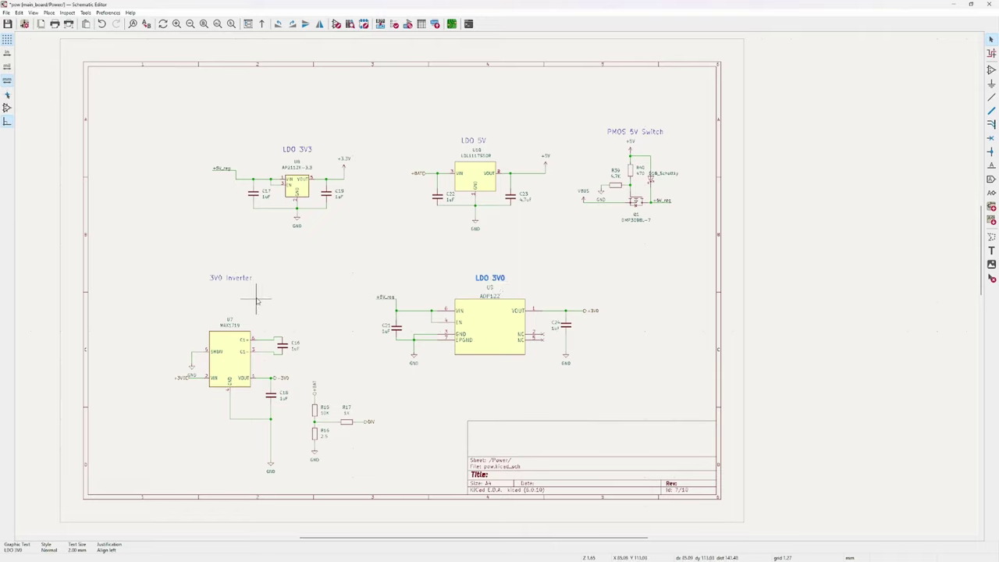
{"action": "left_click", "coordinate": [363, 378]}
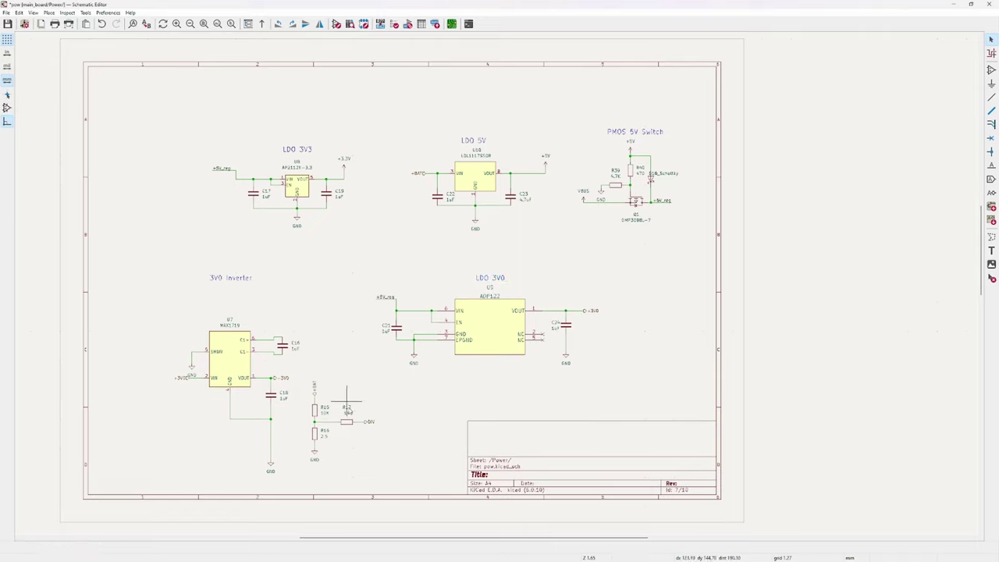
{"action": "left_click", "coordinate": [233, 364]}
{"action": "left_click", "coordinate": [320, 363]}
{"action": "left_click", "coordinate": [472, 320]}
{"action": "left_click", "coordinate": [429, 256]}
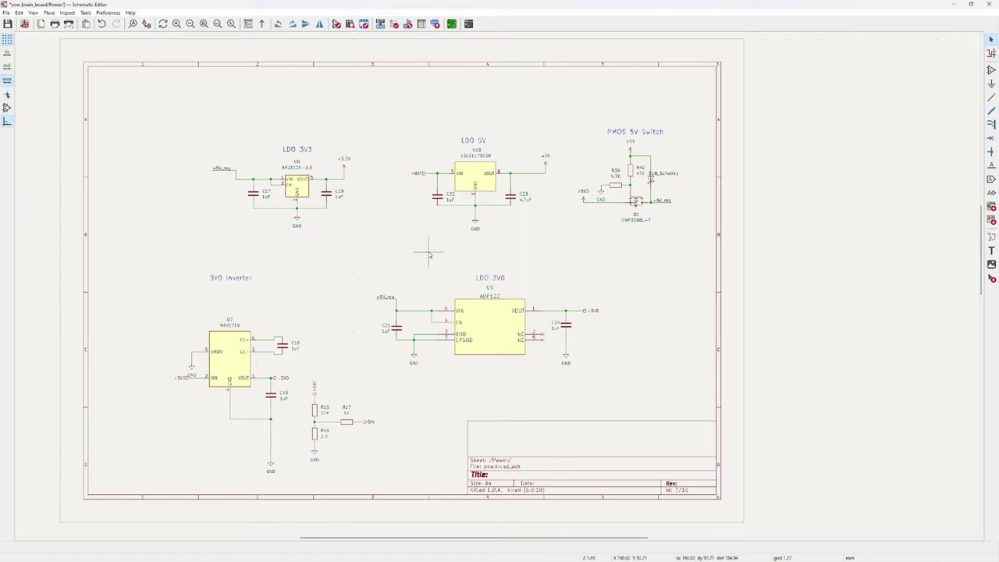
Examine the 3V0 inverter U7 and the resistor divider made of R15, R16 and R17
{"action": "left_click", "coordinate": [234, 357]}
{"action": "left_click", "coordinate": [314, 360]}
{"action": "left_click_drag", "start_coordinate": [395, 465], "coordinate": [300, 388]}
{"action": "left_click", "coordinate": [379, 424]}
Return to the root sheet, open the TDS subsheet and examine its probe circuit up to the TDS output label
{"action": "key", "text": "alt+BackSpace"}
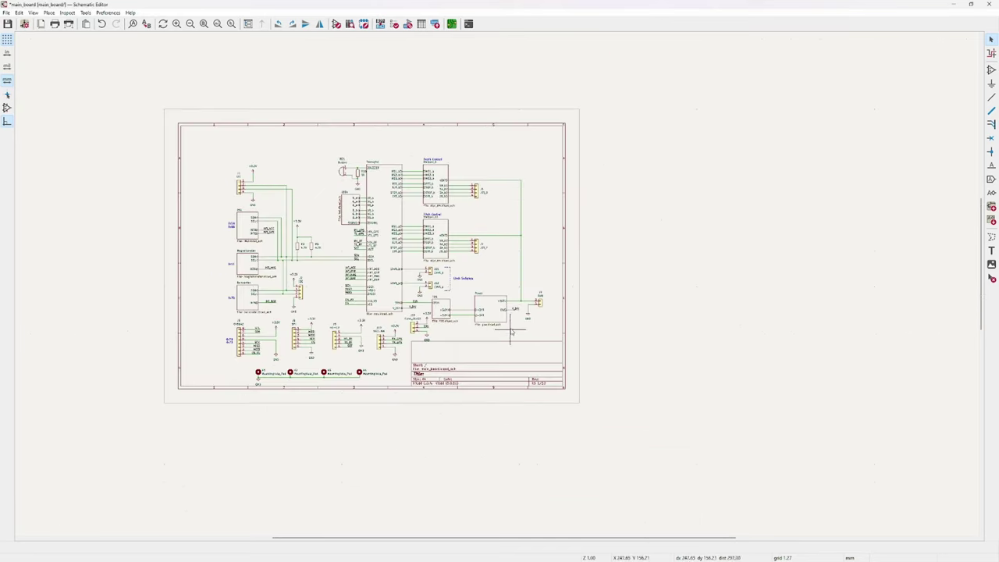
{"action": "scroll", "coordinate": [507, 336], "scroll_direction": "up", "scroll_amount": 3}
{"action": "left_click", "coordinate": [373, 271]}
{"action": "double_click", "coordinate": [372, 270]}
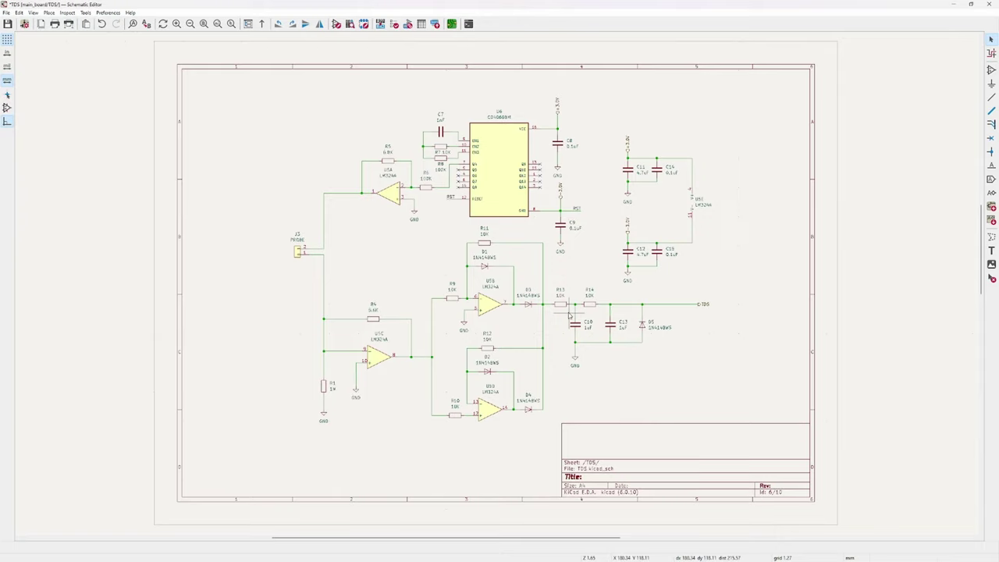
{"action": "key", "text": "m"}
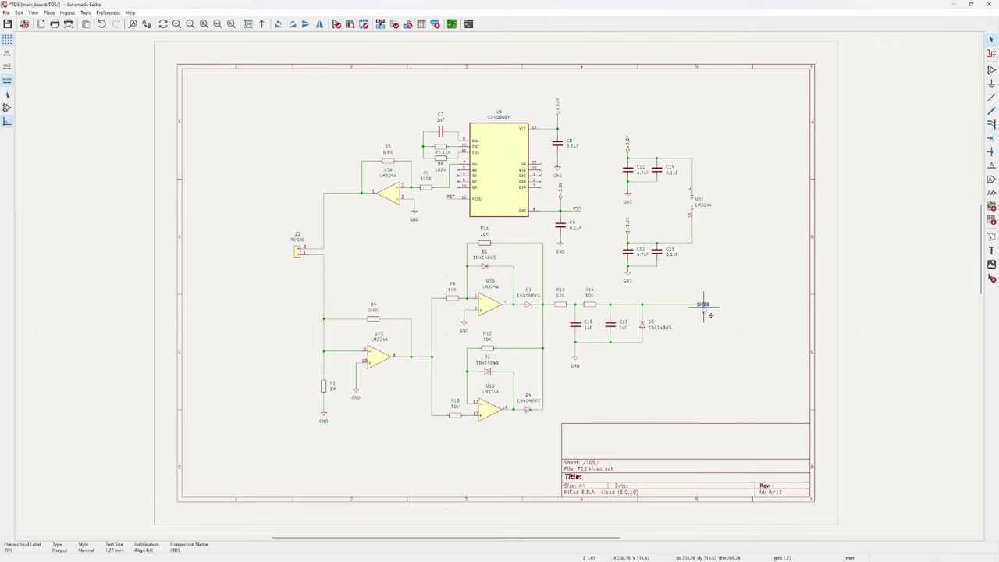
Return to the root sheet and examine connector J15 with its TDS, +3.3V and GND lines
{"action": "key", "text": "alt+BackSpace"}
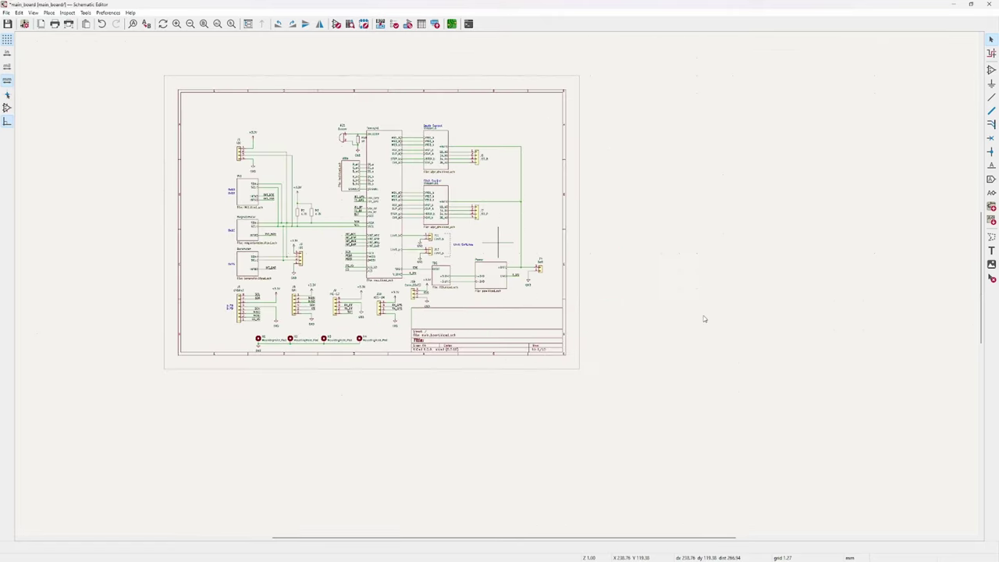
{"action": "scroll", "coordinate": [441, 154], "scroll_direction": "up", "scroll_amount": 5}
{"action": "left_click_drag", "start_coordinate": [441, 154], "coordinate": [617, 323]}
{"action": "left_click", "coordinate": [618, 322]}
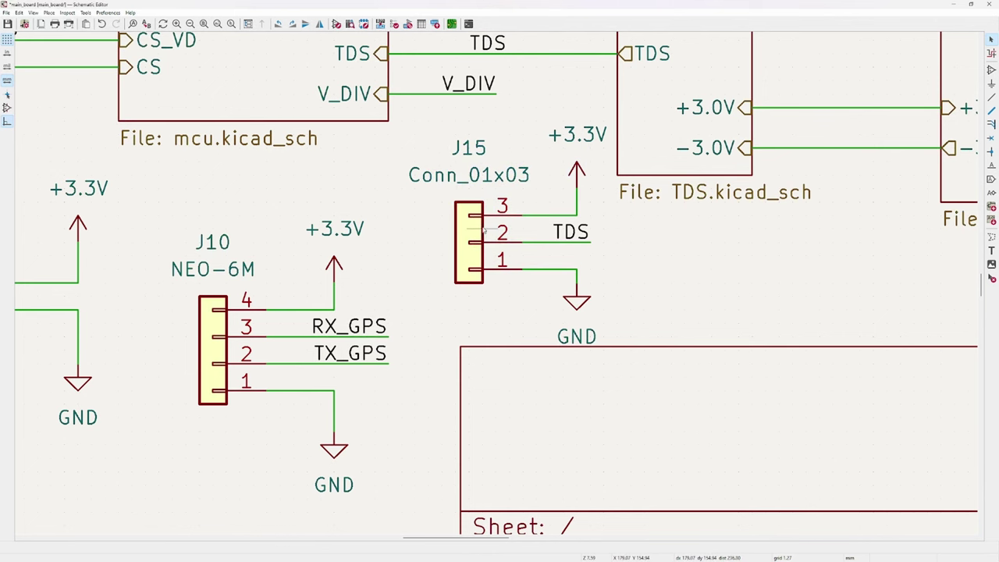
{"action": "scroll", "coordinate": [606, 268], "scroll_direction": "down", "scroll_amount": 3}
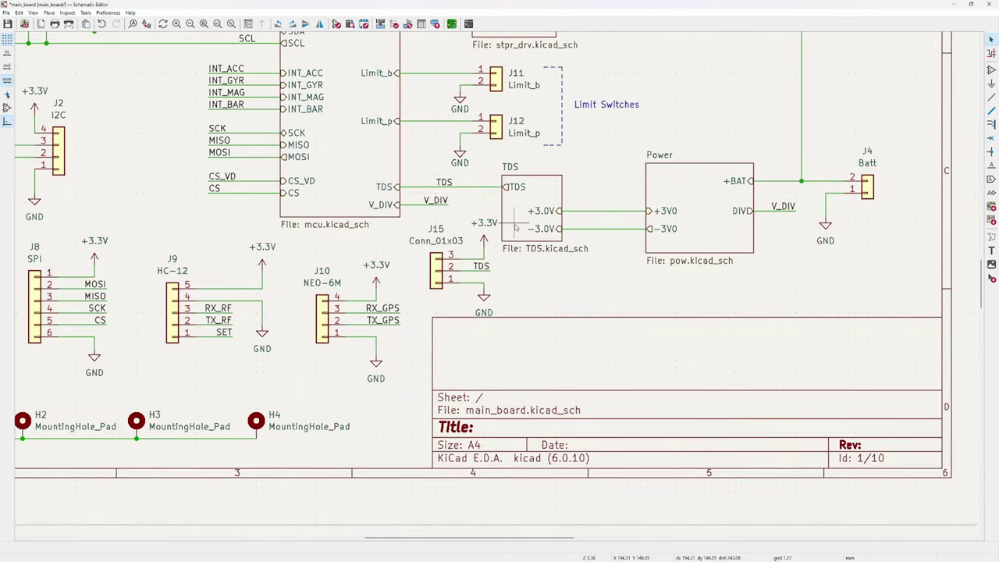
Reopen the TDS subsheet for another look at its circuit and return to the root sheet
{"action": "left_click", "coordinate": [515, 227]}
{"action": "double_click", "coordinate": [515, 227]}
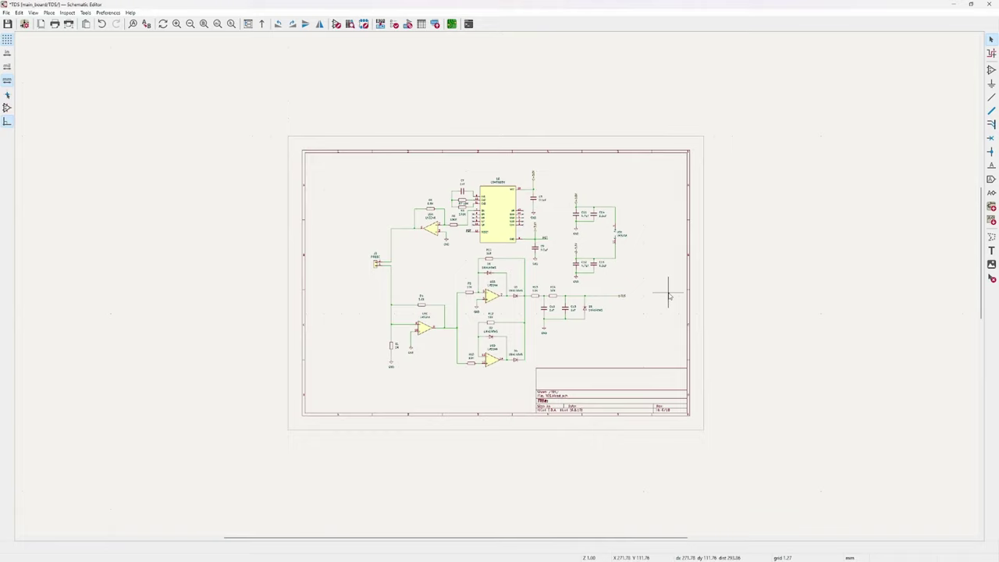
{"action": "key", "text": "alt+BackSpace"}
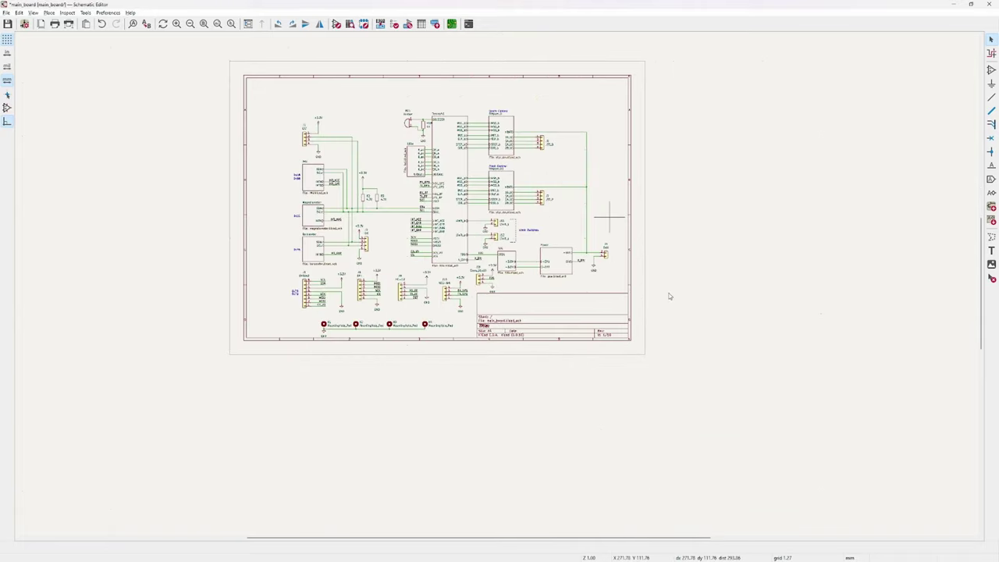
Examine the Depth Control and Pitch Control stepper sheets with their connectors J6 and J7 on the root sheet
{"action": "left_click_drag", "start_coordinate": [516, 249], "coordinate": [509, 314]}
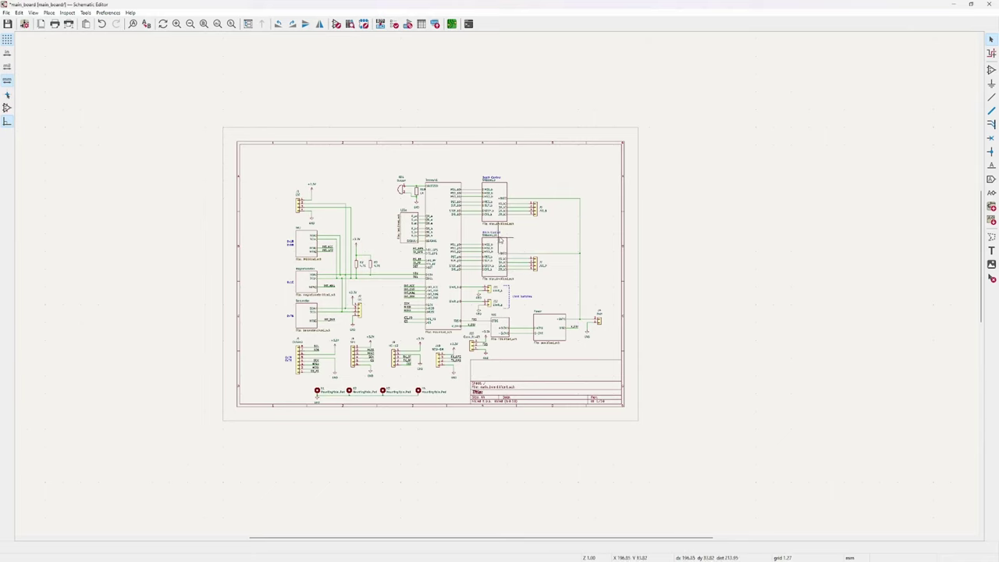
{"action": "left_click_drag", "start_coordinate": [473, 163], "coordinate": [536, 313]}
{"action": "left_click", "coordinate": [550, 304]}
{"action": "scroll", "coordinate": [534, 310], "scroll_direction": "up", "scroll_amount": 4}
{"action": "scroll", "coordinate": [500, 297], "scroll_direction": "up", "scroll_amount": 4}
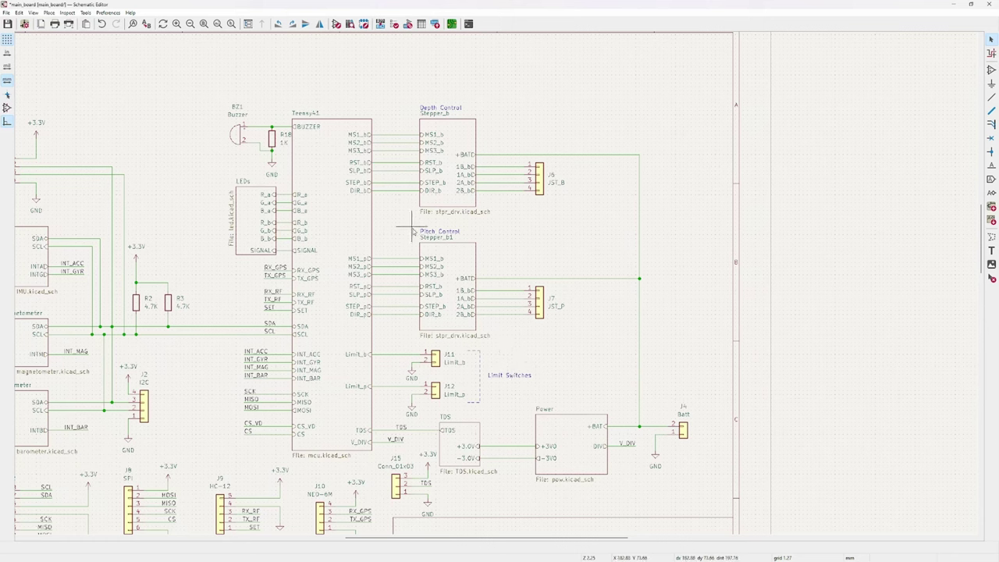
{"action": "left_click_drag", "start_coordinate": [415, 224], "coordinate": [582, 343]}
Open the Stepper_b1 subsheet and the Stepper_b subsheet in turn and examine the A4988SETTR-T driver circuit
{"action": "double_click", "coordinate": [457, 253]}
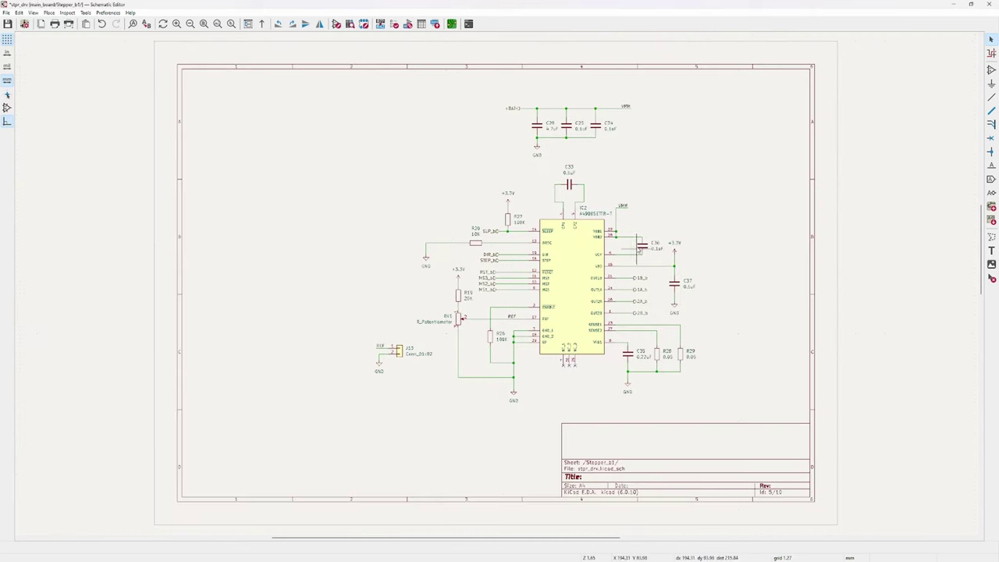
{"action": "key", "text": "alt+BackSpace"}
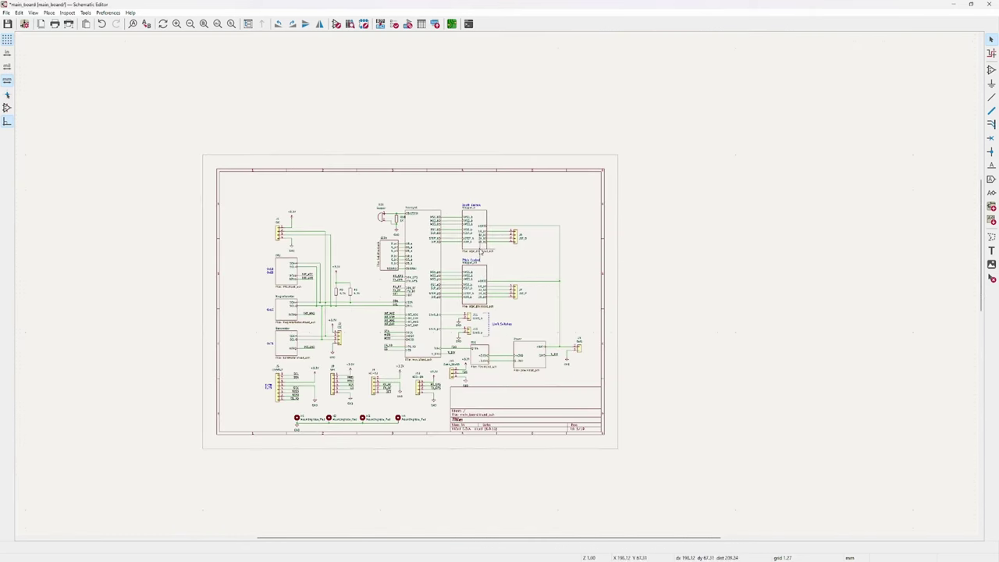
{"action": "double_click", "coordinate": [477, 234]}
{"action": "scroll", "coordinate": [496, 288], "scroll_direction": "up", "scroll_amount": 3}
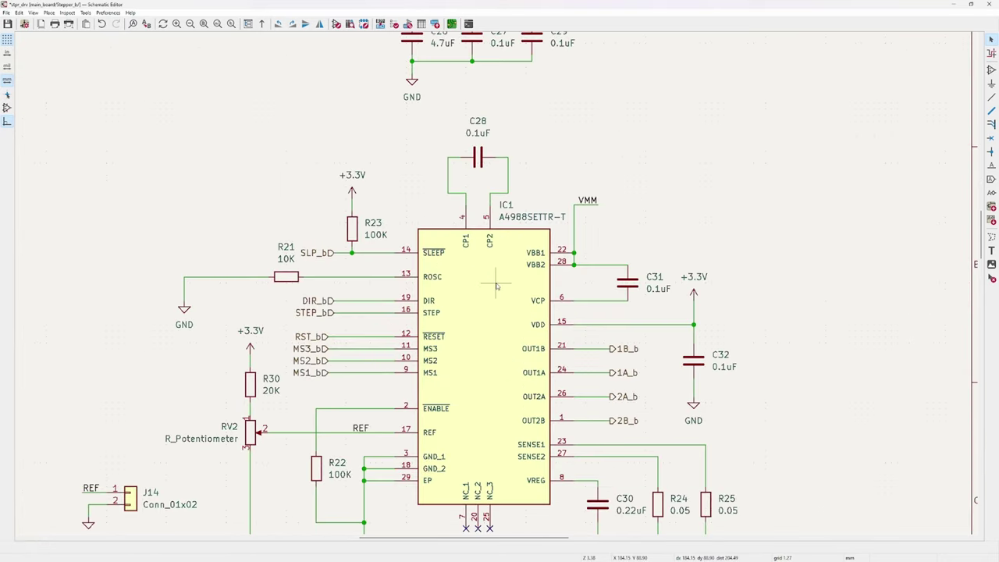
{"action": "scroll", "coordinate": [482, 320], "scroll_direction": "up", "scroll_amount": 2}
{"action": "scroll", "coordinate": [519, 226], "scroll_direction": "down", "scroll_amount": 2}
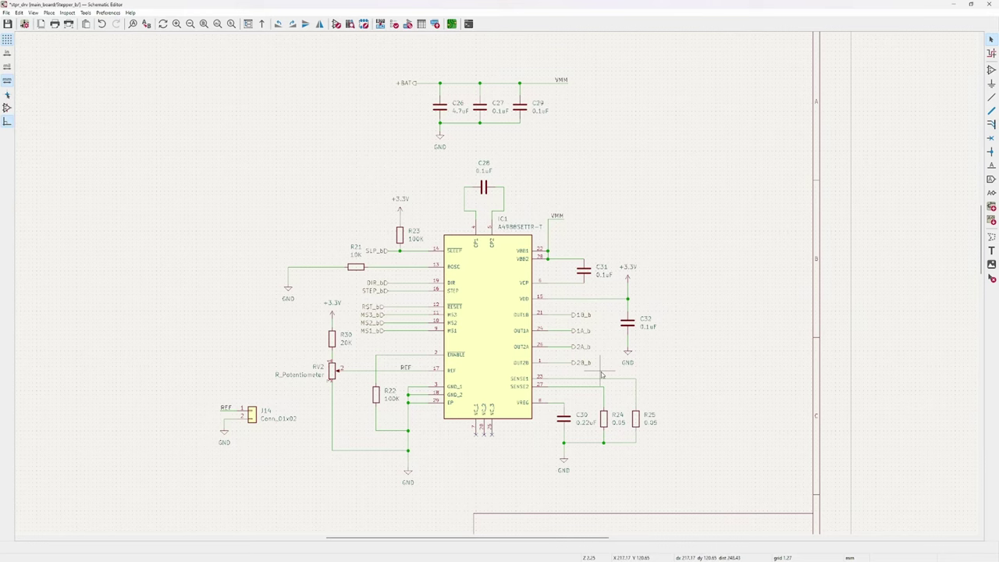
Examine the SLP_b input with pull-up R23 and the part number of stepper driver IC1
{"action": "scroll", "coordinate": [377, 271], "scroll_direction": "up", "scroll_amount": 2}
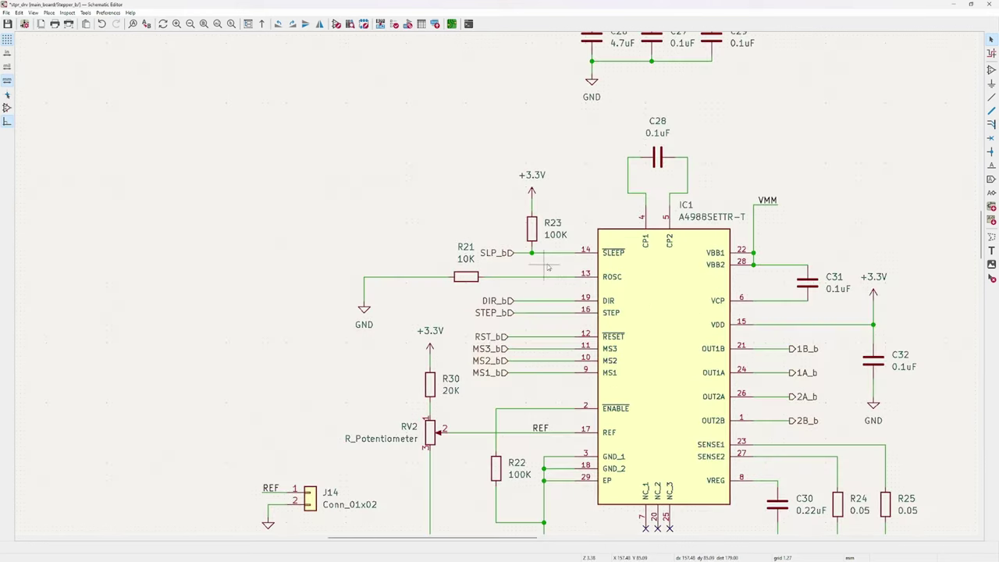
{"action": "left_click_drag", "start_coordinate": [490, 243], "coordinate": [515, 266]}
{"action": "scroll", "coordinate": [718, 343], "scroll_direction": "down", "scroll_amount": 1}
{"action": "left_click", "coordinate": [484, 199]}
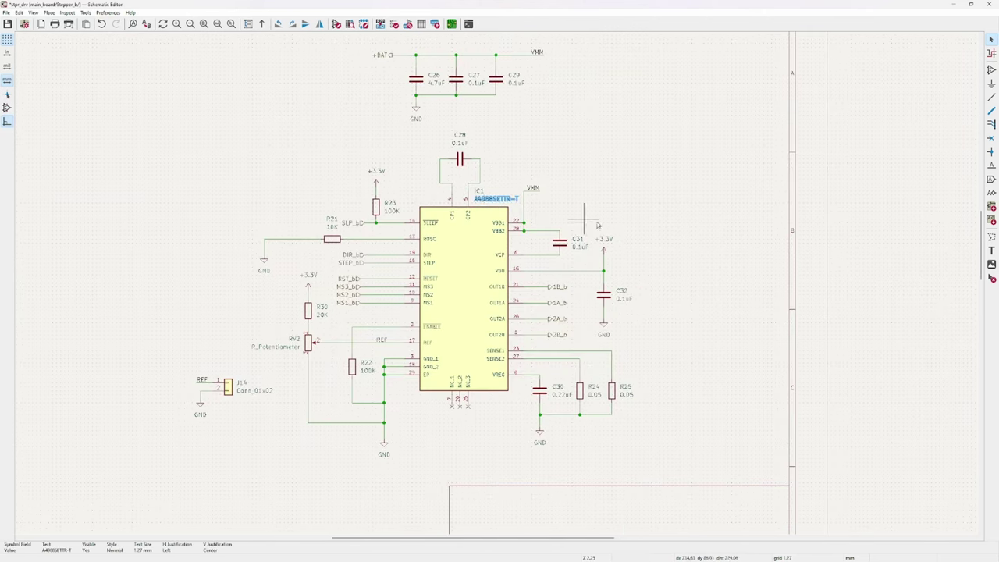
{"action": "left_click", "coordinate": [647, 235]}
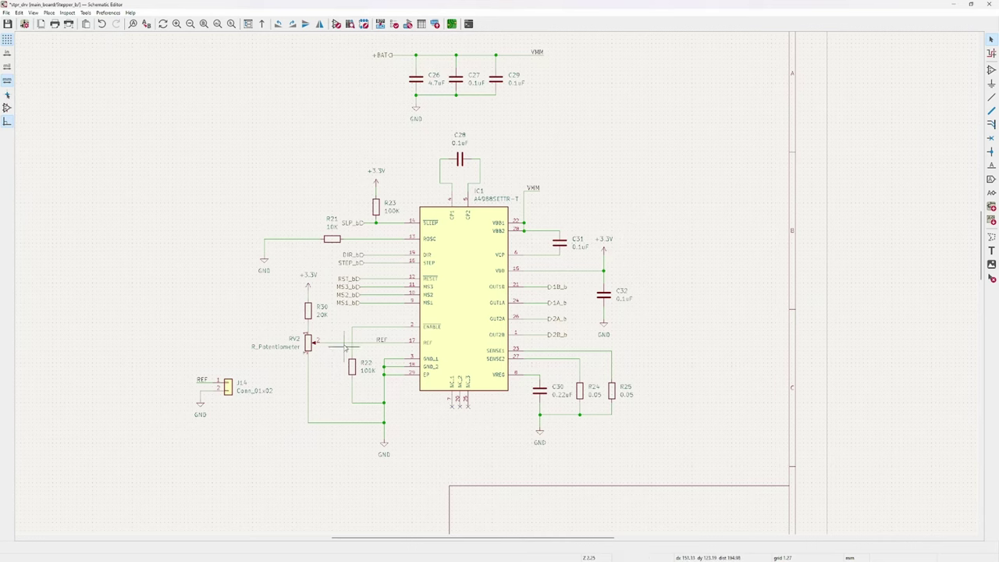
Examine the driver's REF circuit with R30, potentiometer RV2 and the two-pin connector J14
{"action": "left_click_drag", "start_coordinate": [351, 352], "coordinate": [583, 395]}
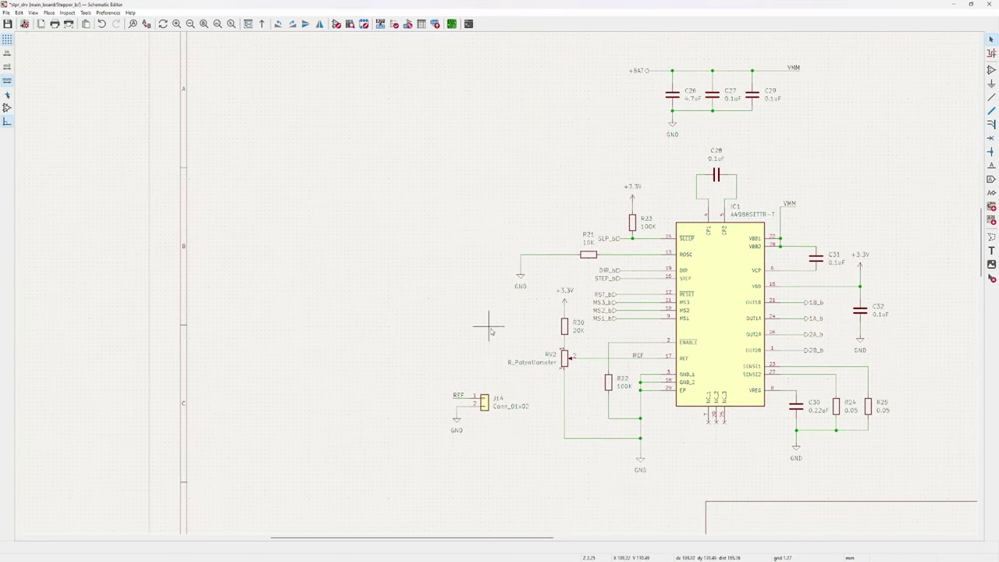
{"action": "scroll", "coordinate": [536, 403], "scroll_direction": "up", "scroll_amount": 1}
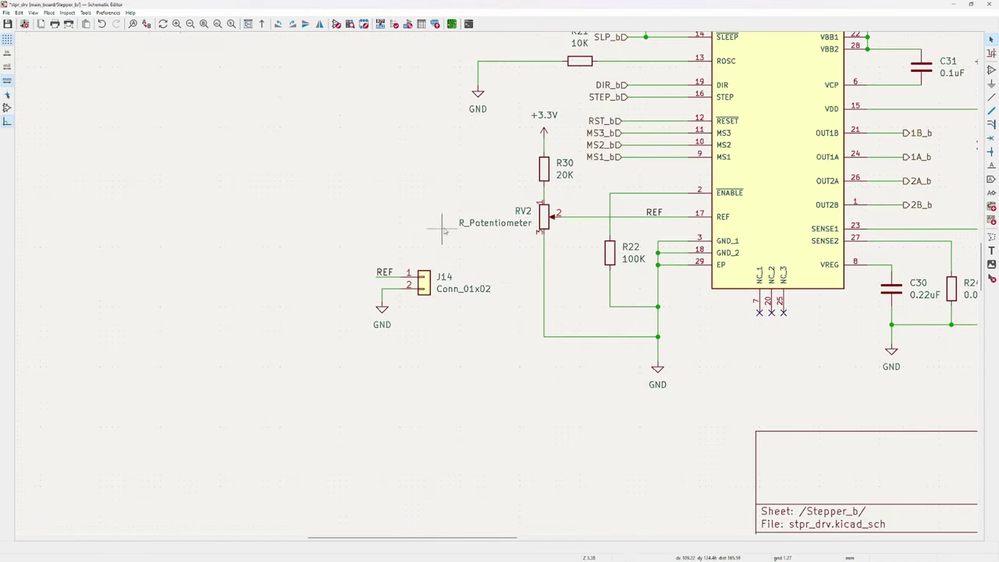
{"action": "left_click_drag", "start_coordinate": [446, 268], "coordinate": [453, 302]}
{"action": "scroll", "coordinate": [452, 301], "scroll_direction": "up", "scroll_amount": 2}
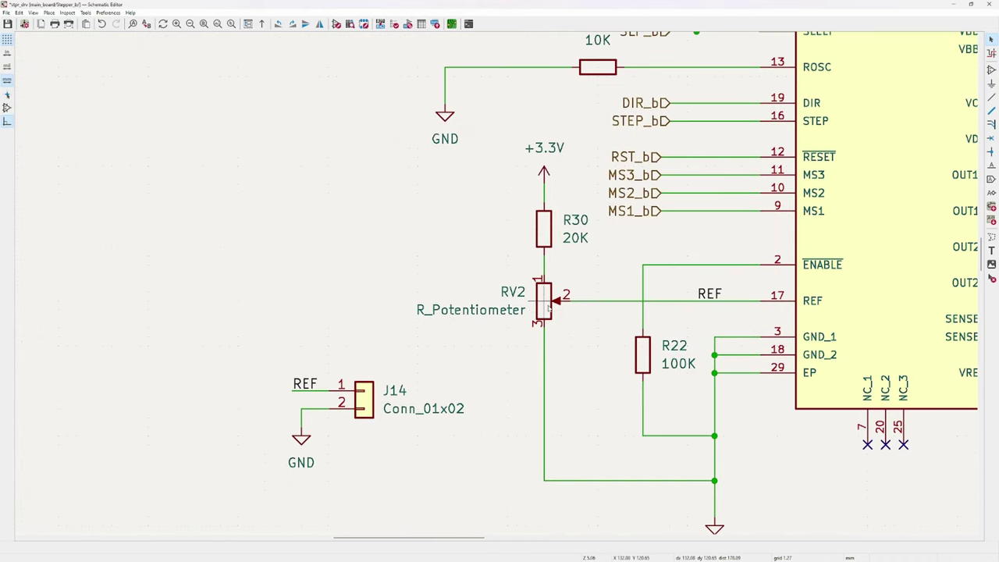
{"action": "left_click", "coordinate": [467, 328]}
{"action": "left_click", "coordinate": [474, 351]}
{"action": "left_click_drag", "start_coordinate": [262, 364], "coordinate": [461, 484]}
{"action": "left_click", "coordinate": [435, 478]}
Inspect the component details of potentiometer RV2 and of the REF measuring connector J14
{"action": "left_click", "coordinate": [557, 312]}
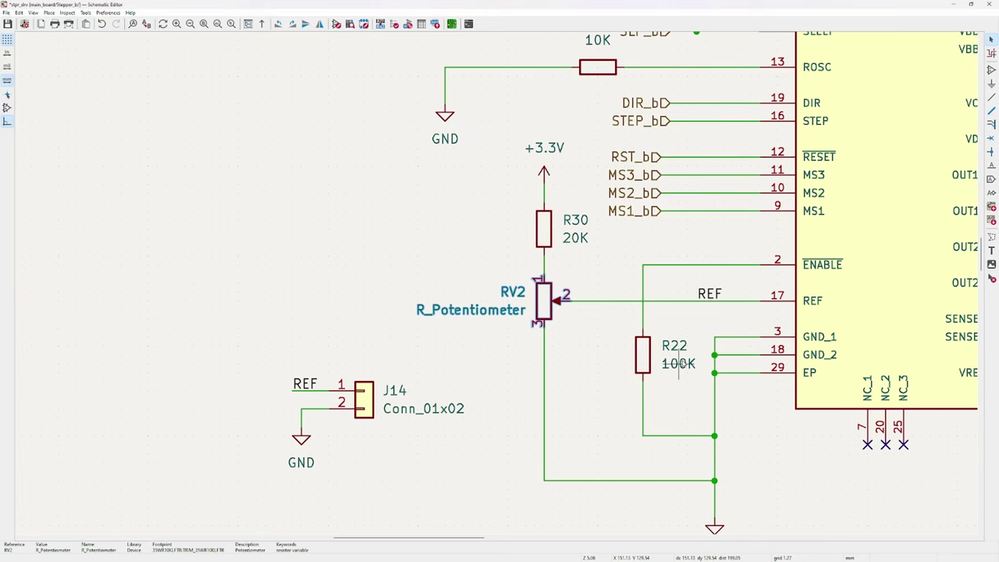
{"action": "scroll", "coordinate": [679, 364], "scroll_direction": "down", "scroll_amount": 2}
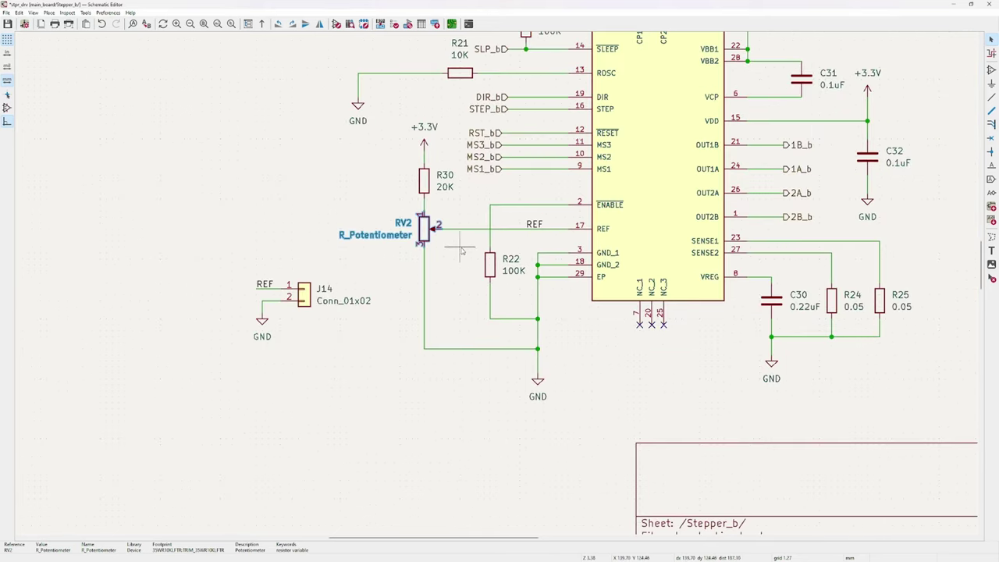
{"action": "key", "text": "Escape"}
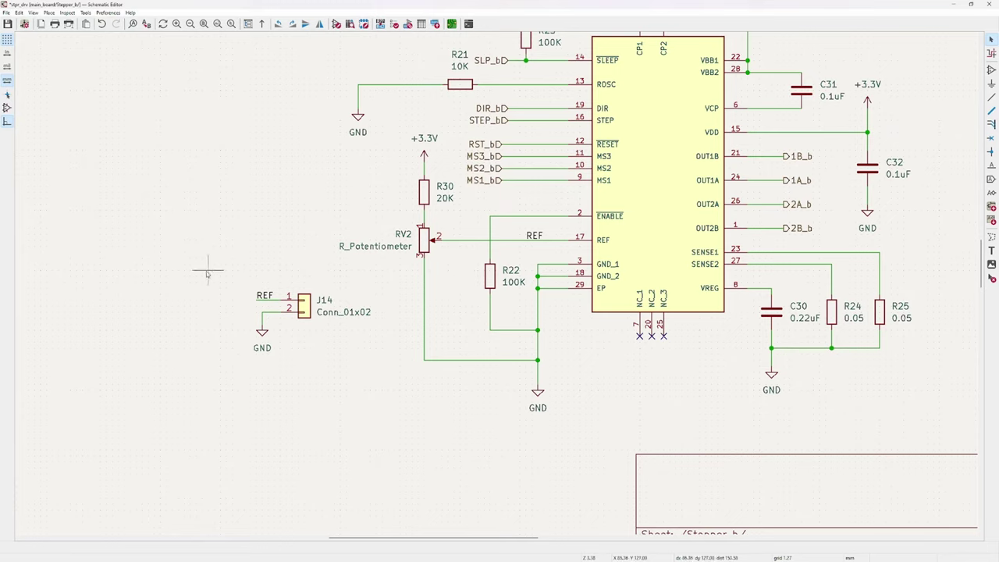
{"action": "left_click_drag", "start_coordinate": [205, 273], "coordinate": [367, 370]}
{"action": "key", "text": "Escape"}
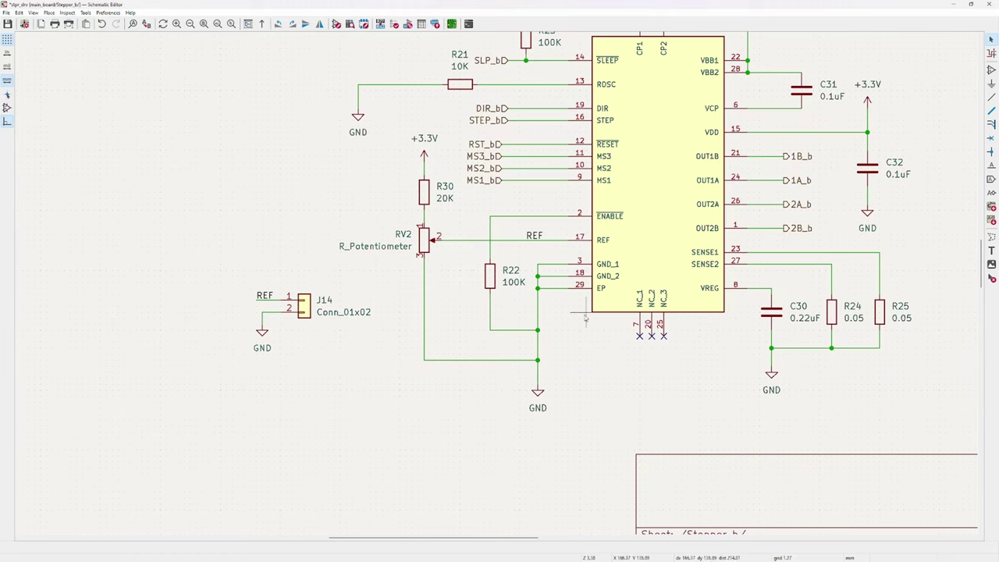
{"action": "left_click", "coordinate": [423, 240]}
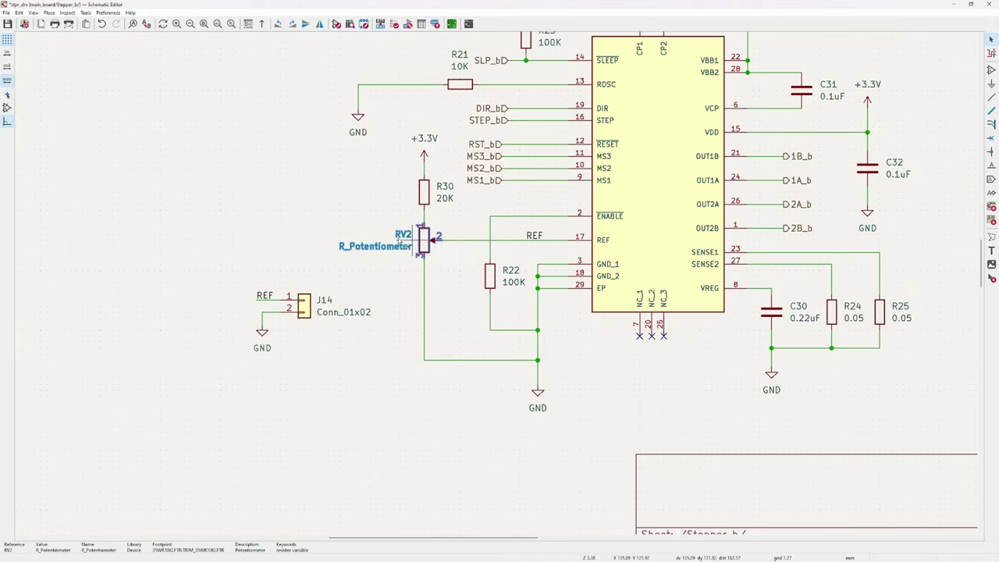
{"action": "left_click", "coordinate": [475, 328]}
{"action": "left_click", "coordinate": [316, 318]}
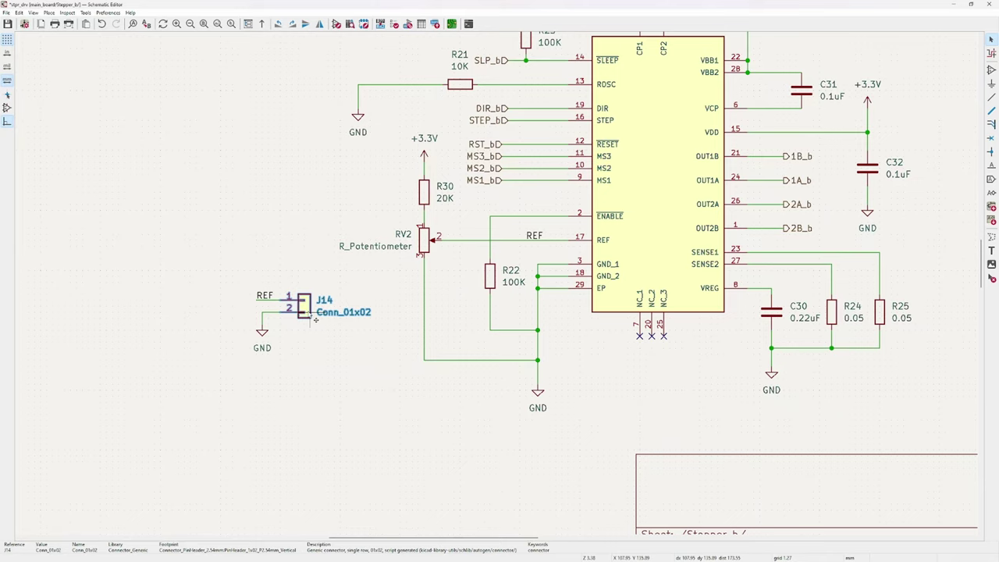
Inspect potentiometer RV2 again and examine the stepper driver's motor output labels 1B_b, 1A_b, 2A_b and 2B_b
{"action": "left_click", "coordinate": [421, 248]}
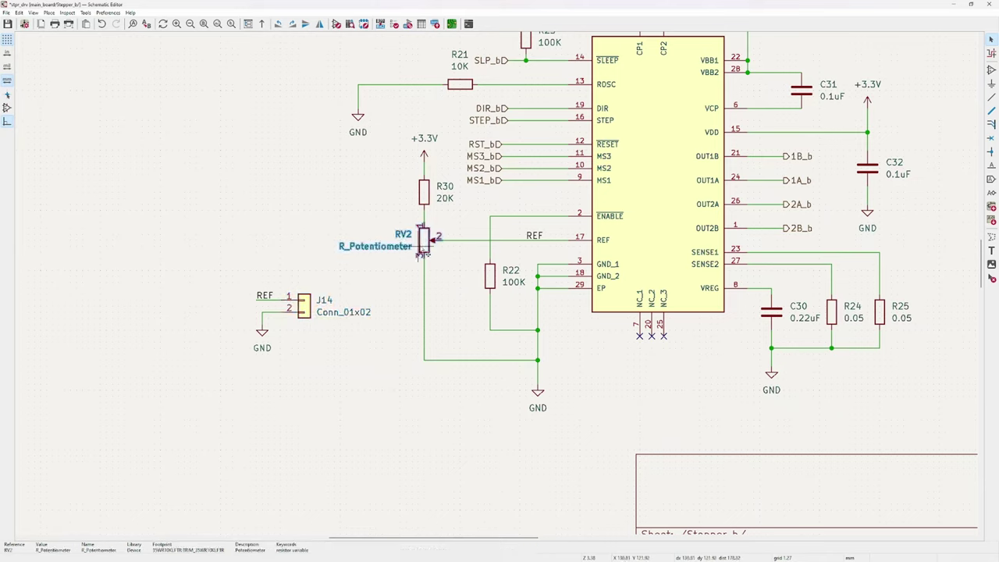
{"action": "left_click", "coordinate": [413, 289]}
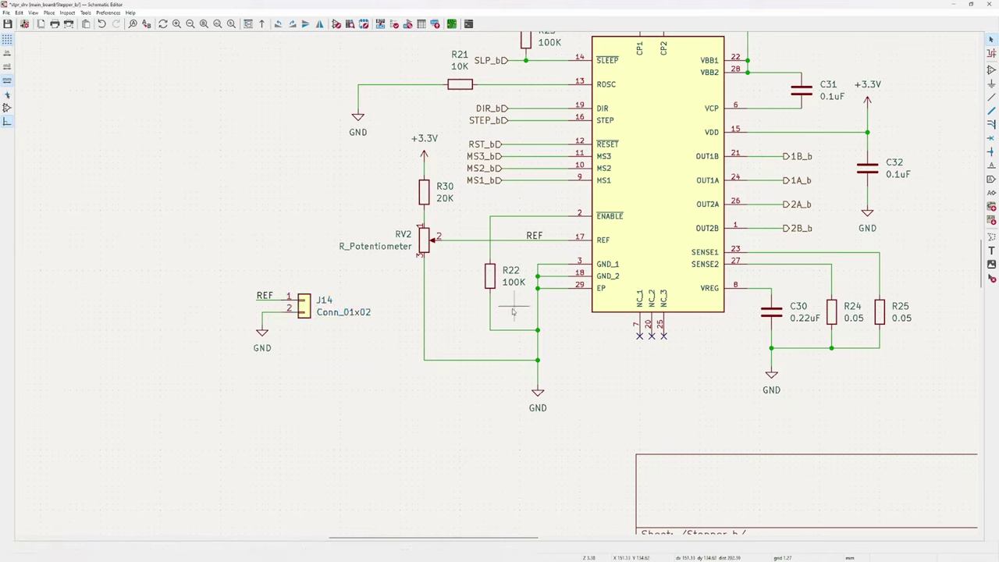
{"action": "scroll", "coordinate": [507, 305], "scroll_direction": "down", "scroll_amount": 2}
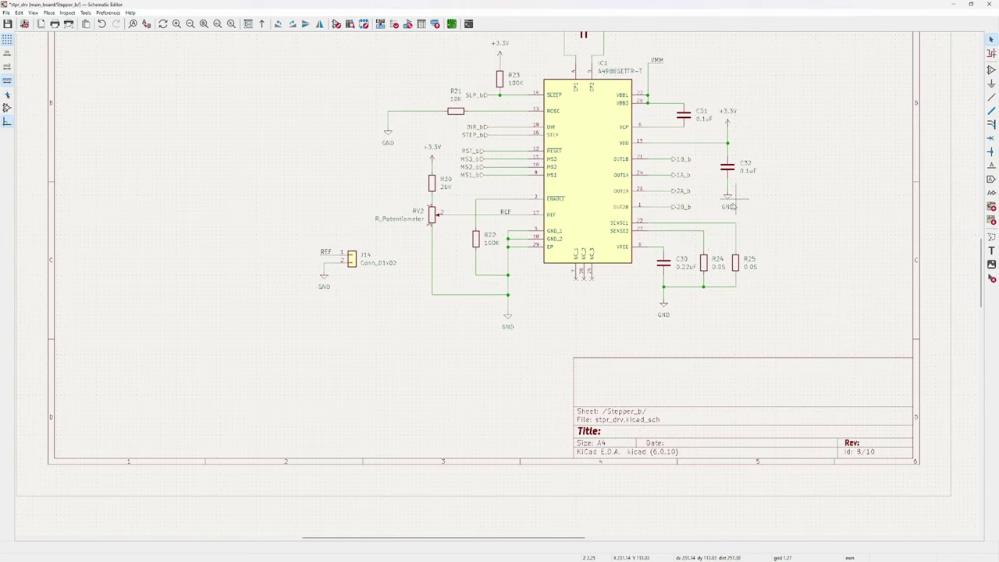
{"action": "left_click_drag", "start_coordinate": [706, 209], "coordinate": [652, 147]}
{"action": "left_click", "coordinate": [704, 190]}
{"action": "left_click_drag", "start_coordinate": [701, 209], "coordinate": [665, 160]}
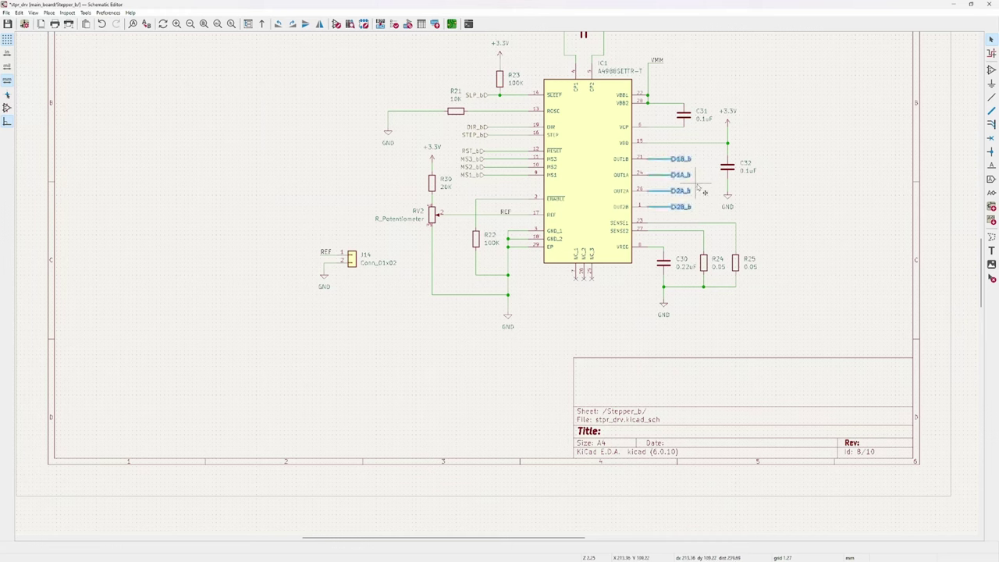
{"action": "left_click", "coordinate": [704, 193]}
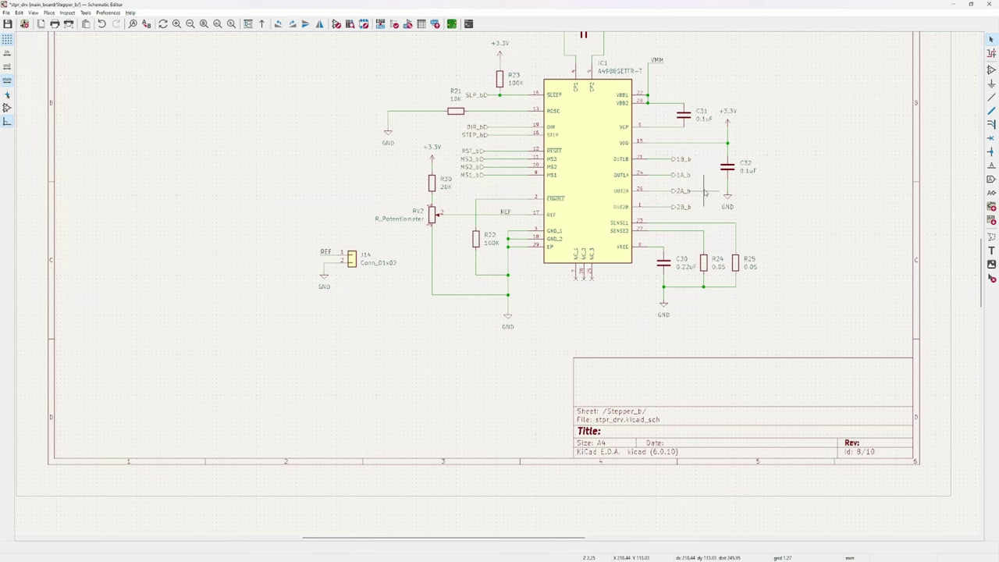
Return to the root sheet and examine the limit switch connectors J11 and J12 below the Pitch Control block
{"action": "key", "text": "alt+BackSpace"}
{"action": "scroll", "coordinate": [498, 289], "scroll_direction": "up", "scroll_amount": 4}
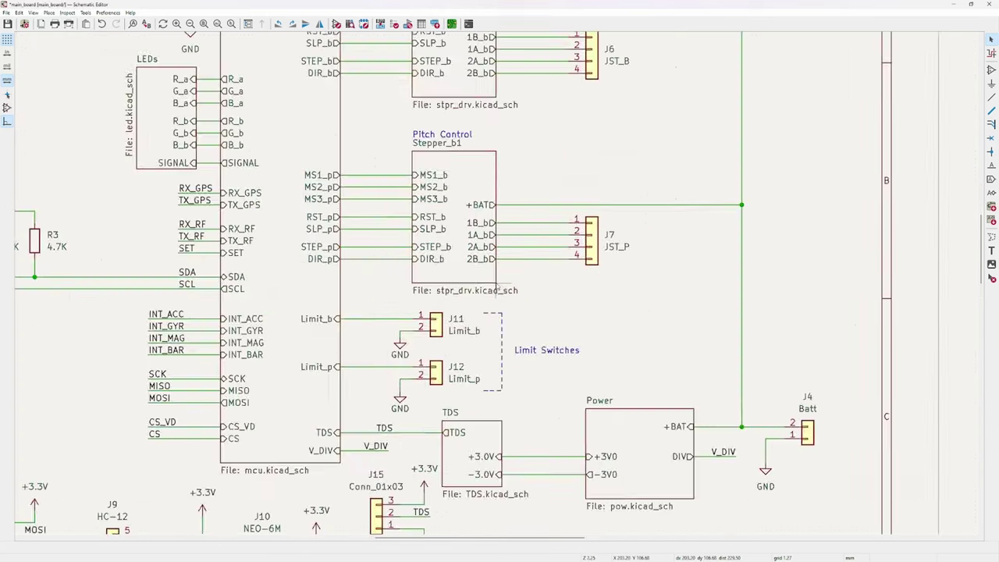
{"action": "scroll", "coordinate": [498, 289], "scroll_direction": "up", "scroll_amount": 2}
{"action": "left_click", "coordinate": [410, 346]}
{"action": "left_click", "coordinate": [420, 403]}
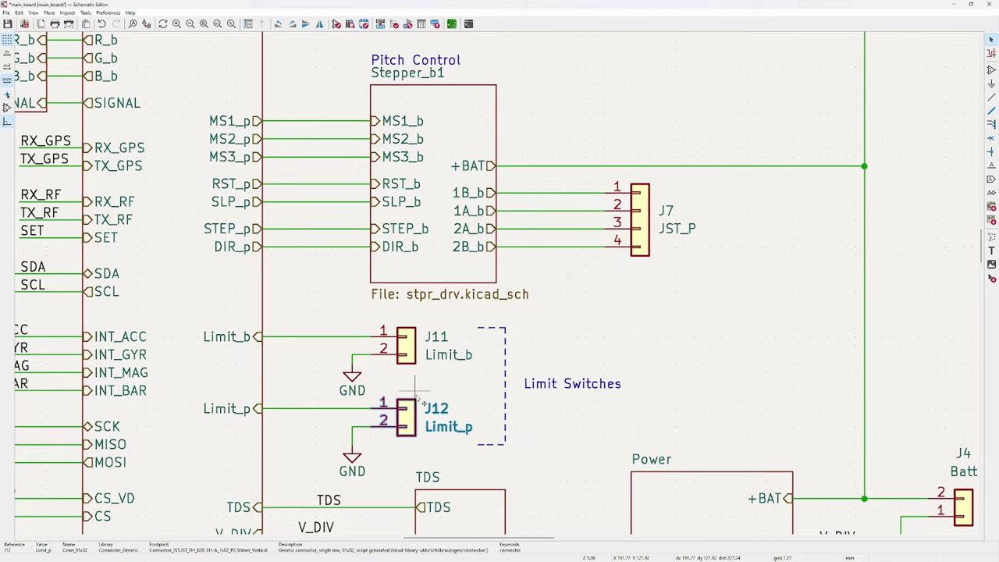
{"action": "left_click", "coordinate": [509, 386]}
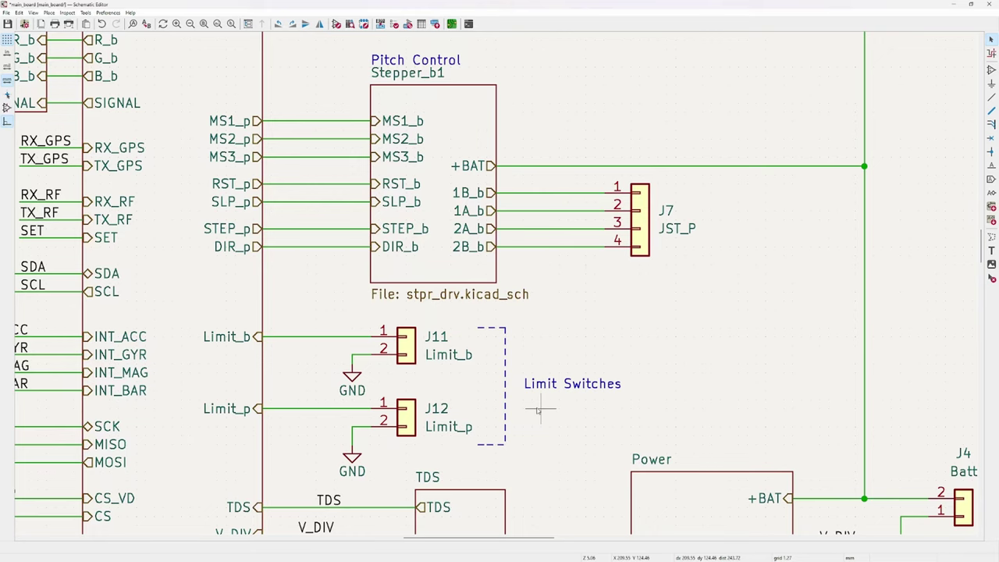
Open the LEDs subsheet and examine the indicator circuits, including the LED driven by the SIGNAL label
{"action": "scroll", "coordinate": [538, 409], "scroll_direction": "down", "scroll_amount": 5}
{"action": "scroll", "coordinate": [619, 311], "scroll_direction": "up", "scroll_amount": 3}
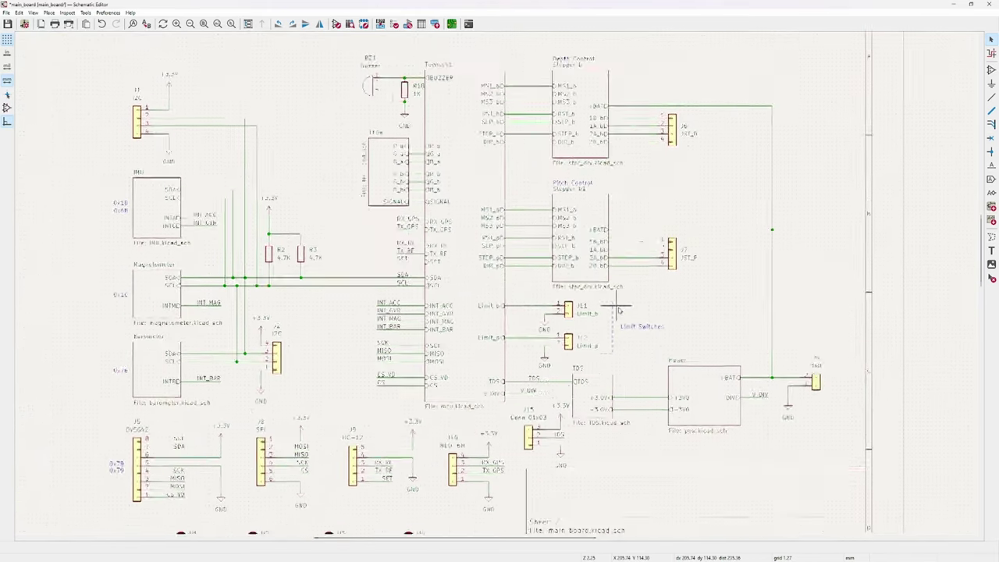
{"action": "left_click_drag", "start_coordinate": [616, 307], "coordinate": [690, 322]}
{"action": "left_click_drag", "start_coordinate": [473, 322], "coordinate": [466, 335]}
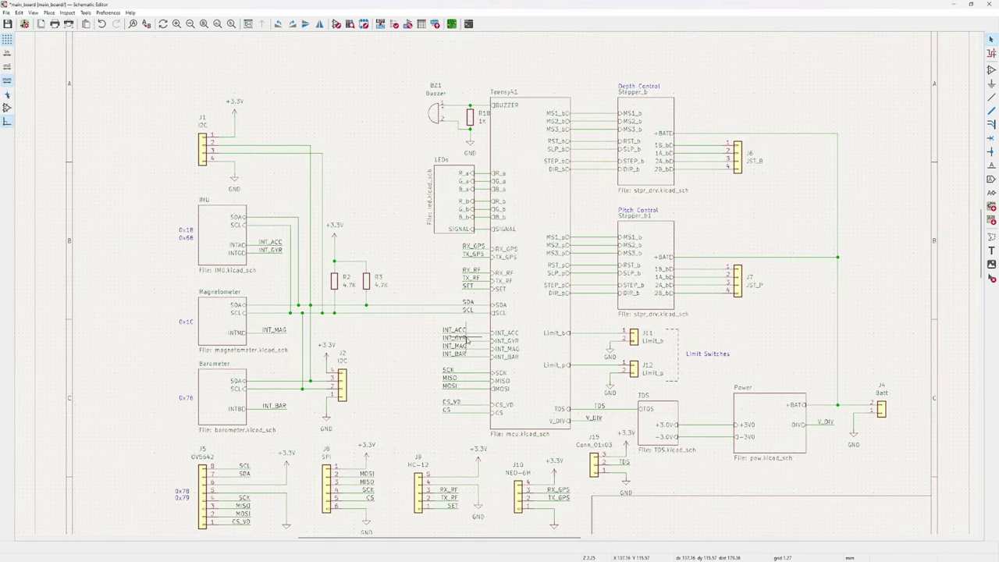
{"action": "double_click", "coordinate": [459, 219]}
{"action": "left_click_drag", "start_coordinate": [449, 210], "coordinate": [599, 362]}
{"action": "left_click", "coordinate": [608, 251]}
{"action": "left_click_drag", "start_coordinate": [569, 124], "coordinate": [458, 93]}
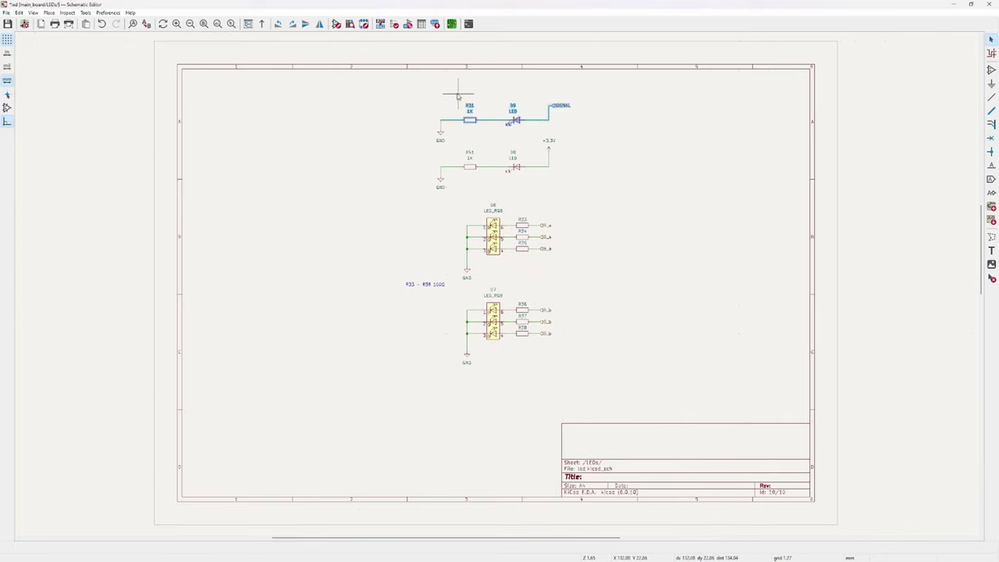
{"action": "left_click", "coordinate": [559, 172]}
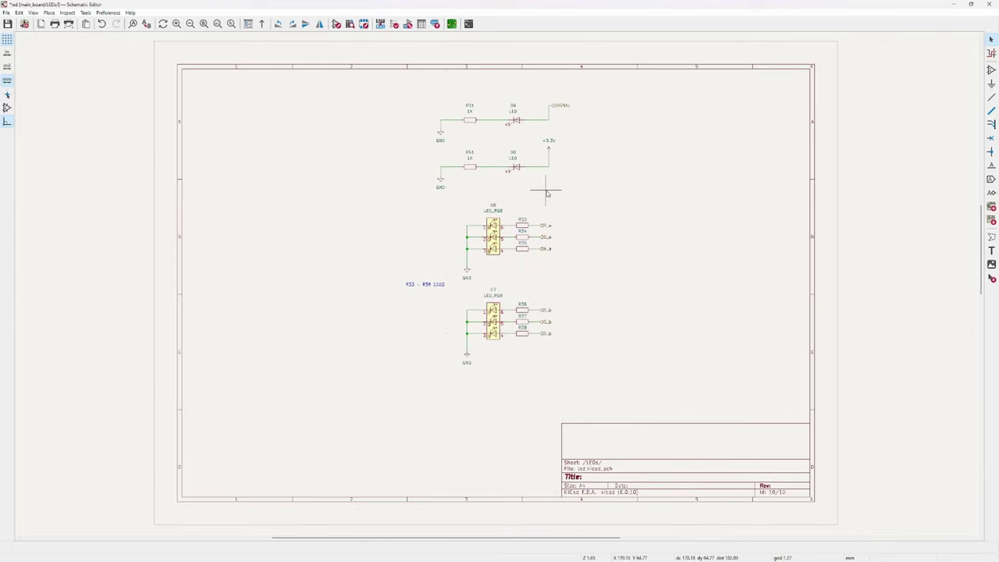
Return to the root sheet and close the schematic, saving the changes to main_board.kicad_sch
{"action": "key", "text": "alt+BackSpace"}
{"action": "scroll", "coordinate": [459, 218], "scroll_direction": "up", "scroll_amount": 2}
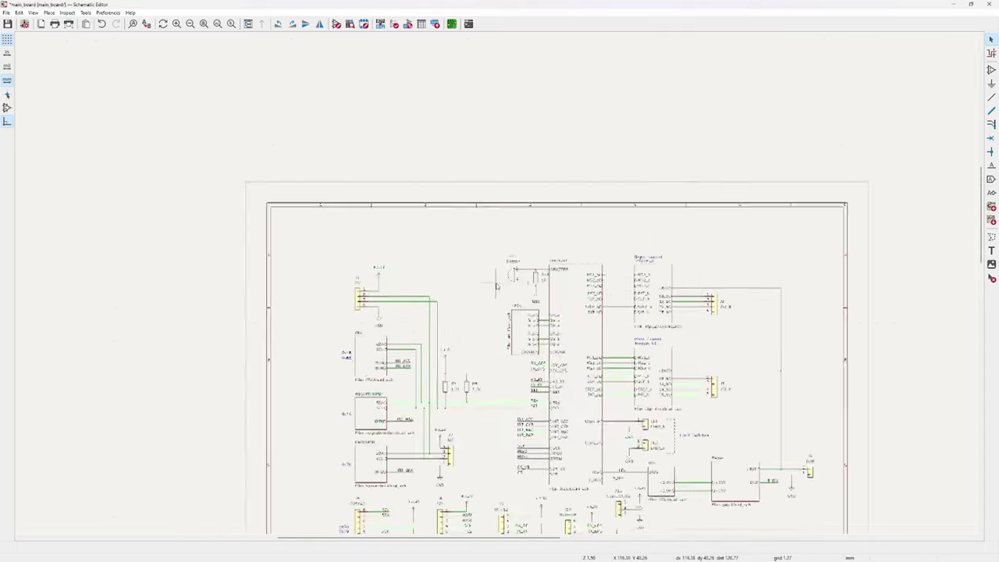
{"action": "scroll", "coordinate": [538, 336], "scroll_direction": "down", "scroll_amount": 1}
{"action": "left_click_drag", "start_coordinate": [488, 269], "coordinate": [435, 236]}
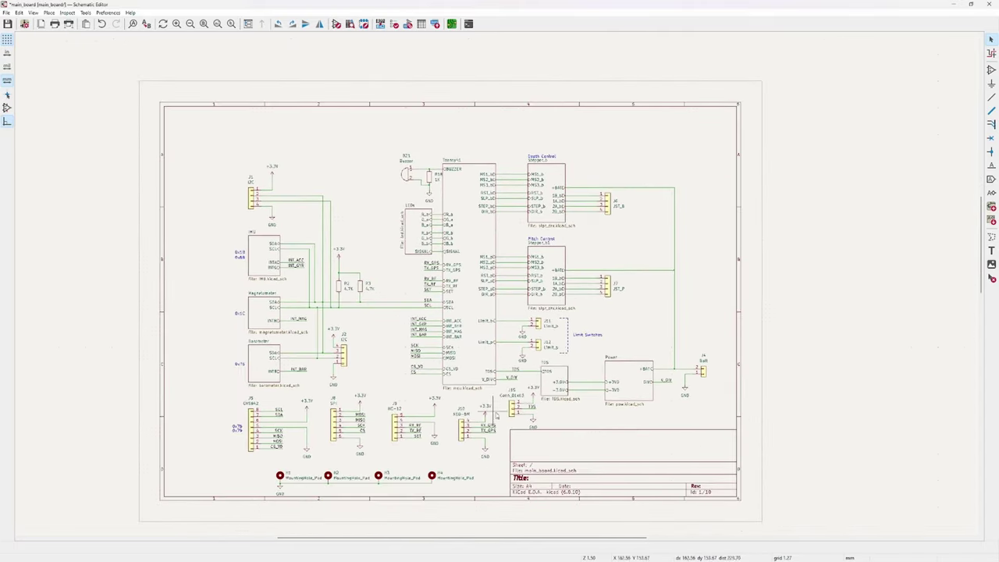
{"action": "left_click", "coordinate": [988, 4]}
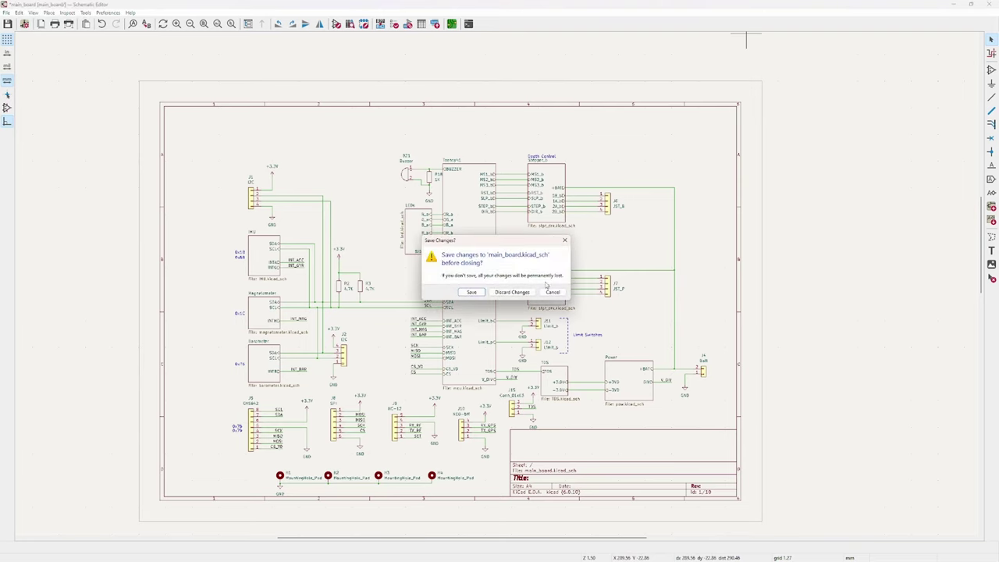
{"action": "left_click", "coordinate": [472, 291]}
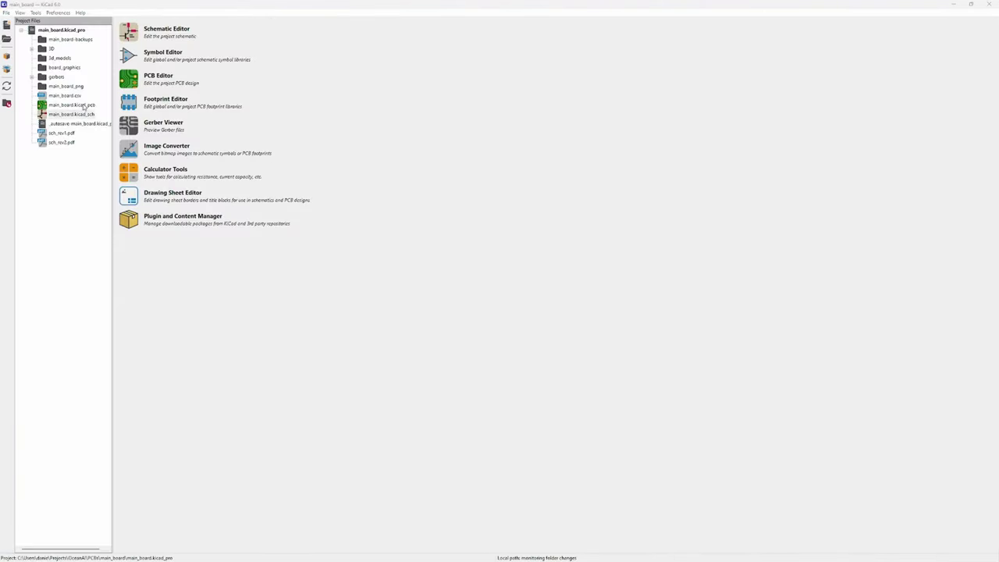
Open the board layout main_board.kicad_pcb and look over the whole PCB
{"action": "left_click", "coordinate": [82, 106]}
{"action": "double_click", "coordinate": [83, 105]}
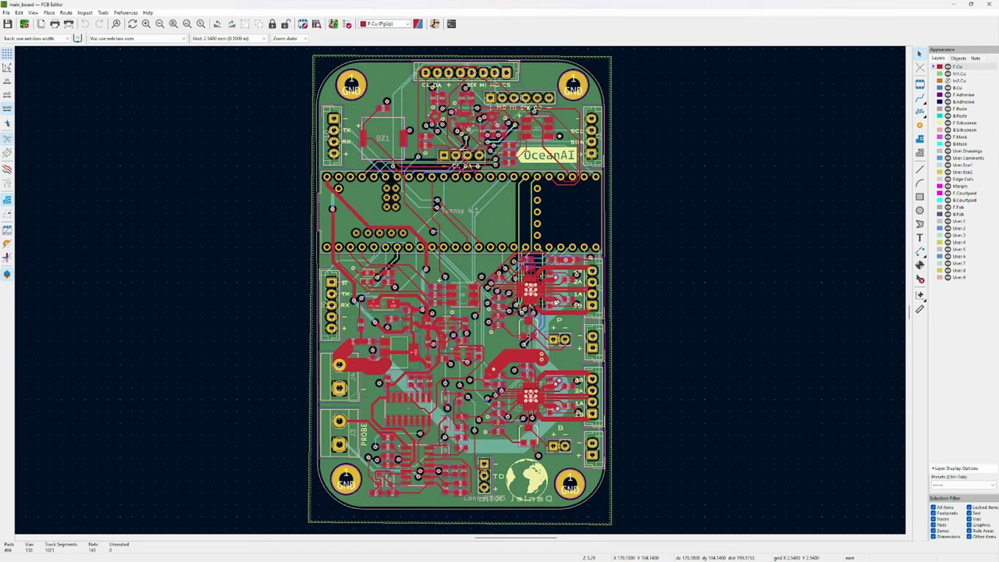
{"action": "left_click_drag", "start_coordinate": [611, 323], "coordinate": [623, 307]}
{"action": "scroll", "coordinate": [653, 422], "scroll_direction": "down", "scroll_amount": 2}
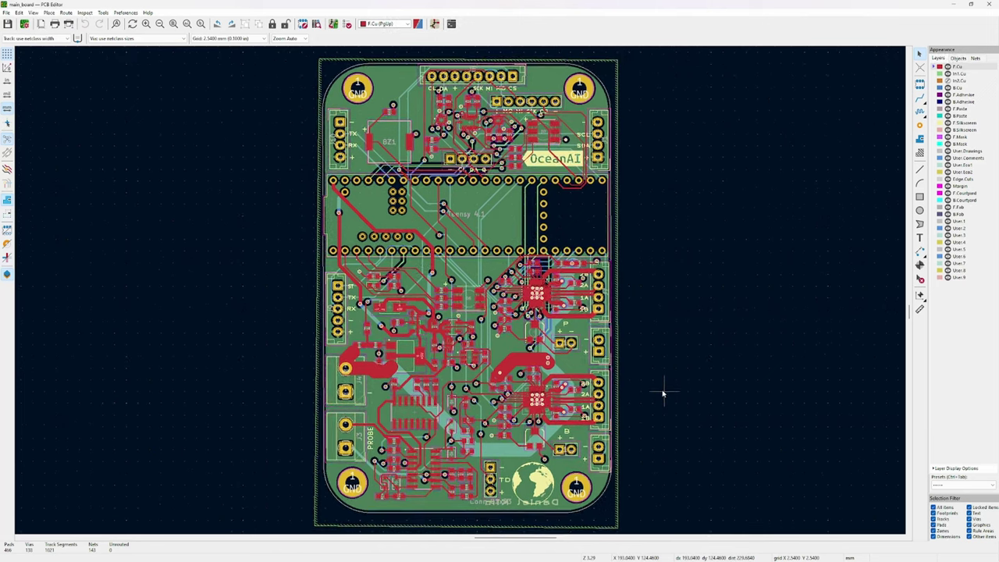
{"action": "scroll", "coordinate": [669, 339], "scroll_direction": "down", "scroll_amount": 2}
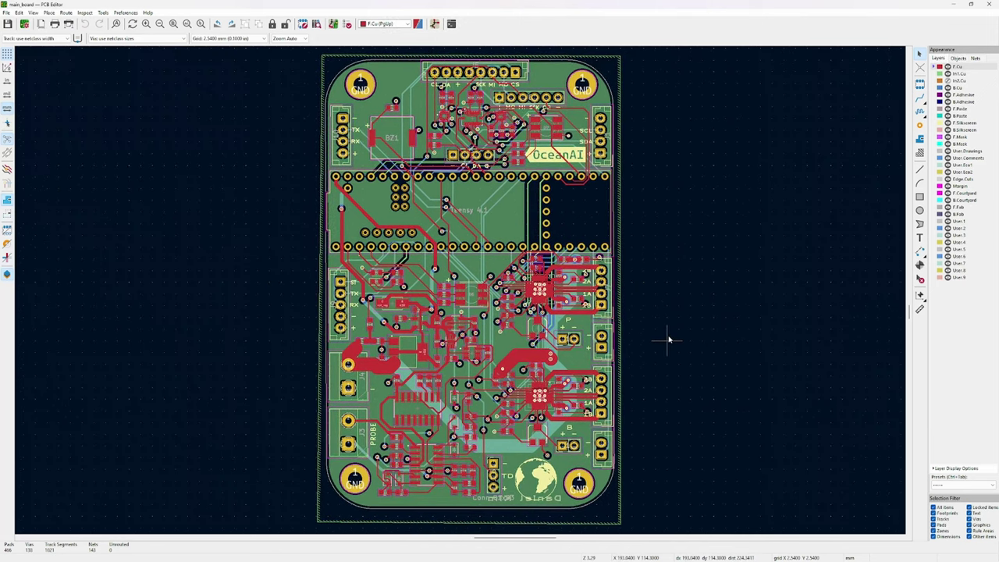
{"action": "scroll", "coordinate": [669, 340], "scroll_direction": "up", "scroll_amount": 2}
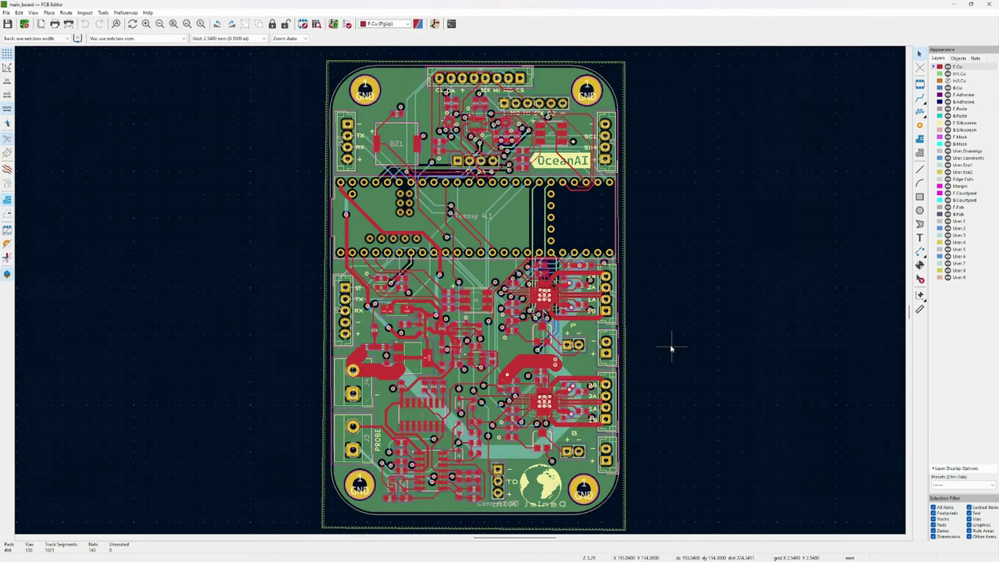
Inspect the eight-pin connector J5 along the board's upper edge and its pin labels
{"action": "left_click_drag", "start_coordinate": [578, 169], "coordinate": [580, 294]}
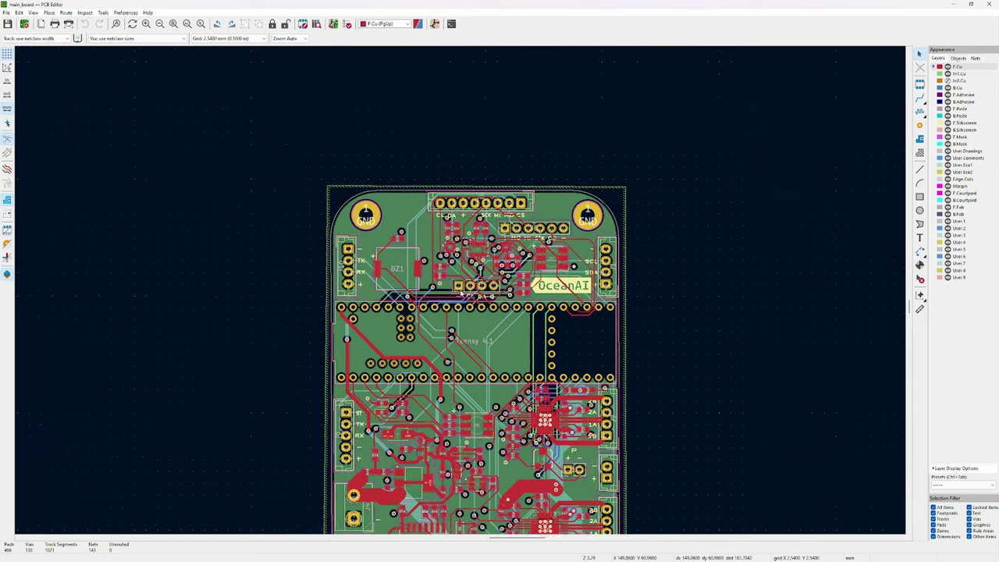
{"action": "scroll", "coordinate": [476, 227], "scroll_direction": "up", "scroll_amount": 3}
{"action": "left_click", "coordinate": [581, 225]}
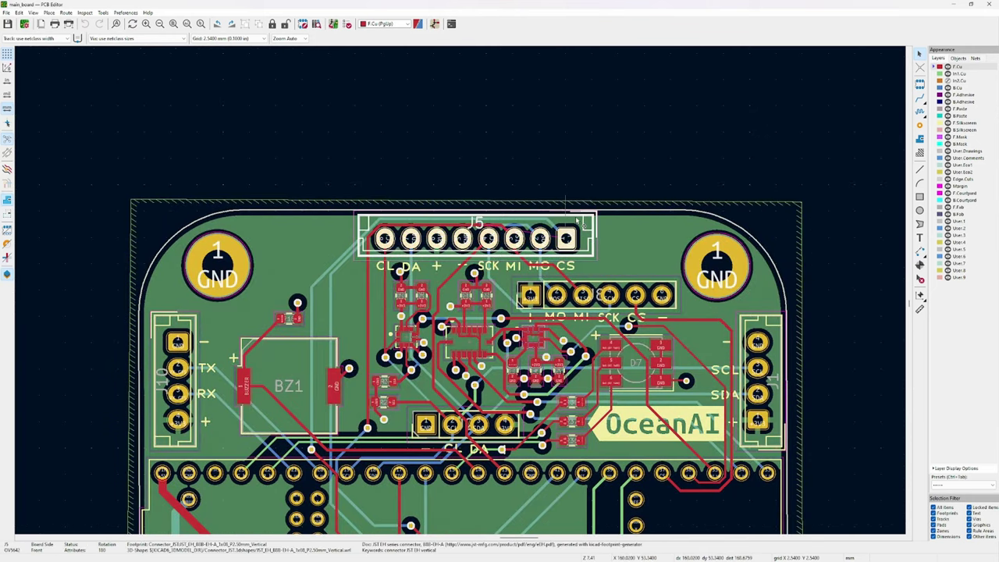
{"action": "left_click", "coordinate": [568, 190]}
{"action": "scroll", "coordinate": [539, 235], "scroll_direction": "up", "scroll_amount": 1}
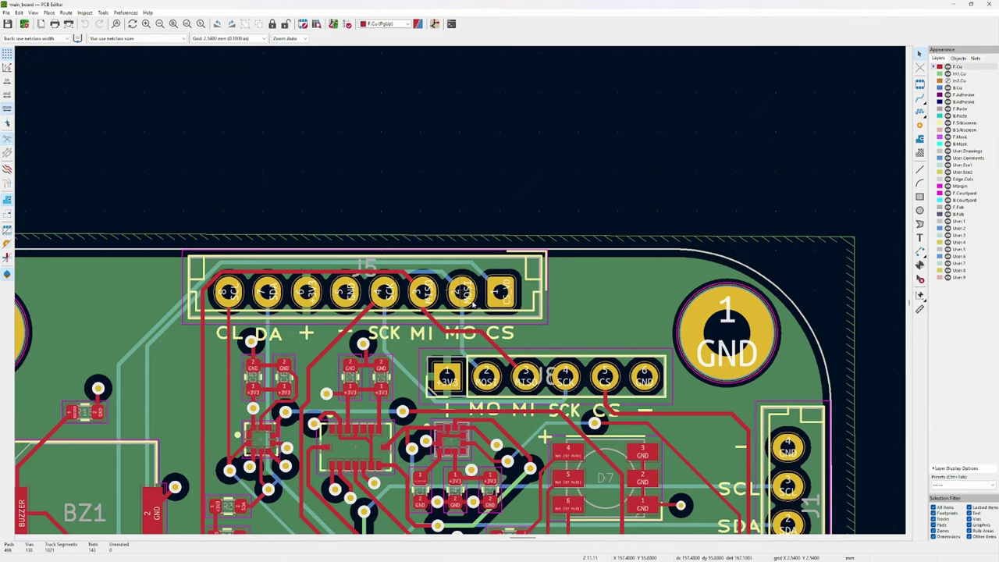
Examine the pin header J8 below J5 and the four-pin side connectors J1 and J10
{"action": "scroll", "coordinate": [462, 292], "scroll_direction": "down", "scroll_amount": 1}
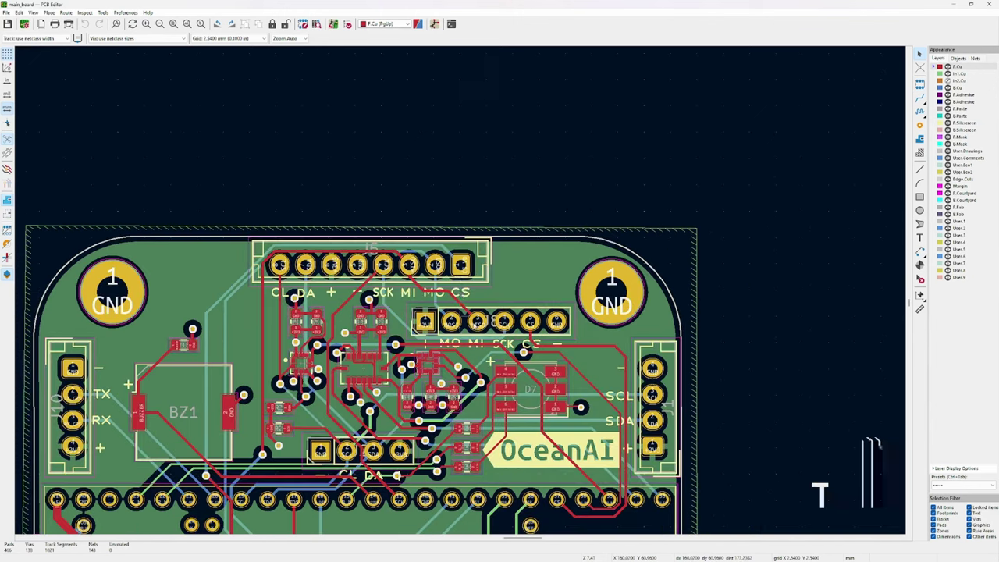
{"action": "left_click_drag", "start_coordinate": [482, 313], "coordinate": [492, 291]}
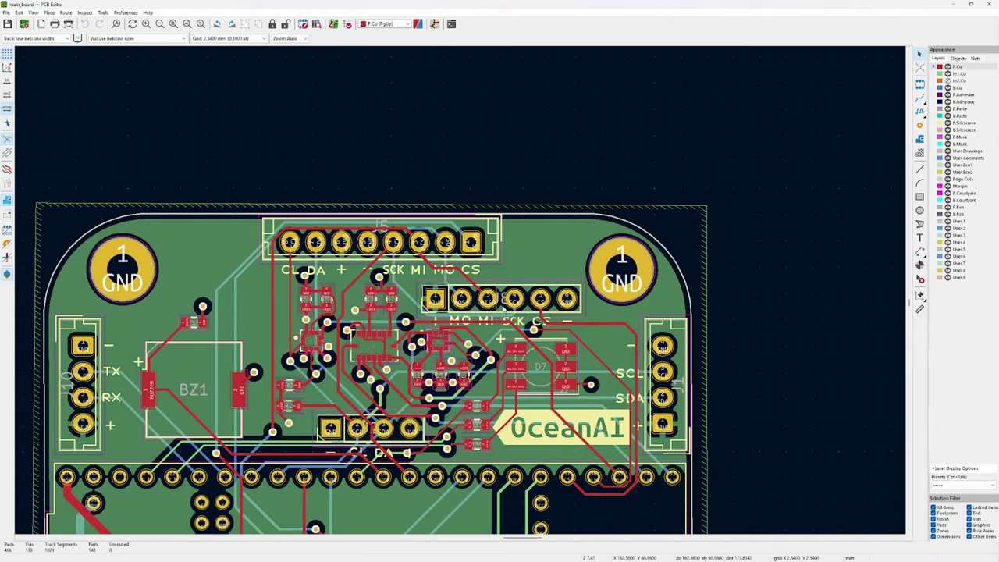
{"action": "left_click", "coordinate": [508, 318]}
{"action": "scroll", "coordinate": [726, 350], "scroll_direction": "down", "scroll_amount": 2}
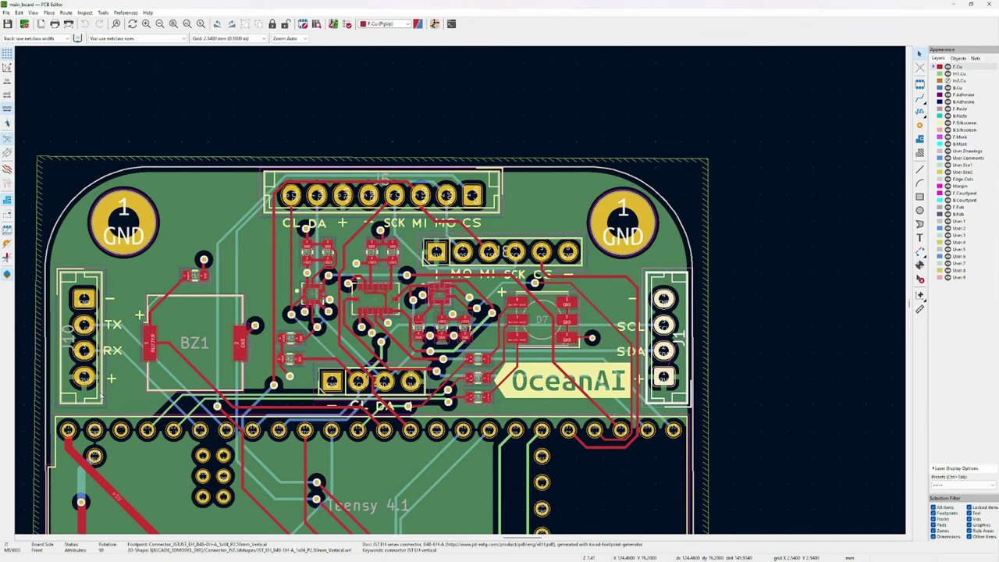
{"action": "left_click", "coordinate": [103, 398]}
Inspect the footprint and surrounding routing of the barometer chip next to capacitors C5 and C6
{"action": "scroll", "coordinate": [252, 301], "scroll_direction": "up", "scroll_amount": 5}
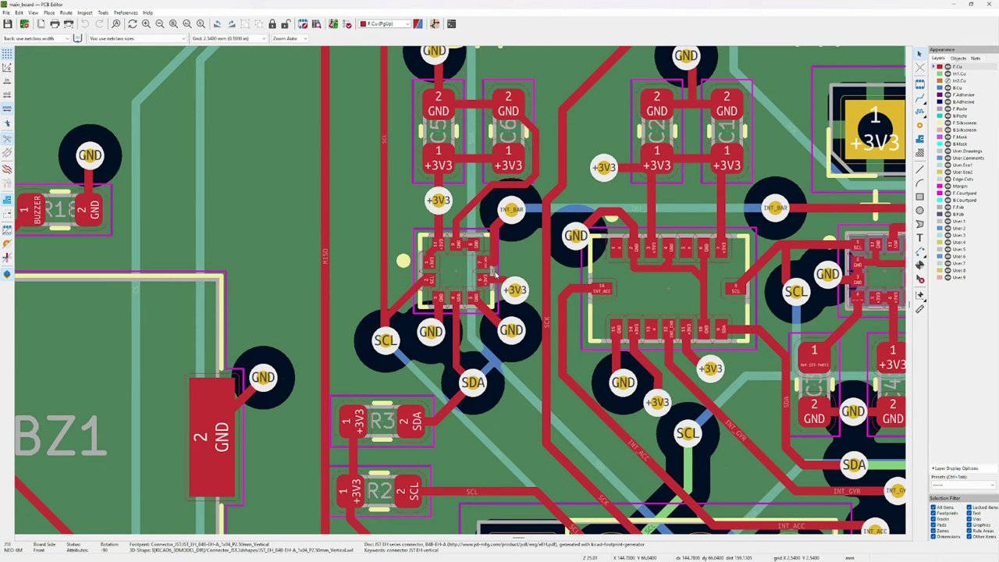
{"action": "left_click", "coordinate": [495, 278]}
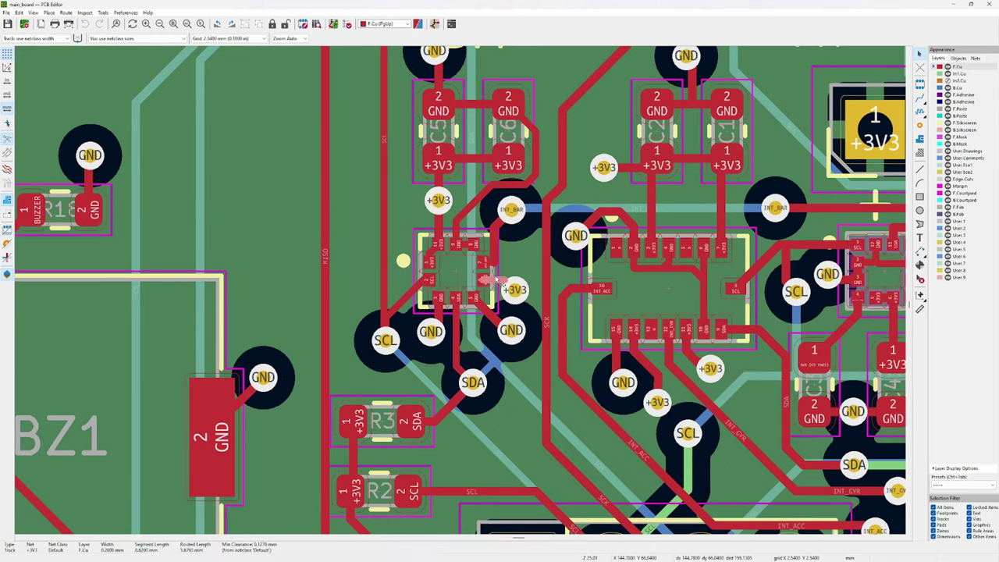
{"action": "left_click", "coordinate": [495, 278]}
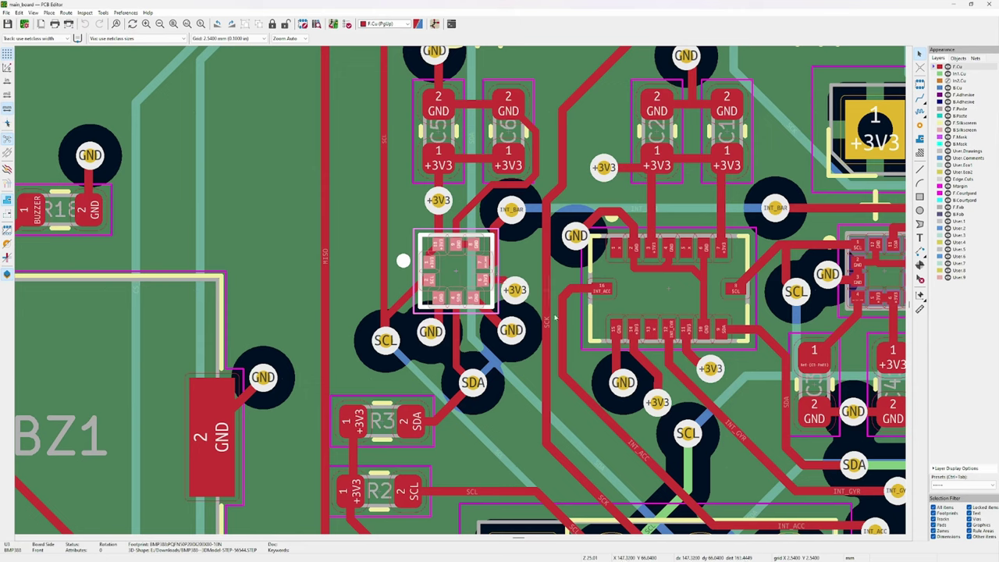
{"action": "left_click_drag", "start_coordinate": [566, 340], "coordinate": [508, 347]}
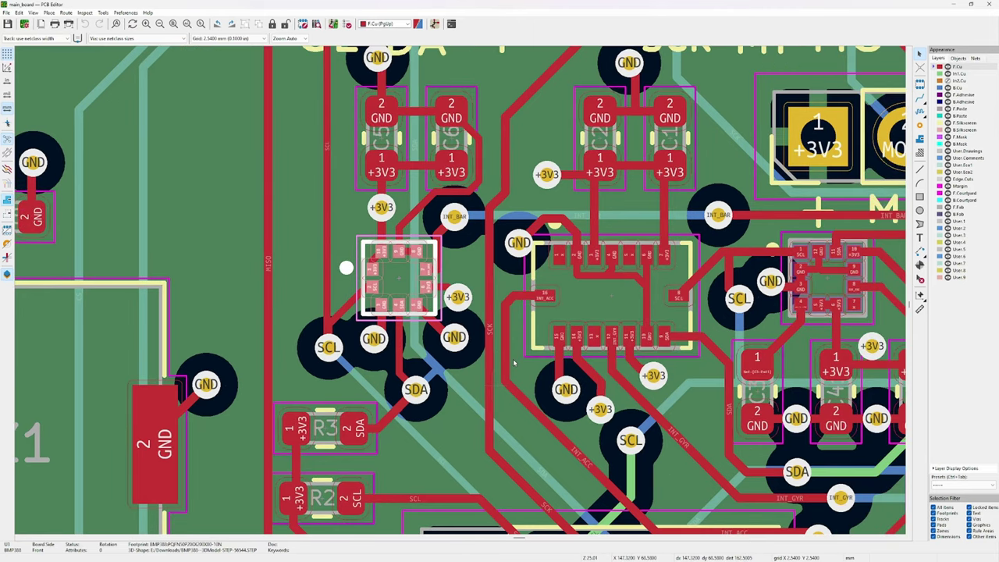
Inspect the footprints of IMU chip U1, magnetometer chip U2 and RGB LED D7
{"action": "scroll", "coordinate": [545, 356], "scroll_direction": "right", "scroll_amount": 5}
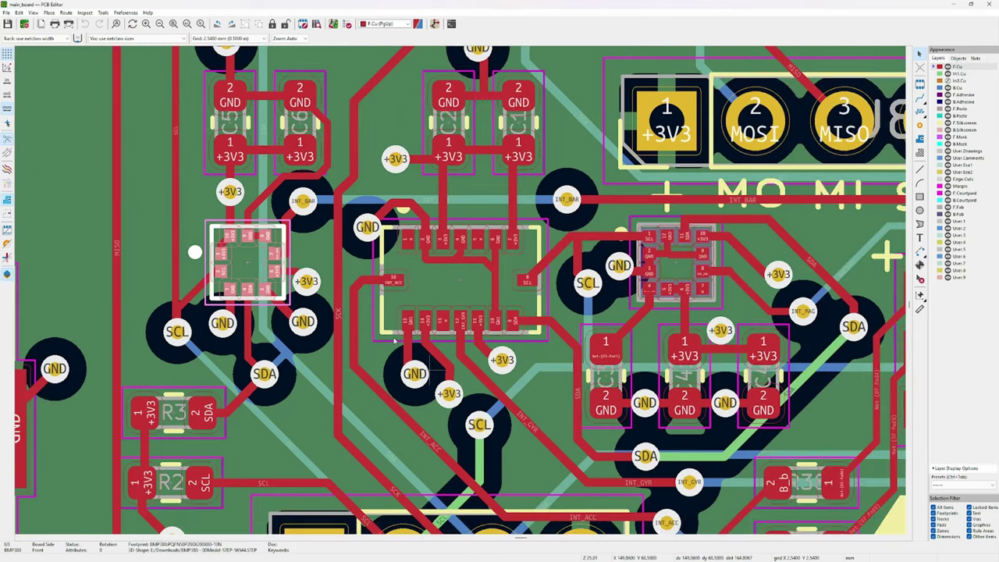
{"action": "left_click", "coordinate": [524, 339]}
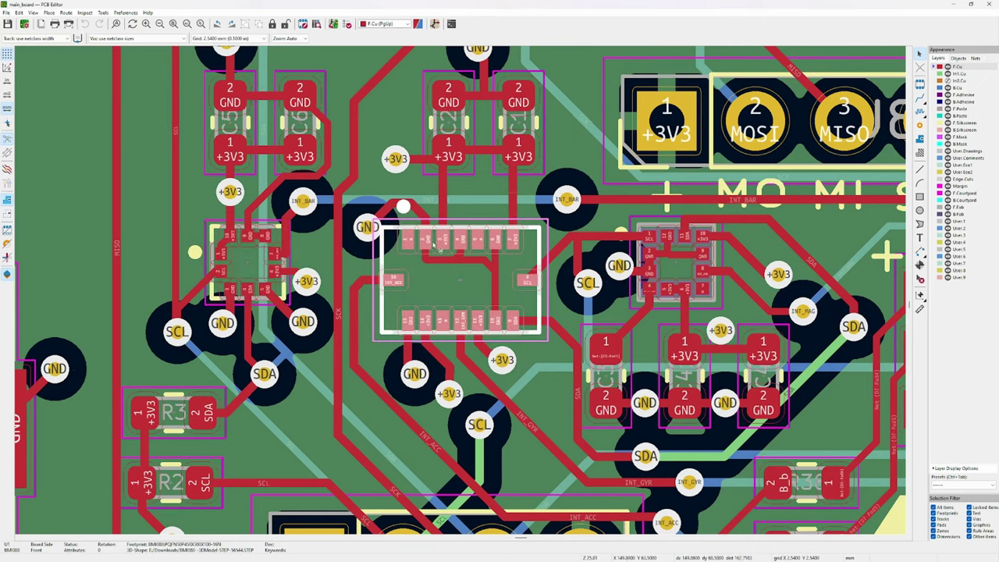
{"action": "scroll", "coordinate": [412, 279], "scroll_direction": "right", "scroll_amount": 7}
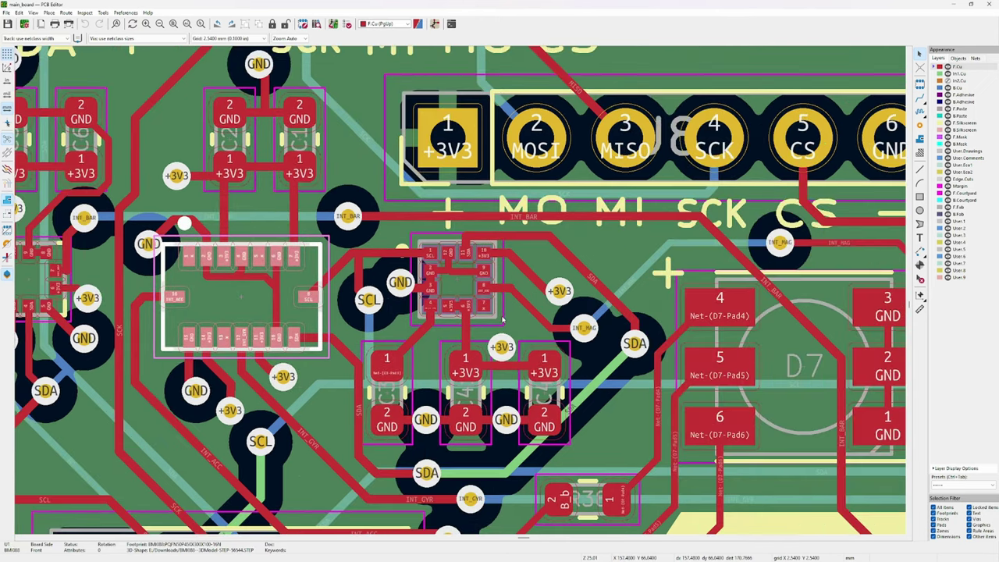
{"action": "left_click", "coordinate": [500, 318]}
{"action": "scroll", "coordinate": [502, 320], "scroll_direction": "down", "scroll_amount": 5}
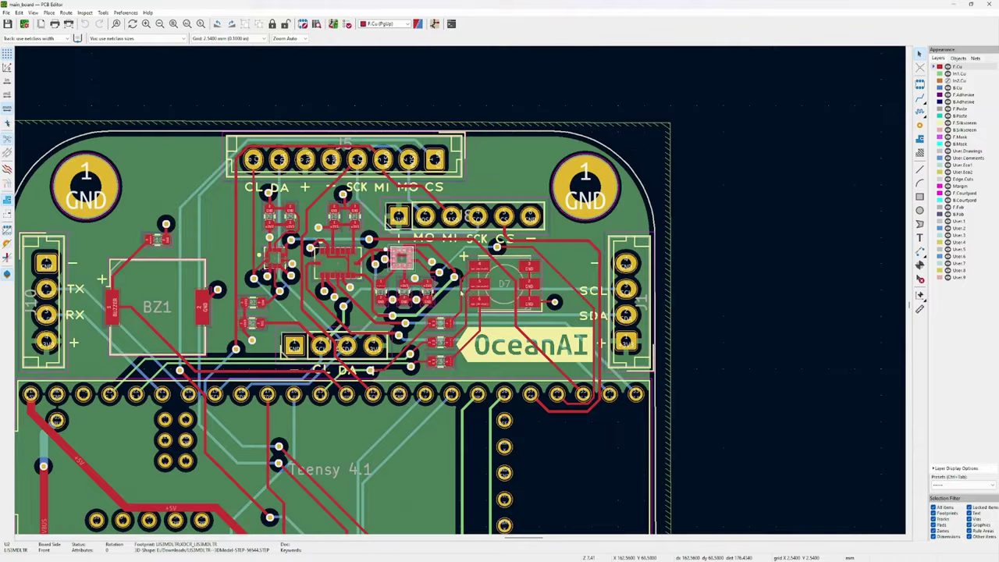
{"action": "left_click", "coordinate": [506, 315]}
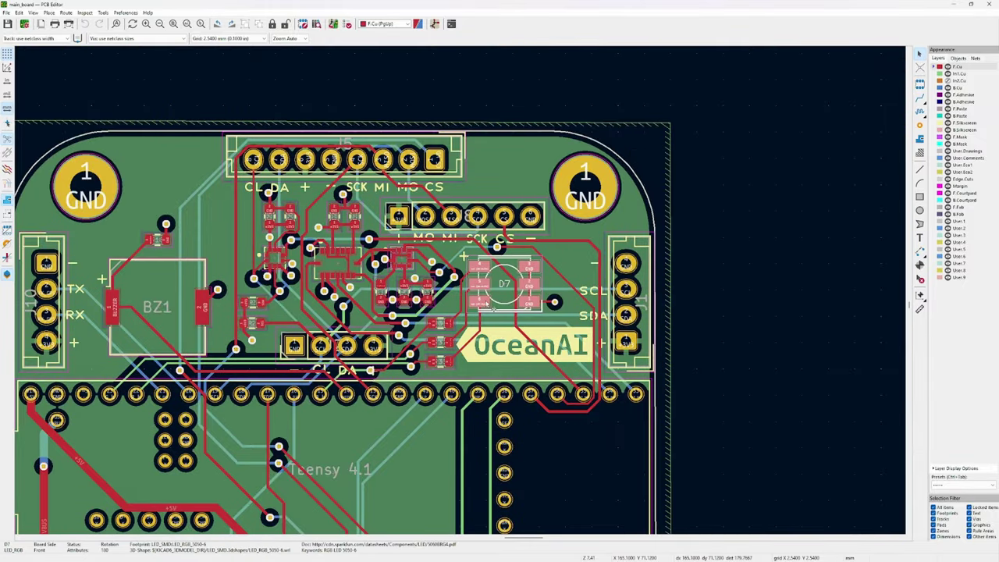
Inspect the buzzer BZ1 and the four-pin header between it and the OceanAI label
{"action": "left_click", "coordinate": [147, 356]}
{"action": "left_click_drag", "start_coordinate": [378, 394], "coordinate": [392, 277]}
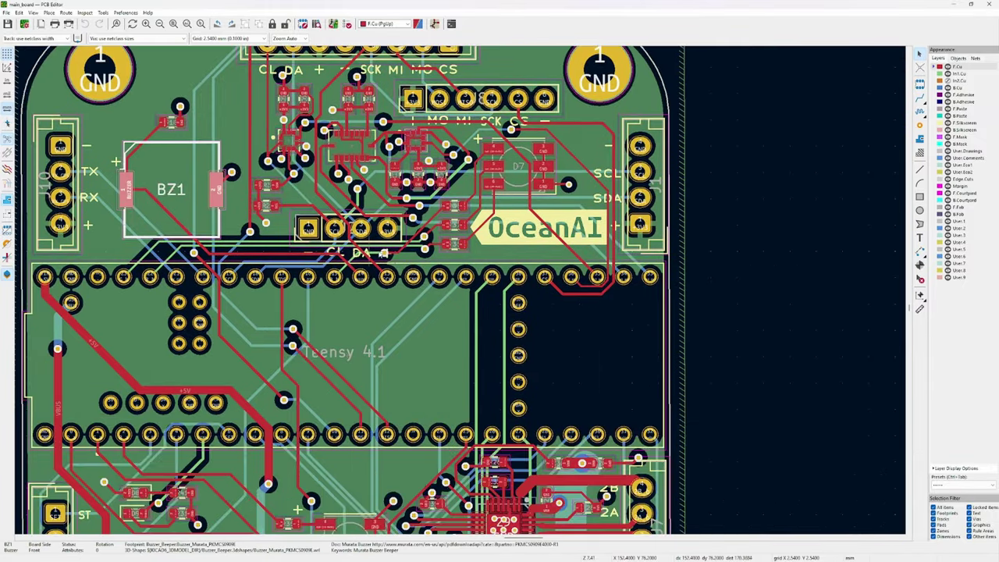
{"action": "left_click", "coordinate": [390, 246]}
{"action": "scroll", "coordinate": [389, 247], "scroll_direction": "up", "scroll_amount": 3}
{"action": "scroll", "coordinate": [453, 312], "scroll_direction": "down", "scroll_amount": 4}
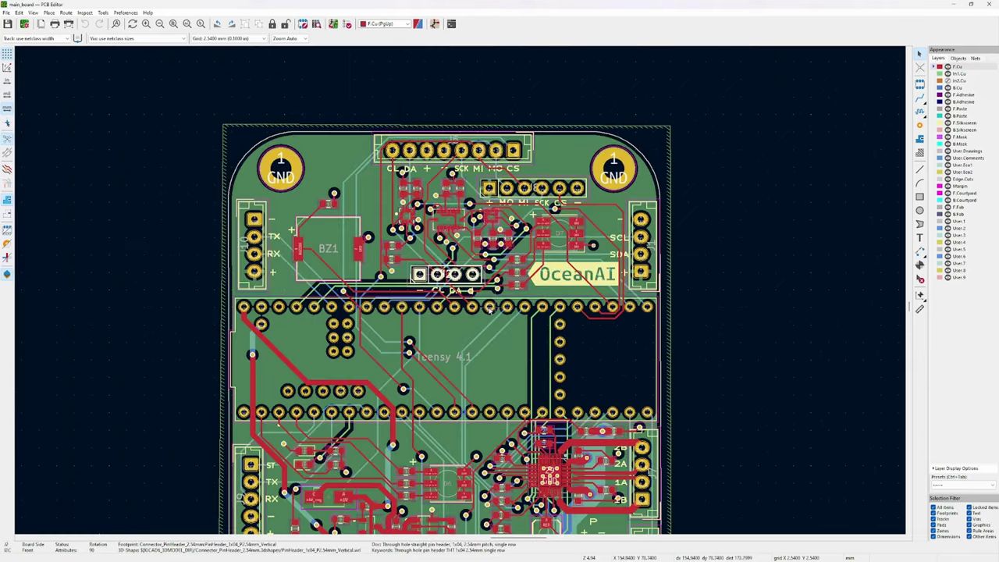
Inspect the Teensy 4.1 module footprint and the five-pin connector J9 along the board edge below it
{"action": "left_click", "coordinate": [625, 384]}
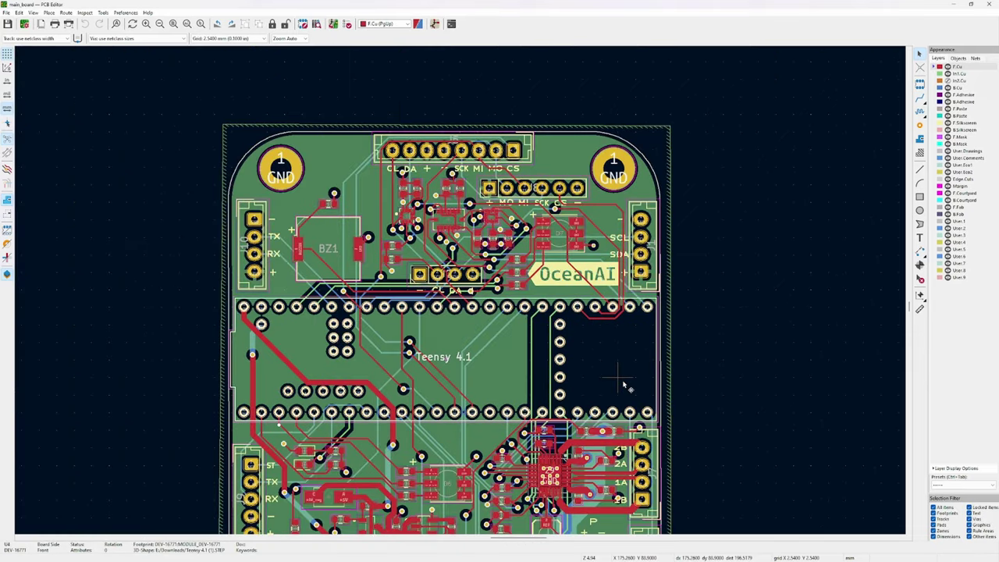
{"action": "scroll", "coordinate": [623, 384], "scroll_direction": "down", "scroll_amount": 3}
{"action": "left_click_drag", "start_coordinate": [451, 313], "coordinate": [452, 297]}
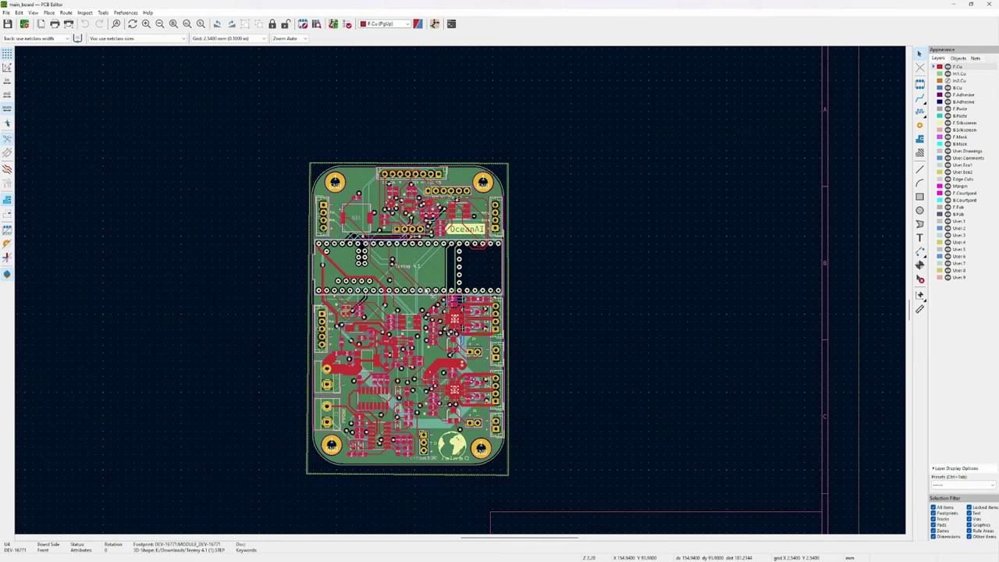
{"action": "scroll", "coordinate": [467, 295], "scroll_direction": "down", "scroll_amount": 2}
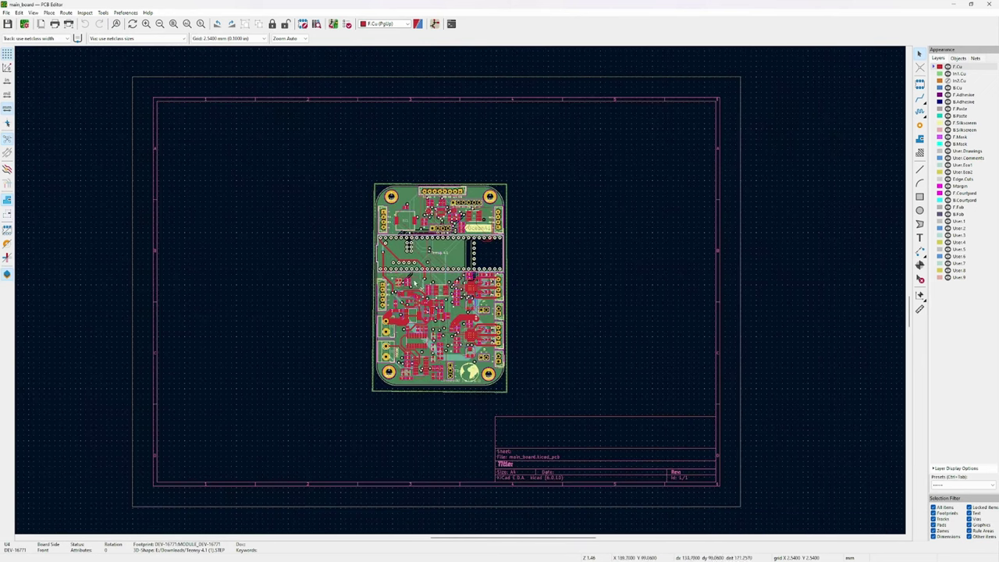
{"action": "scroll", "coordinate": [467, 295], "scroll_direction": "up", "scroll_amount": 5}
{"action": "left_click", "coordinate": [426, 289]}
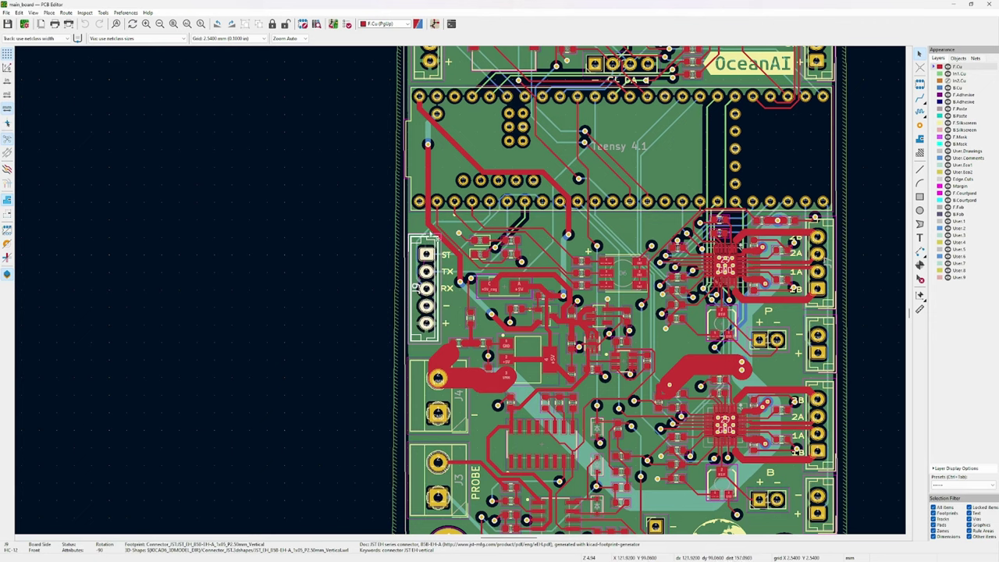
Inspect driver chip IC2 with its GND thermal pad and the traces to the 2B, 2A, 1A and 1B connector pins
{"action": "left_click_drag", "start_coordinate": [569, 289], "coordinate": [427, 278]}
{"action": "scroll", "coordinate": [582, 254], "scroll_direction": "up", "scroll_amount": 5}
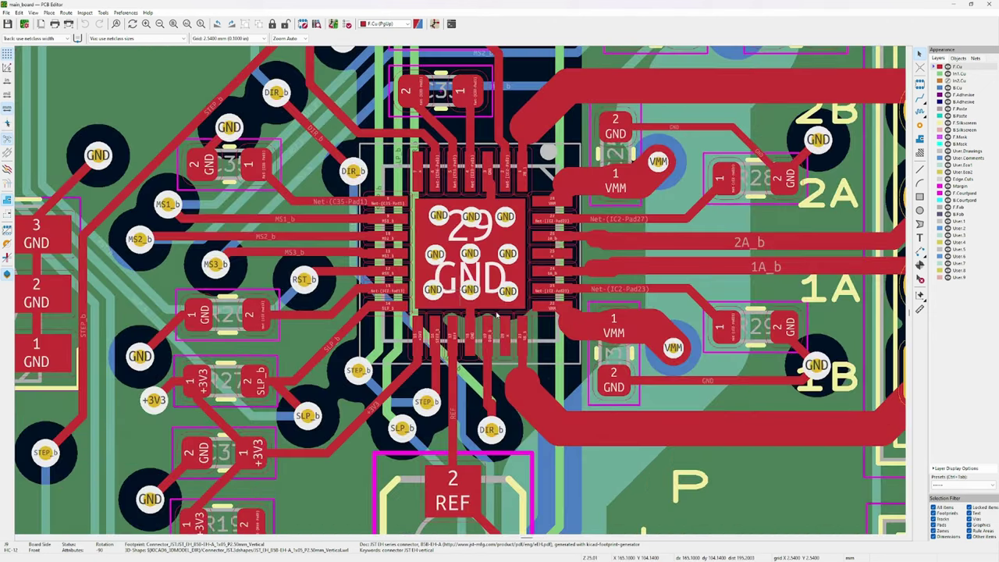
{"action": "left_click", "coordinate": [496, 314]}
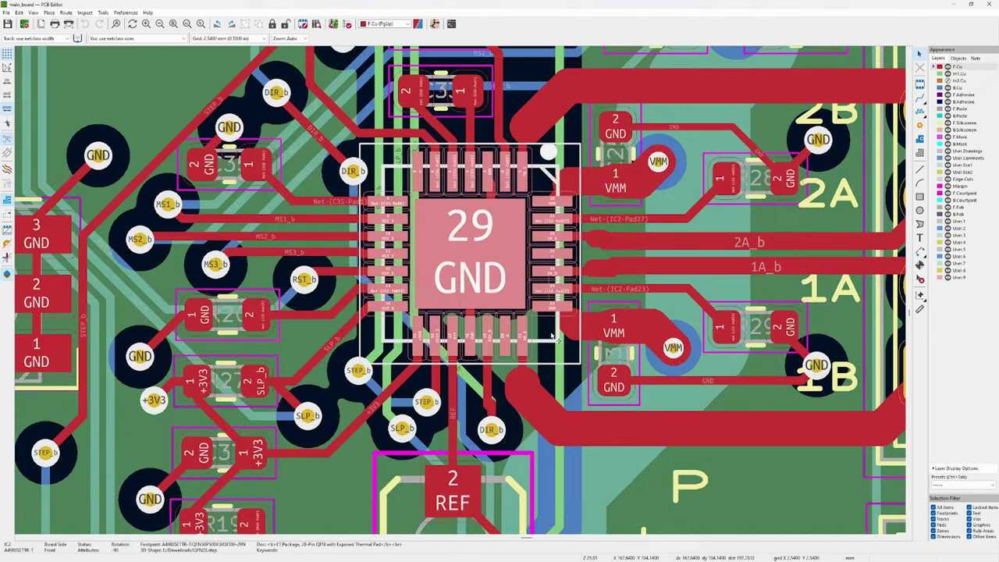
{"action": "scroll", "coordinate": [496, 314], "scroll_direction": "down", "scroll_amount": 2}
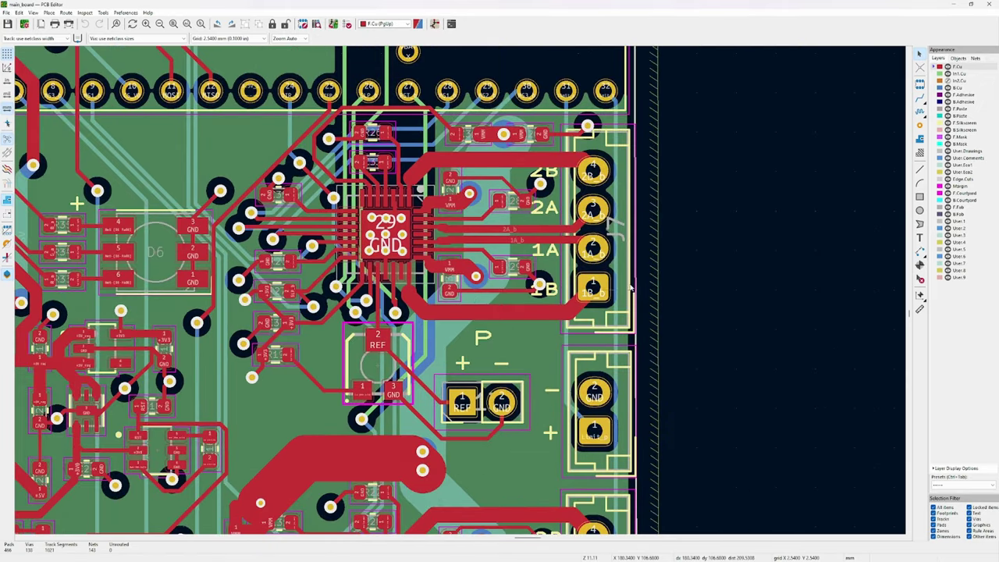
Inspect the two-pin Limit_p connector between the two four-pin motor connectors on the board edge
{"action": "scroll", "coordinate": [648, 290], "scroll_direction": "down", "scroll_amount": 2}
{"action": "left_click", "coordinate": [474, 396]}
{"action": "left_click_drag", "start_coordinate": [473, 396], "coordinate": [508, 287]}
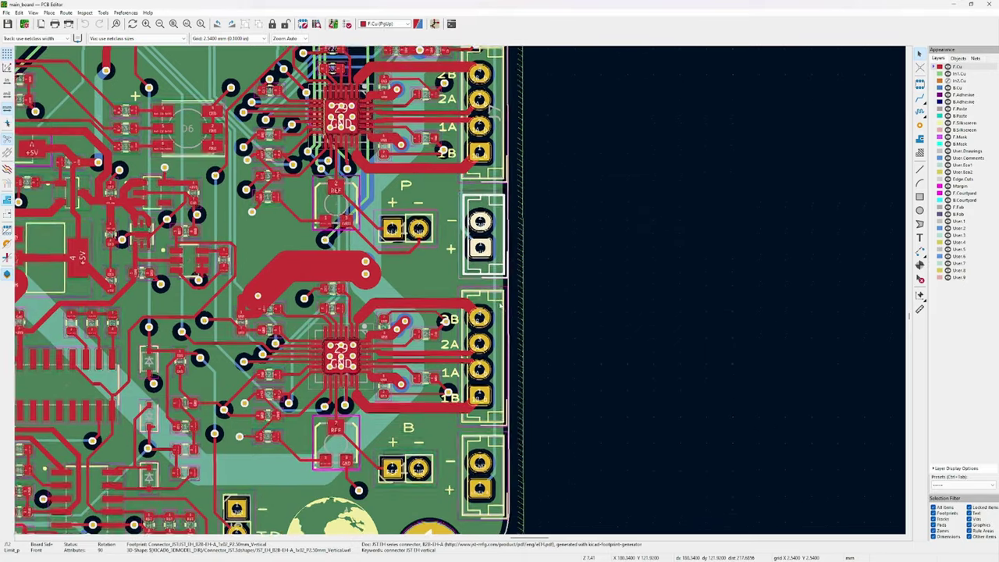
{"action": "scroll", "coordinate": [460, 292], "scroll_direction": "up", "scroll_amount": 2}
{"action": "scroll", "coordinate": [461, 293], "scroll_direction": "up", "scroll_amount": 1}
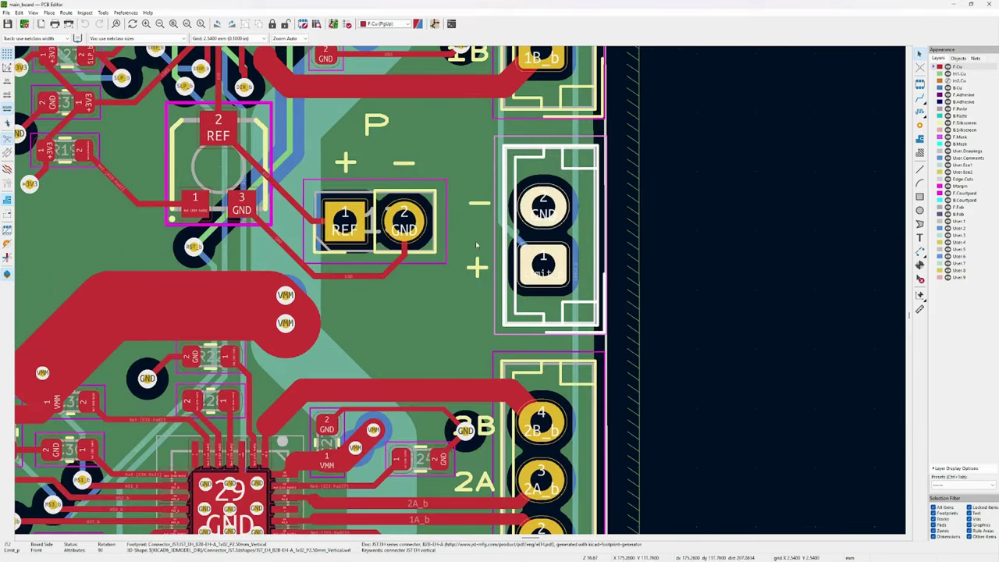
Check the plus and minus silkscreen labels against the Limit_p and GND pads of the two-pin connector
{"action": "left_click", "coordinate": [636, 270]}
{"action": "left_click", "coordinate": [476, 268]}
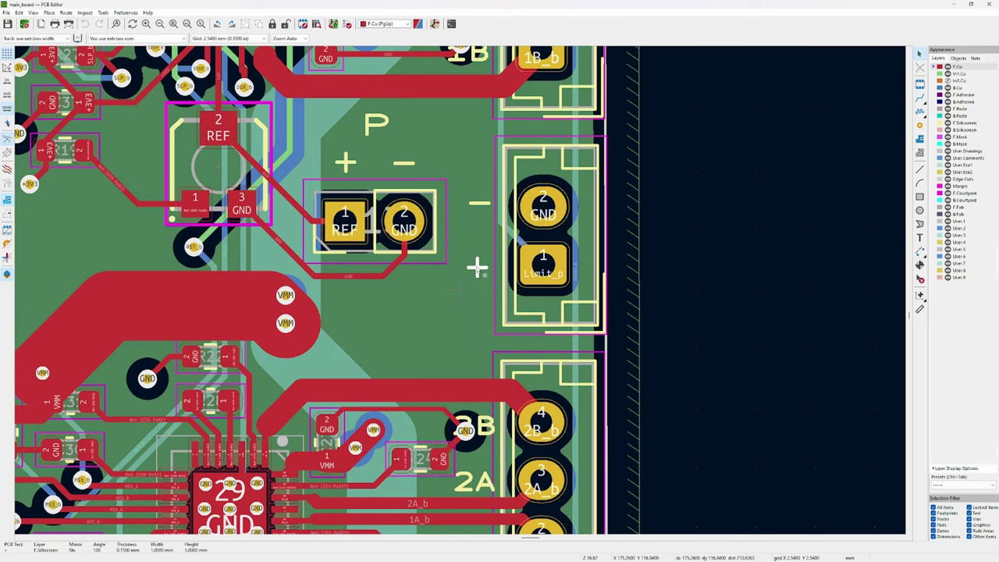
{"action": "left_click", "coordinate": [480, 206]}
{"action": "left_click", "coordinate": [482, 276]}
{"action": "left_click", "coordinate": [657, 305]}
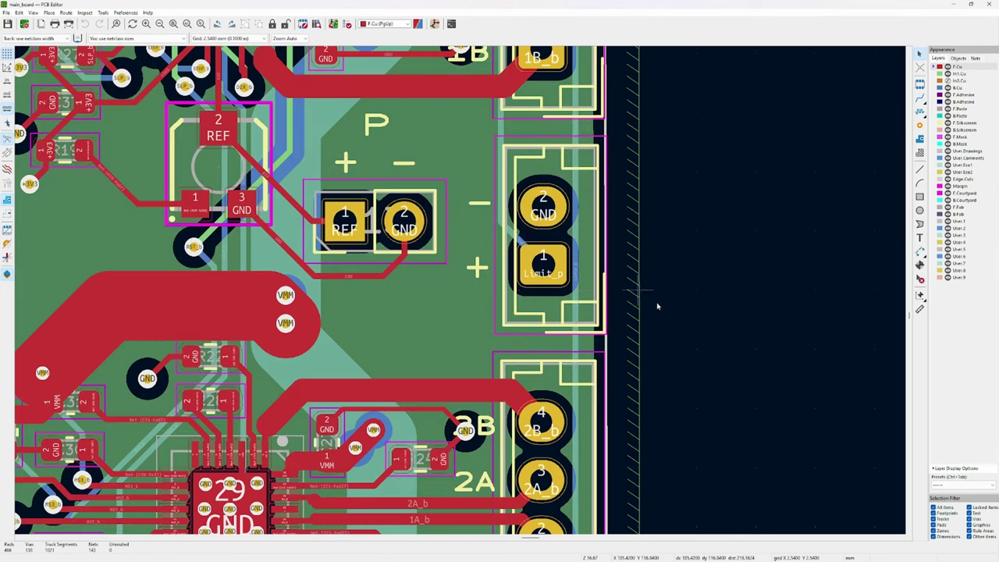
{"action": "left_click_drag", "start_coordinate": [551, 266], "coordinate": [547, 288]}
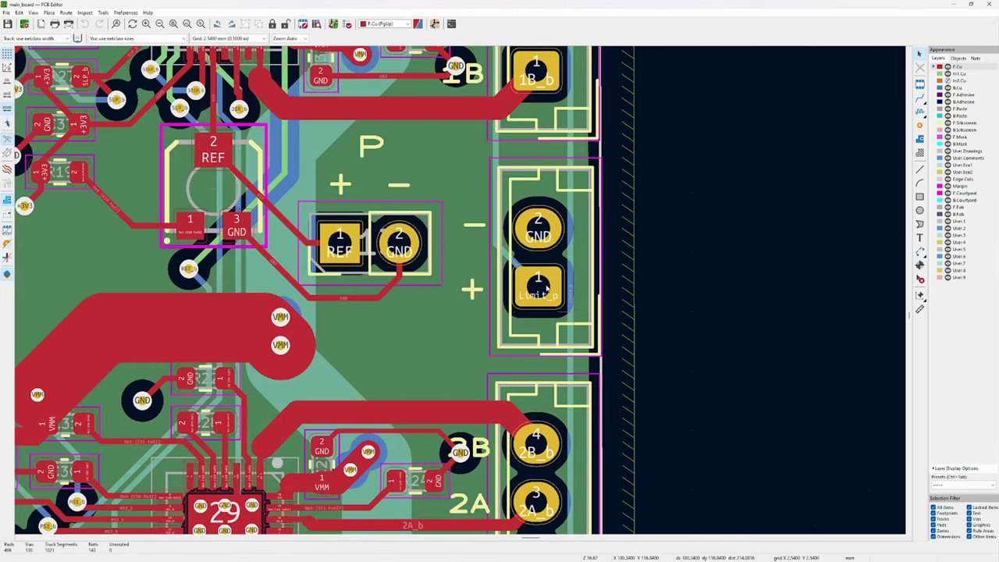
{"action": "left_click", "coordinate": [476, 230]}
{"action": "left_click", "coordinate": [684, 284]}
Examine the two motor driver sections and the overall layout of the board's lower half
{"action": "scroll", "coordinate": [557, 205], "scroll_direction": "down", "scroll_amount": 5}
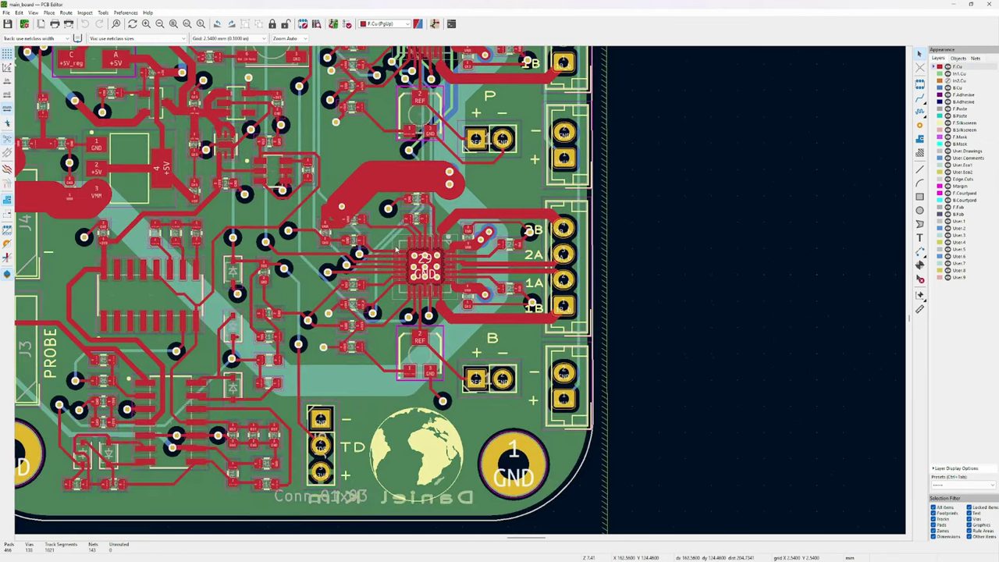
{"action": "left_click_drag", "start_coordinate": [395, 250], "coordinate": [408, 325]}
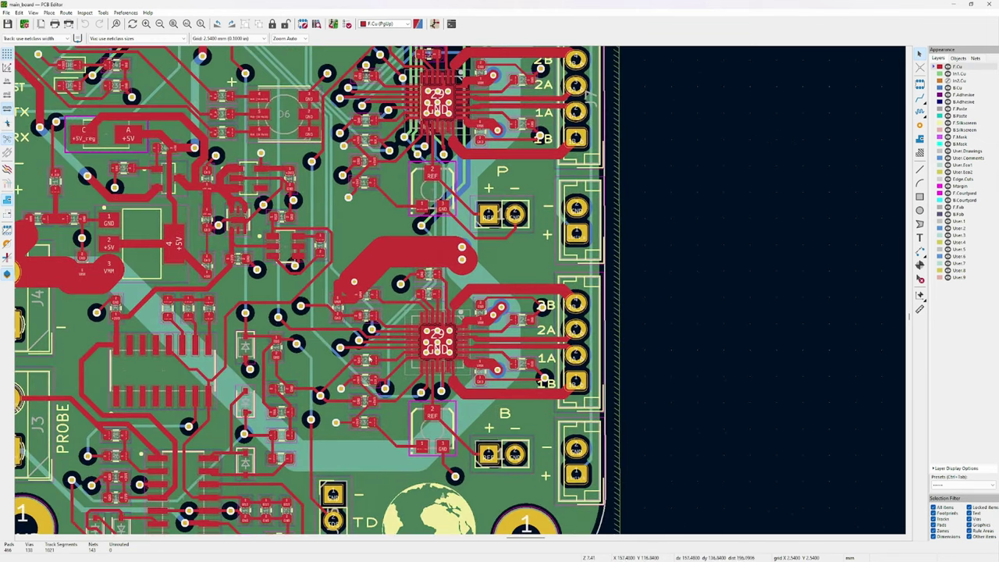
{"action": "scroll", "coordinate": [459, 344], "scroll_direction": "down", "scroll_amount": 2}
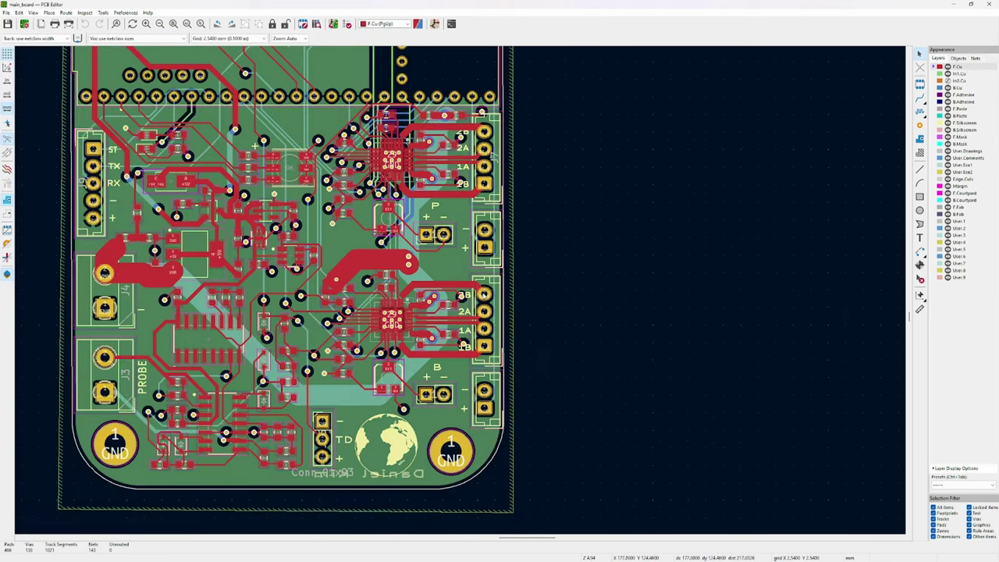
{"action": "left_click_drag", "start_coordinate": [395, 295], "coordinate": [526, 280]}
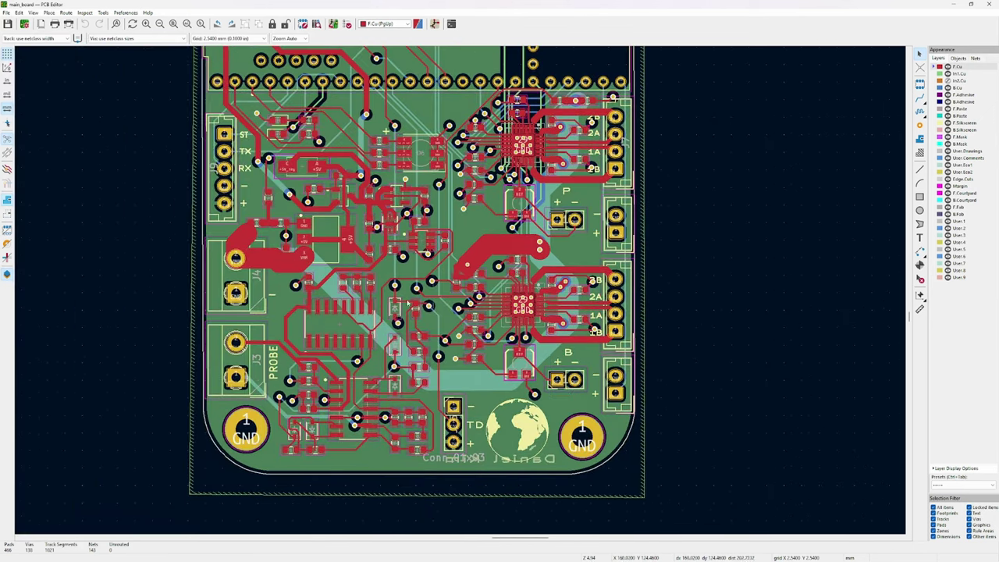
{"action": "scroll", "coordinate": [407, 303], "scroll_direction": "left", "scroll_amount": 1}
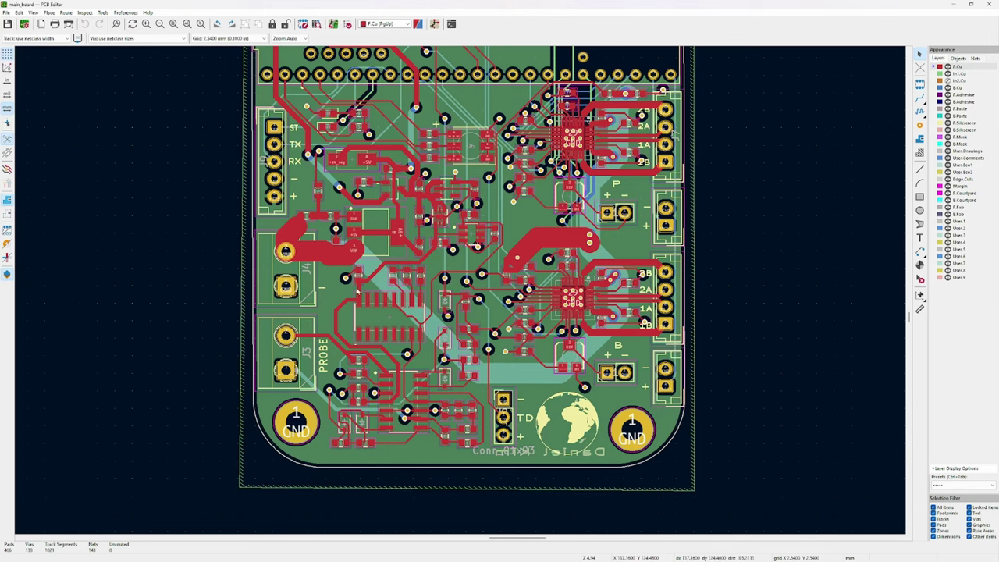
Inspect the PROBE terminal block J3 and the 16-pin CD4060BM chip beside it
{"action": "scroll", "coordinate": [358, 291], "scroll_direction": "up", "scroll_amount": 3}
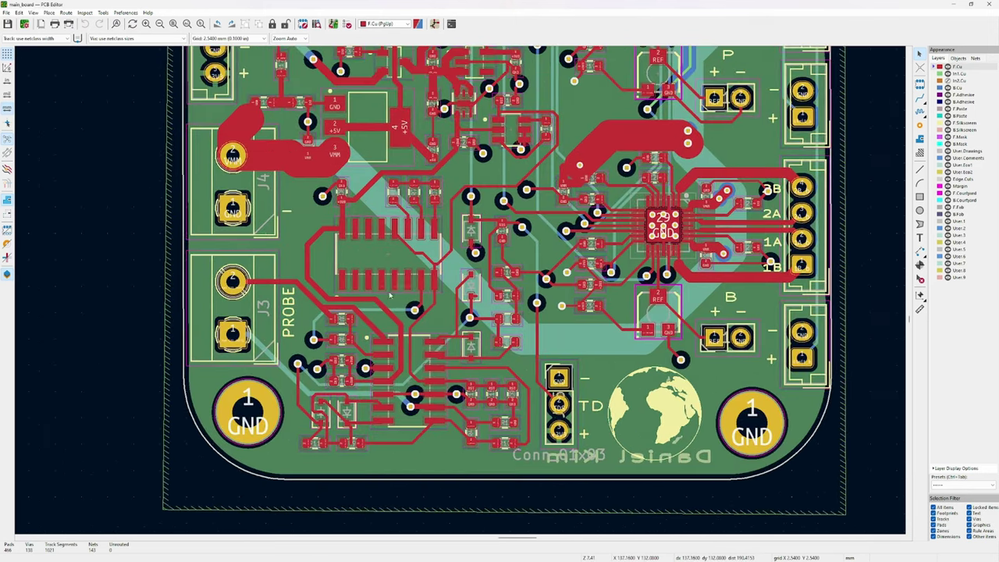
{"action": "left_click", "coordinate": [252, 318]}
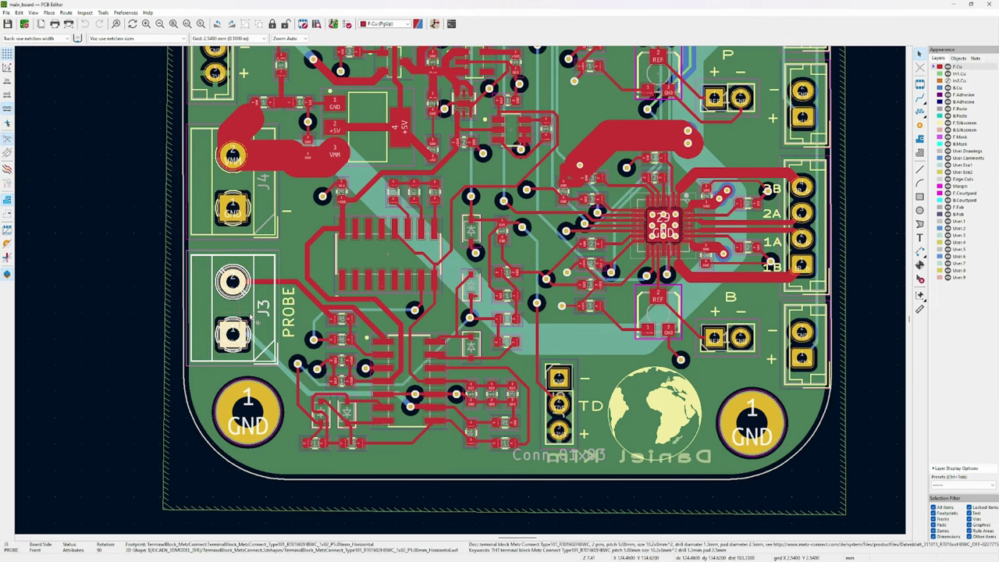
{"action": "left_click", "coordinate": [400, 291]}
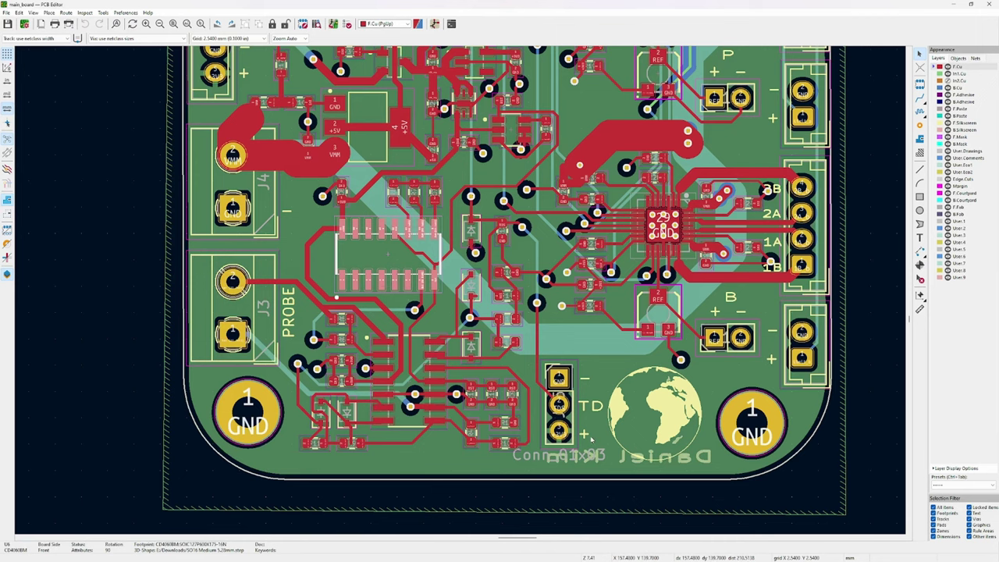
Inspect the power terminal block J4 and the adjacent regulator with the VMM and +5V pads
{"action": "left_click_drag", "start_coordinate": [282, 287], "coordinate": [297, 403]}
{"action": "left_click", "coordinate": [273, 316]}
{"action": "left_click_drag", "start_coordinate": [315, 312], "coordinate": [302, 359]}
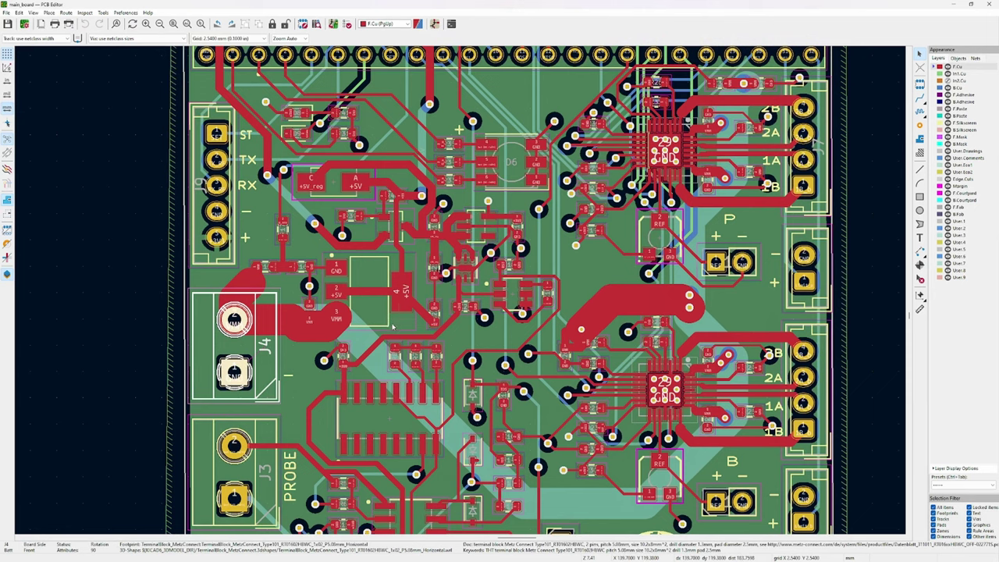
{"action": "left_click", "coordinate": [390, 329]}
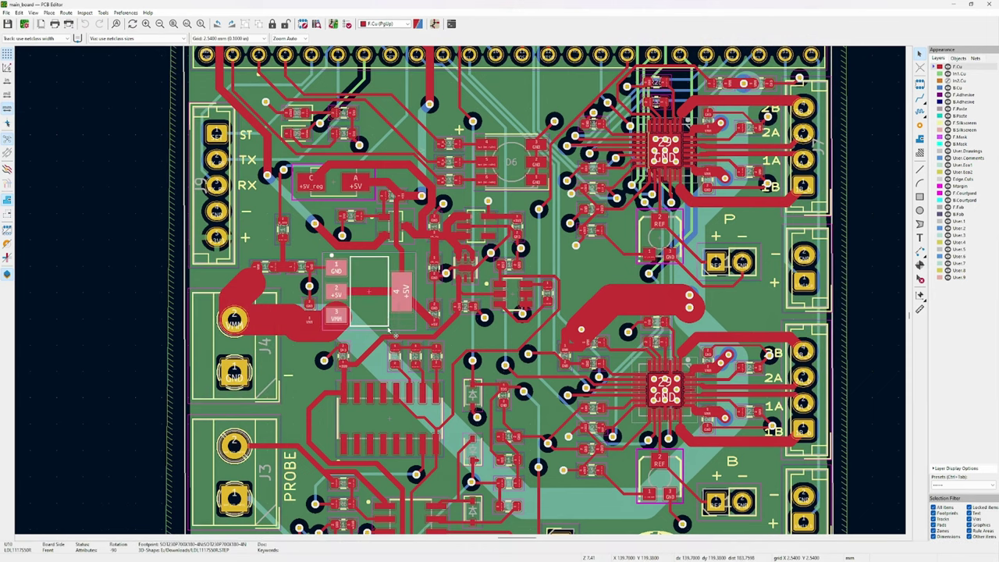
Inspect the five-pin regulator footprint that connects the +5V_reg and +3V3 nets
{"action": "scroll", "coordinate": [343, 299], "scroll_direction": "up", "scroll_amount": 1}
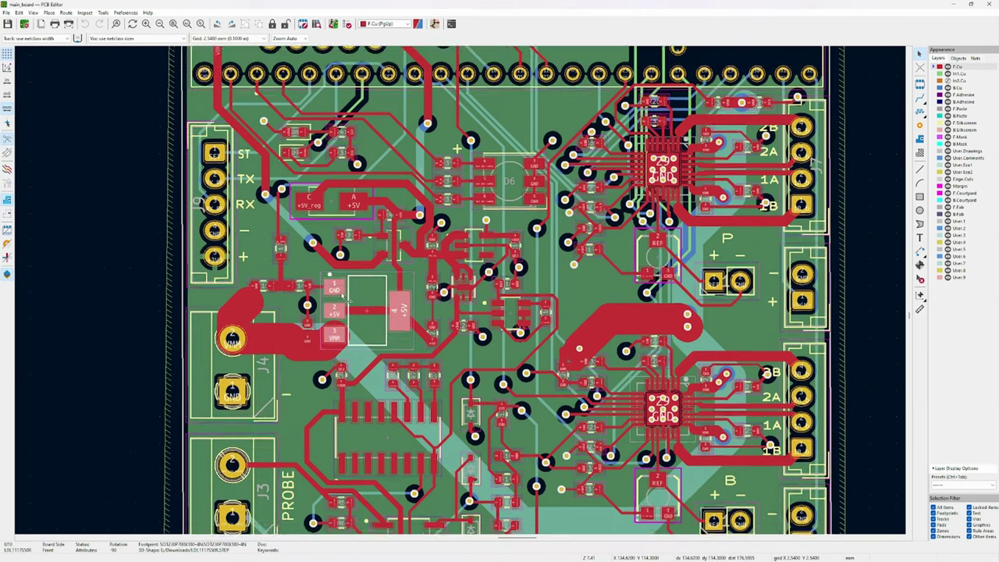
{"action": "scroll", "coordinate": [343, 297], "scroll_direction": "up", "scroll_amount": 3}
{"action": "scroll", "coordinate": [461, 300], "scroll_direction": "up", "scroll_amount": 3}
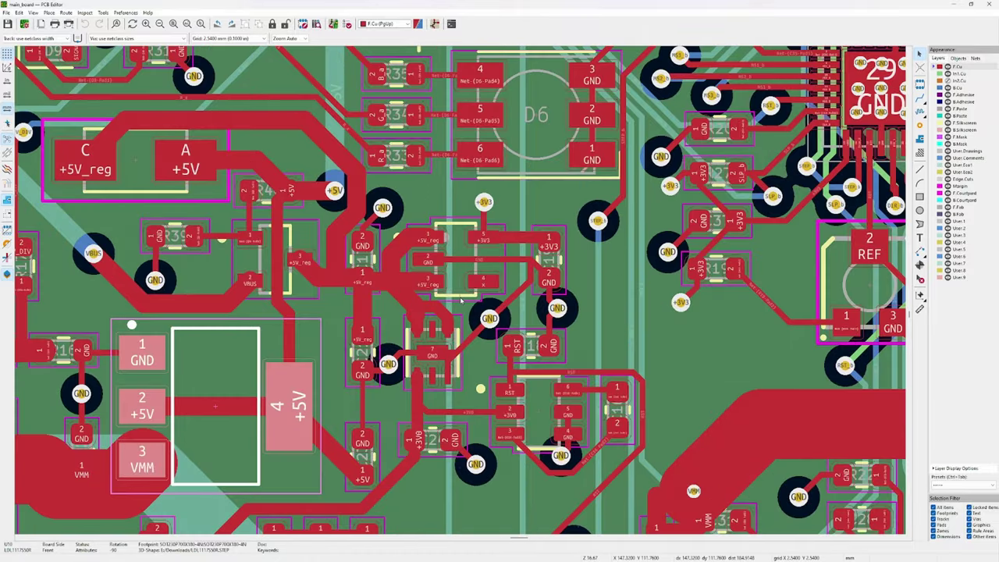
{"action": "left_click", "coordinate": [461, 300]}
{"action": "scroll", "coordinate": [461, 298], "scroll_direction": "up", "scroll_amount": 3}
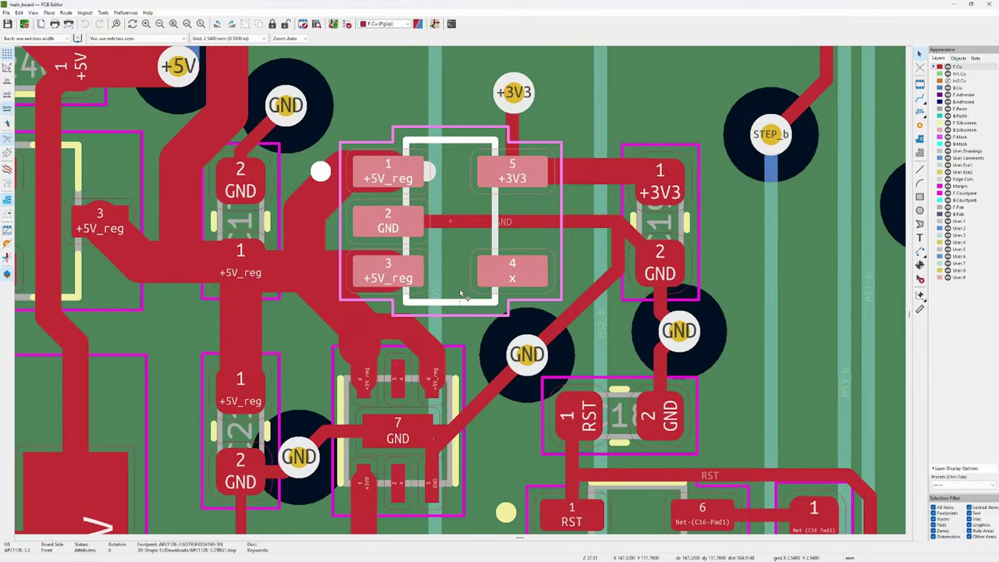
Inspect the ADP122 regulator footprint and its +5V_reg, +3V0 and GND pads
{"action": "scroll", "coordinate": [461, 298], "scroll_direction": "down", "scroll_amount": 3}
{"action": "scroll", "coordinate": [462, 300], "scroll_direction": "up", "scroll_amount": 1}
{"action": "left_click", "coordinate": [444, 377]}
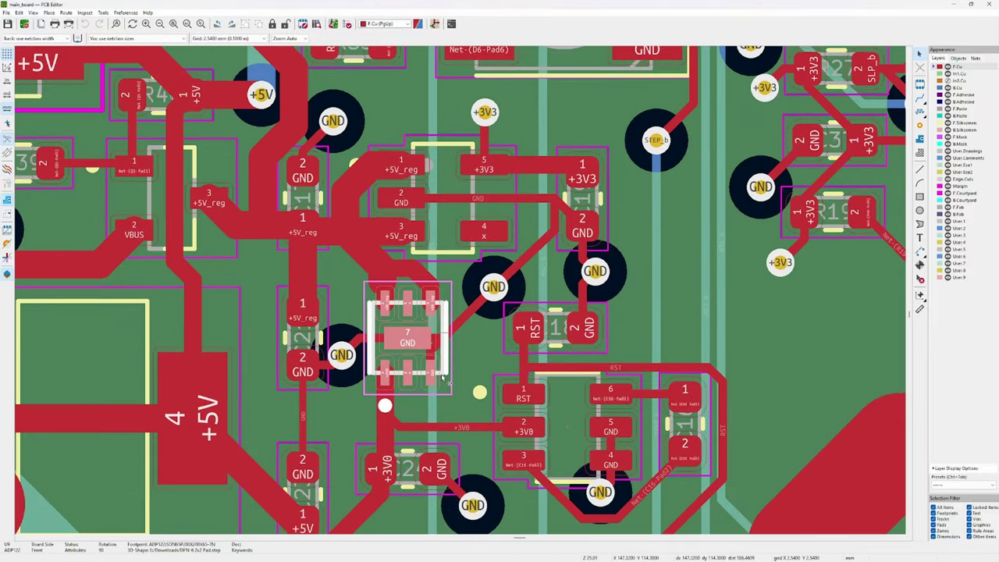
{"action": "scroll", "coordinate": [444, 378], "scroll_direction": "up", "scroll_amount": 2}
{"action": "scroll", "coordinate": [462, 295], "scroll_direction": "up", "scroll_amount": 2}
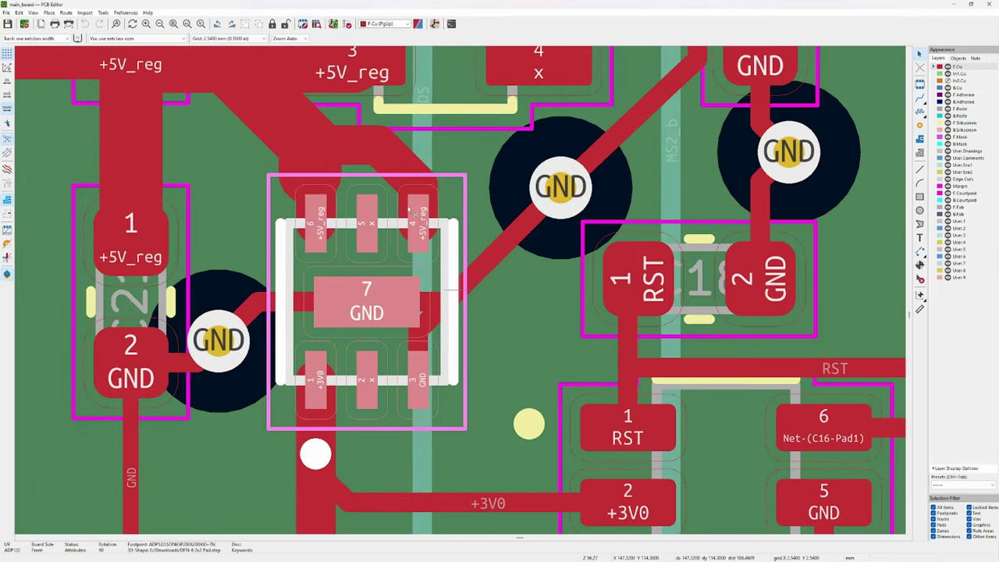
Inspect the six-pin MAX1719 chip and its connections to capacitor C16 and the RST net
{"action": "scroll", "coordinate": [458, 293], "scroll_direction": "down", "scroll_amount": 2}
{"action": "left_click_drag", "start_coordinate": [460, 293], "coordinate": [266, 169]}
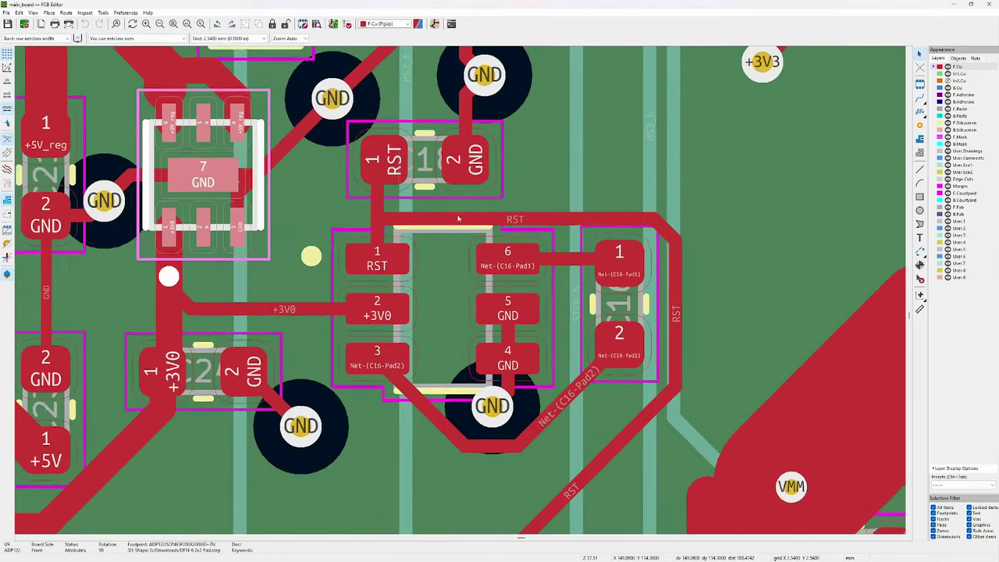
{"action": "left_click", "coordinate": [538, 393]}
Open the board in the 3D viewer and rotate the model to see its component side
{"action": "scroll", "coordinate": [531, 311], "scroll_direction": "down", "scroll_amount": 2}
{"action": "left_click_drag", "start_coordinate": [399, 147], "coordinate": [544, 303]}
{"action": "scroll", "coordinate": [368, 153], "scroll_direction": "down", "scroll_amount": 1}
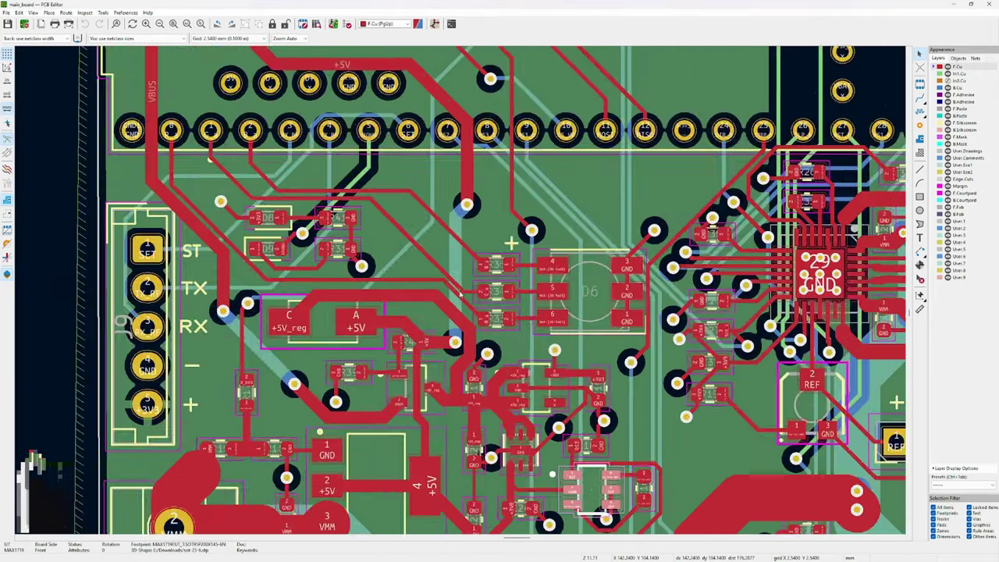
{"action": "scroll", "coordinate": [460, 294], "scroll_direction": "down", "scroll_amount": 3}
{"action": "scroll", "coordinate": [460, 294], "scroll_direction": "down", "scroll_amount": 3}
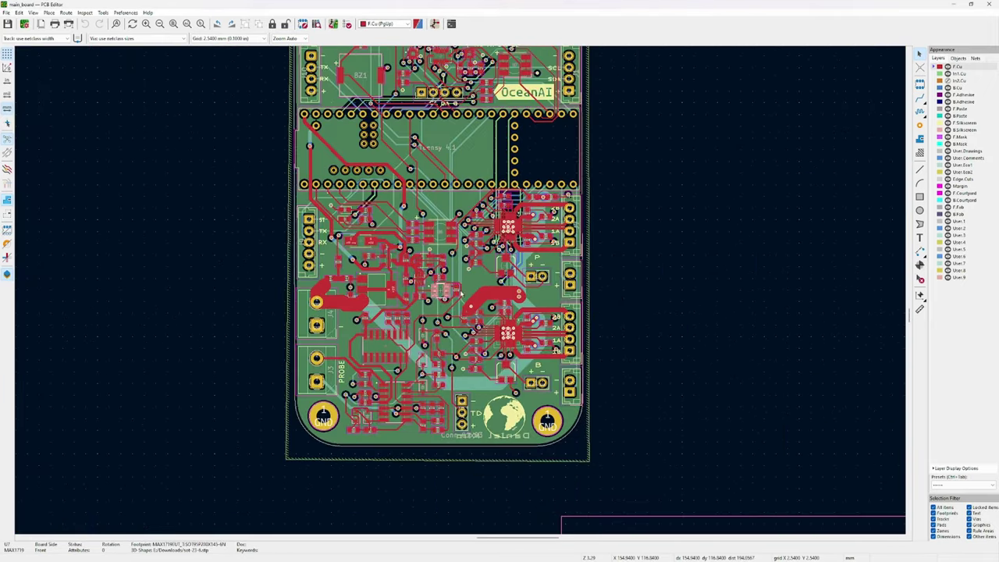
{"action": "scroll", "coordinate": [617, 300], "scroll_direction": "up", "scroll_amount": 2}
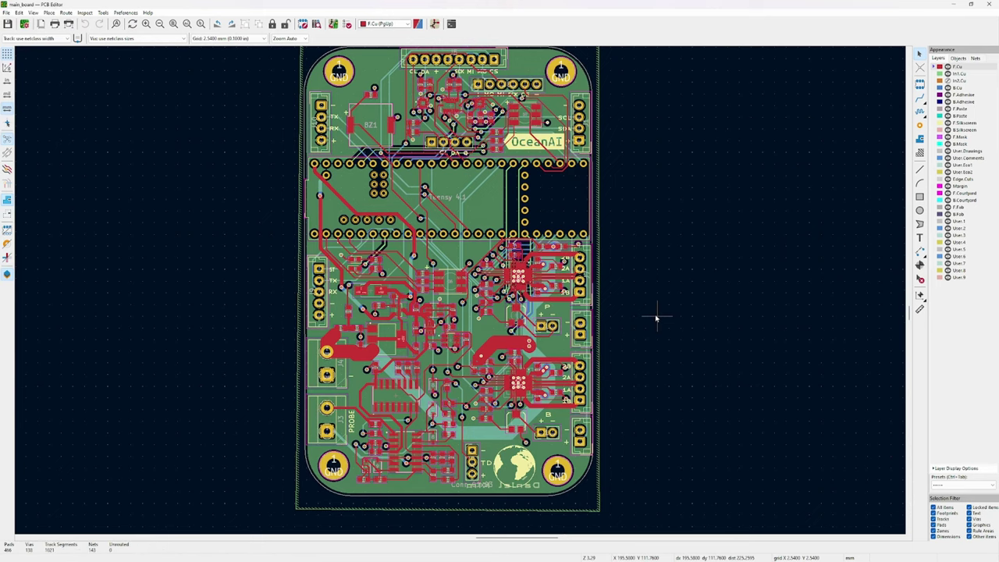
{"action": "key", "text": "alt+3"}
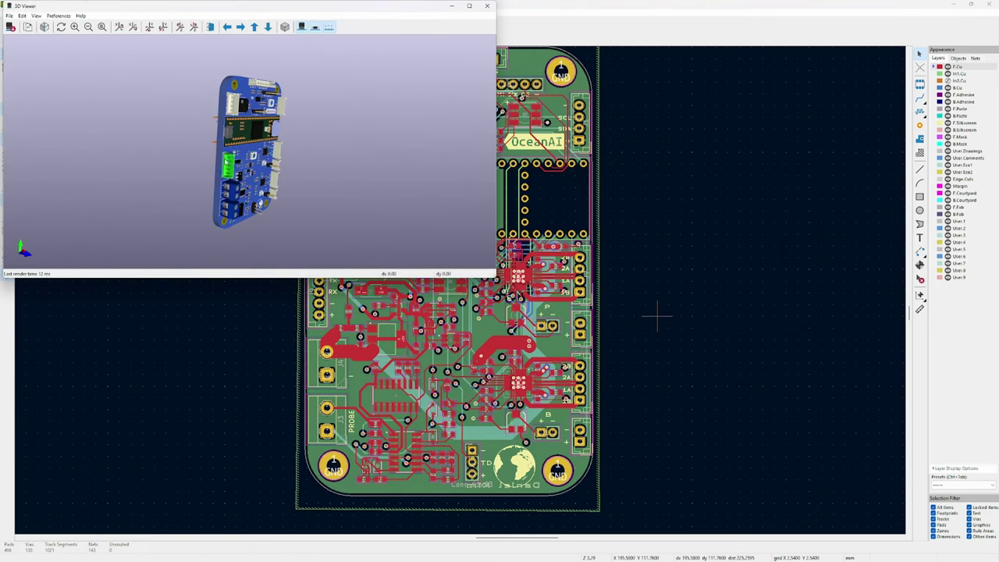
{"action": "left_click_drag", "start_coordinate": [228, 163], "coordinate": [350, 167]}
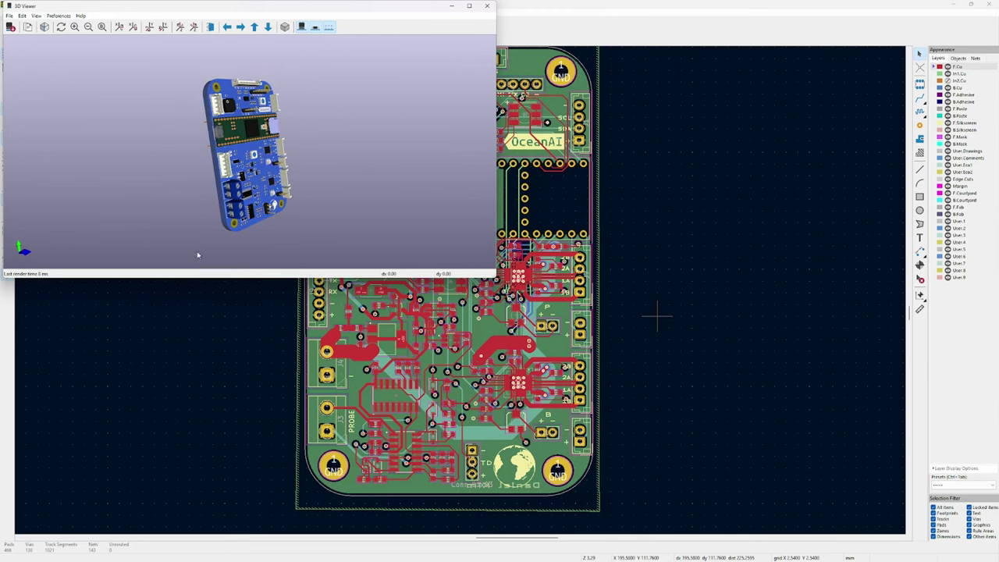
Rotate the 3D board model to view its component side face-on, and close the 3D viewer
{"action": "left_click_drag", "start_coordinate": [198, 153], "coordinate": [136, 117]}
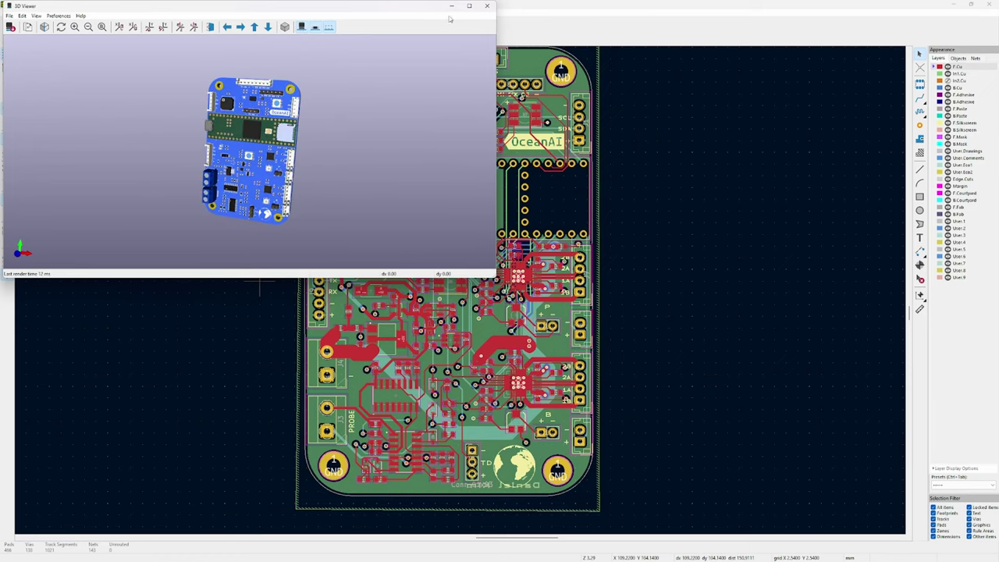
{"action": "left_click", "coordinate": [487, 6]}
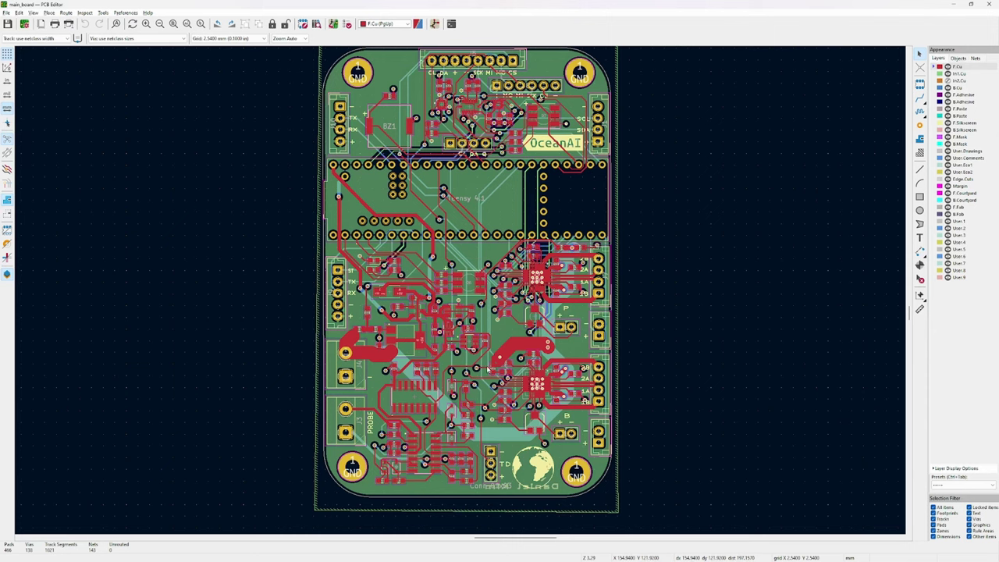
Examine the complete main_board layout, from the whole board outline out to the full drawing sheet with its title block
{"action": "left_click_drag", "start_coordinate": [504, 351], "coordinate": [502, 355]}
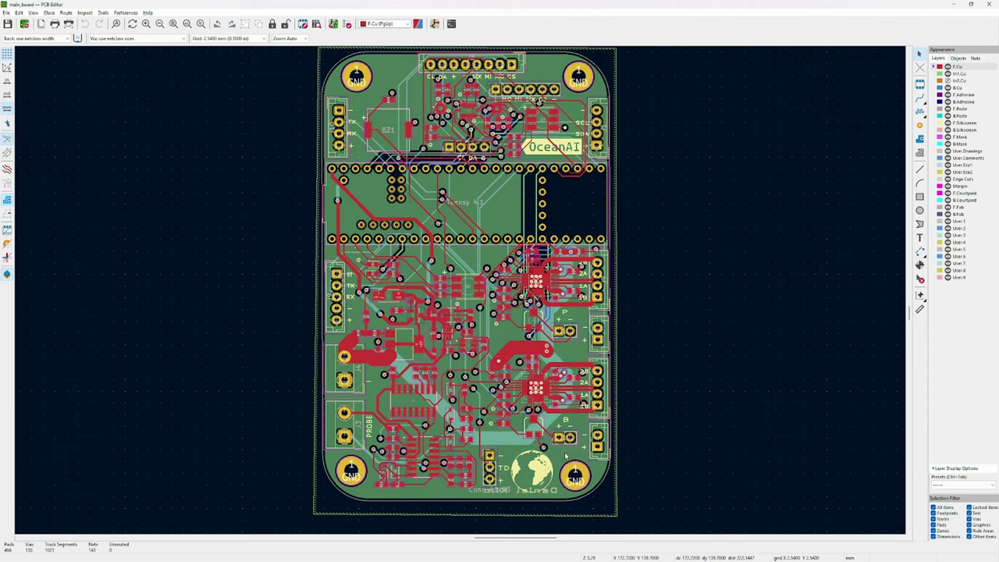
{"action": "scroll", "coordinate": [538, 450], "scroll_direction": "down", "scroll_amount": 2}
{"action": "left_click_drag", "start_coordinate": [514, 184], "coordinate": [571, 305]}
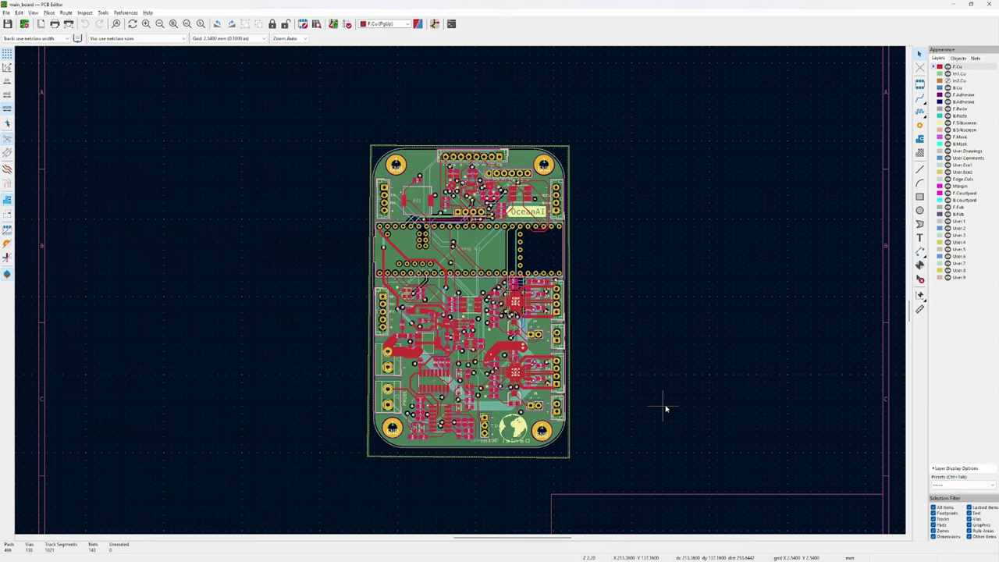
{"action": "left_click_drag", "start_coordinate": [601, 404], "coordinate": [616, 405]}
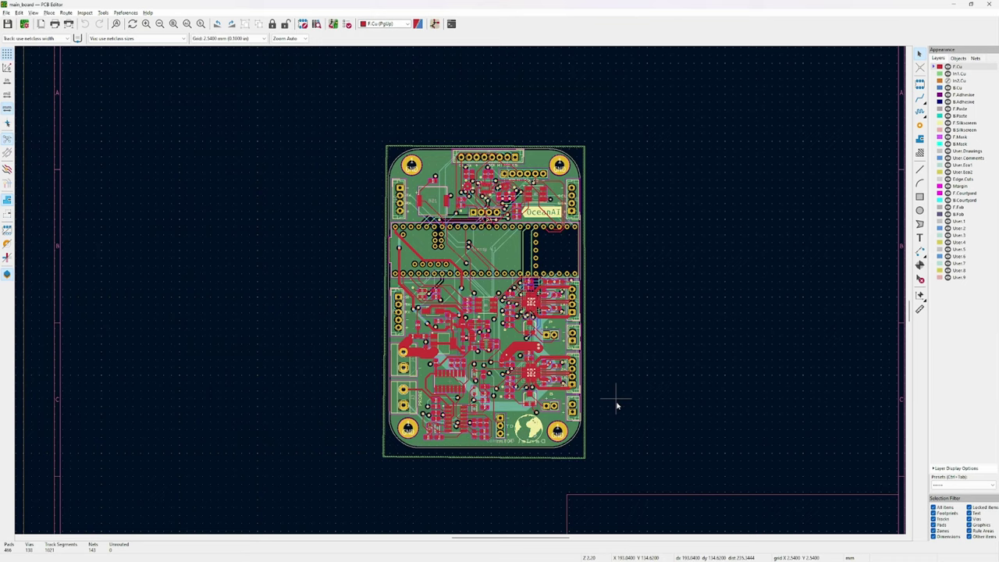
{"action": "scroll", "coordinate": [515, 384], "scroll_direction": "down", "scroll_amount": 1}
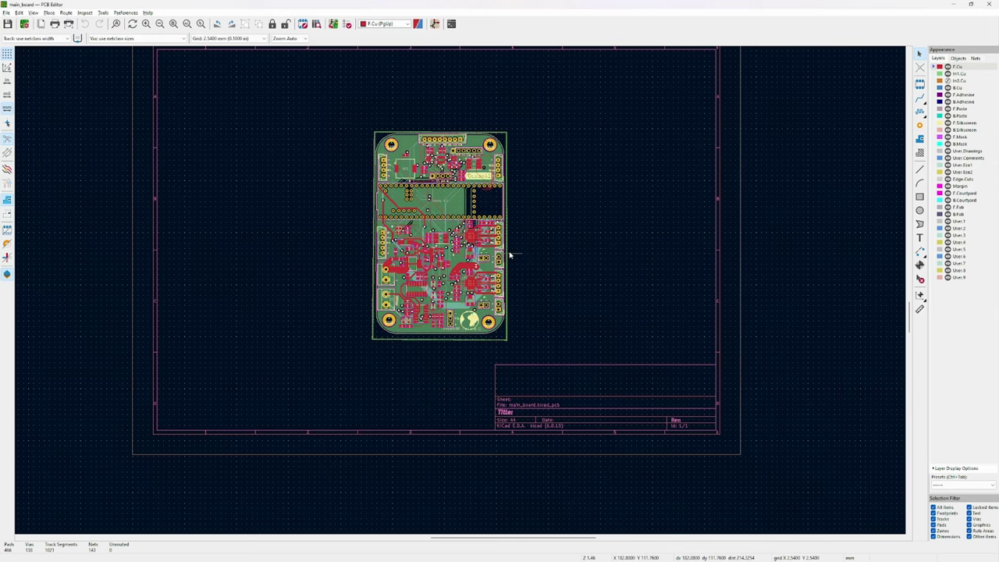
{"action": "left_click_drag", "start_coordinate": [499, 256], "coordinate": [530, 317]}
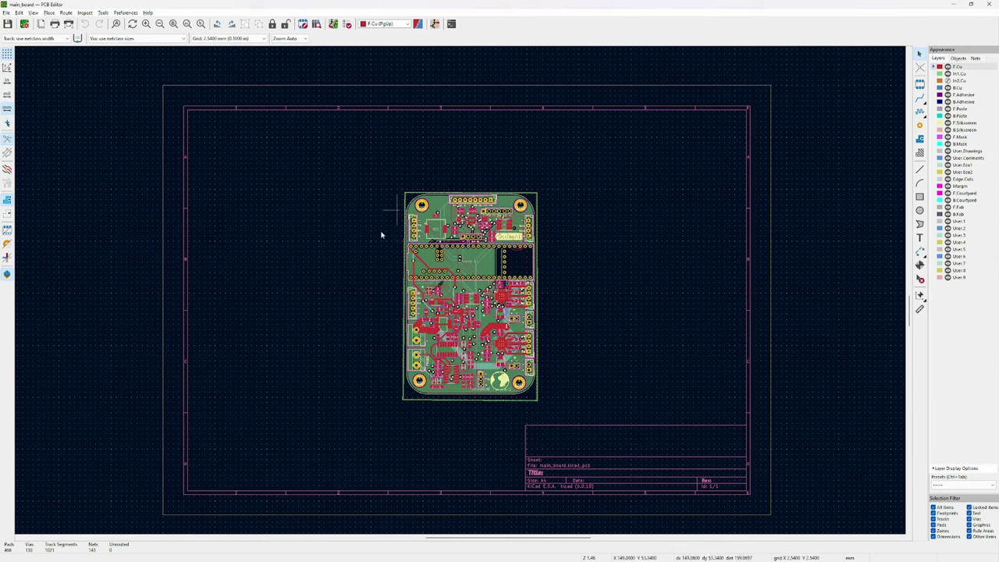